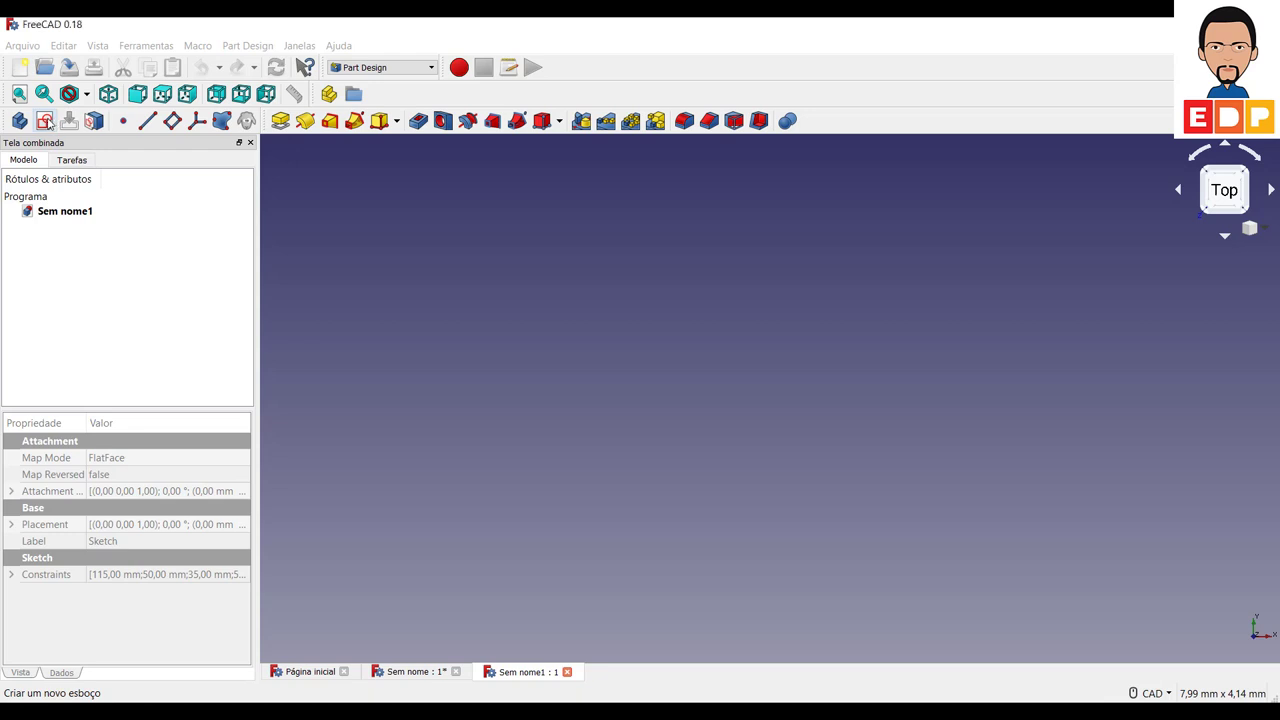
Create a new sketch on the XY_Plane and zoom out to view it
click(45, 121)
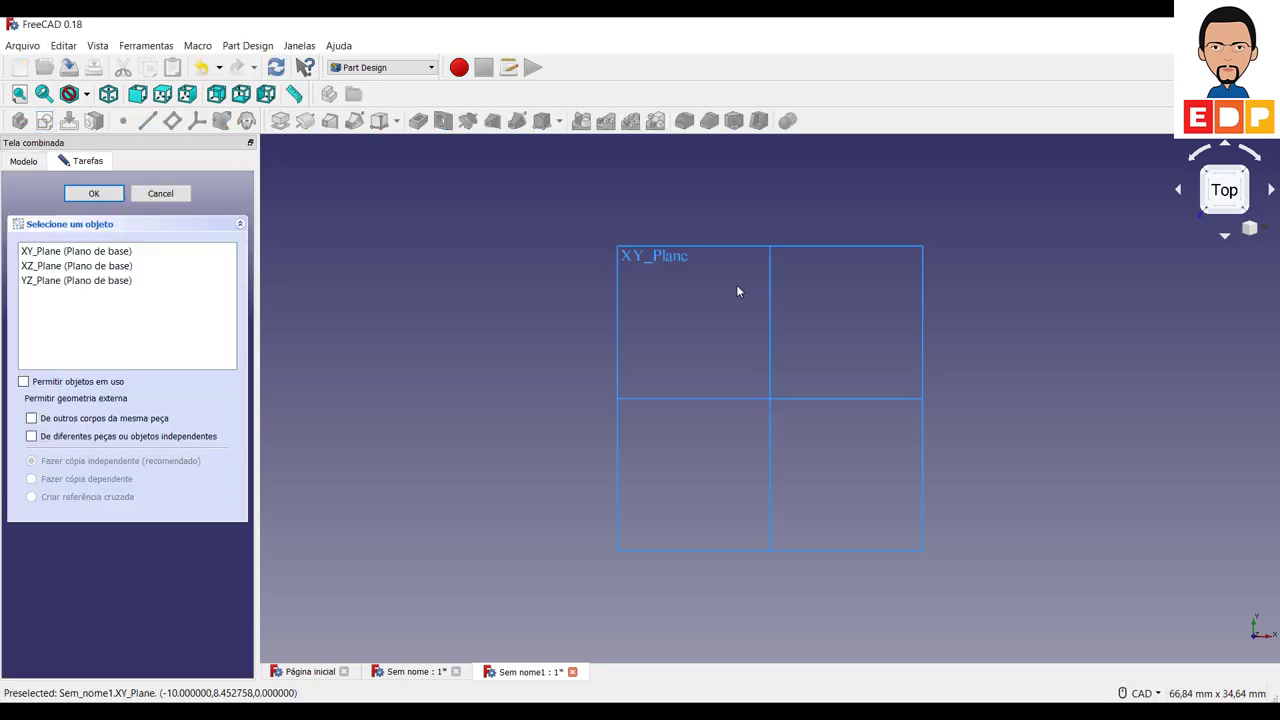
click(60, 256)
click(95, 194)
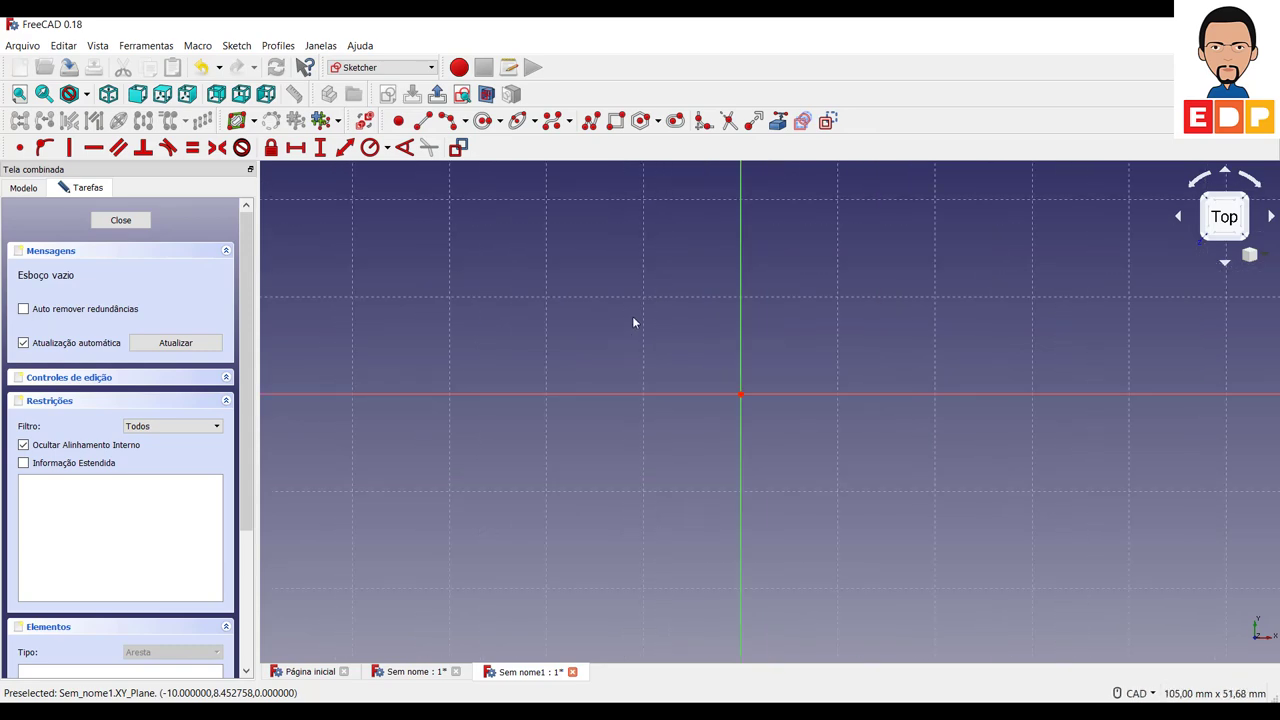
scroll(632, 322, down, 2)
scroll(817, 514, down, 2)
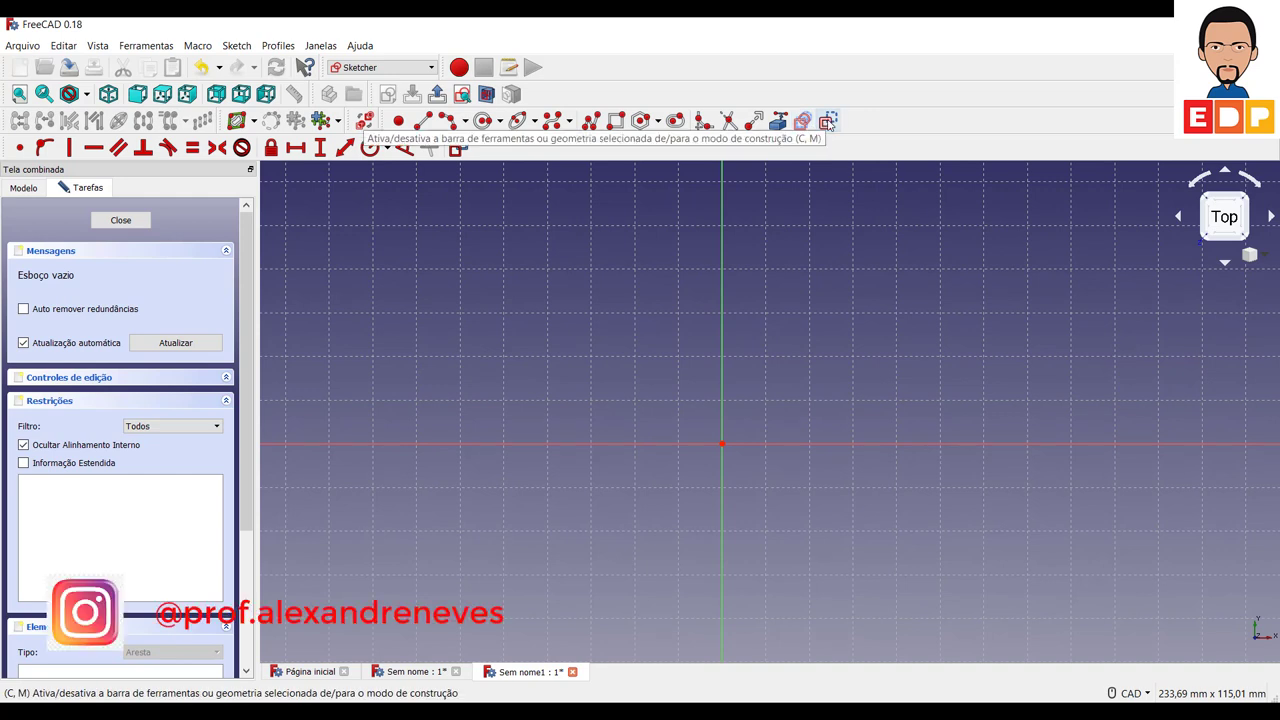
Draw four vertical lines with the Line tool, two right and two left of the Y axis
click(423, 121)
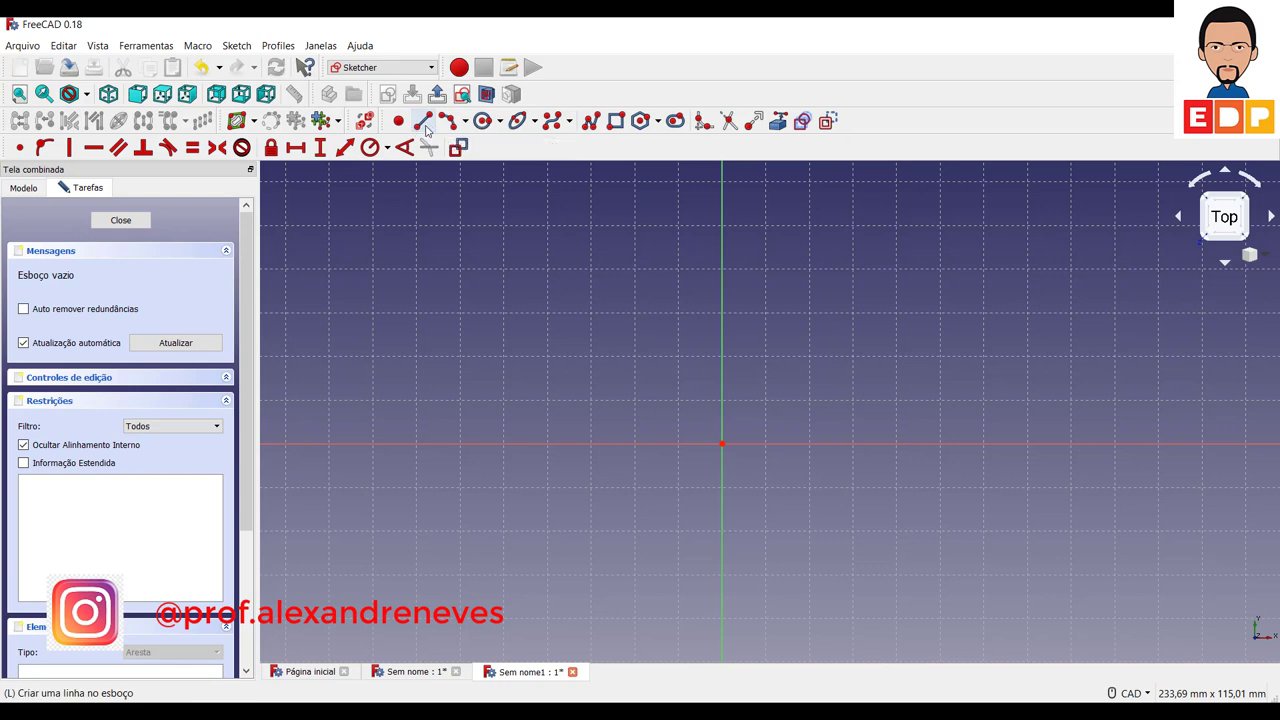
click(942, 316)
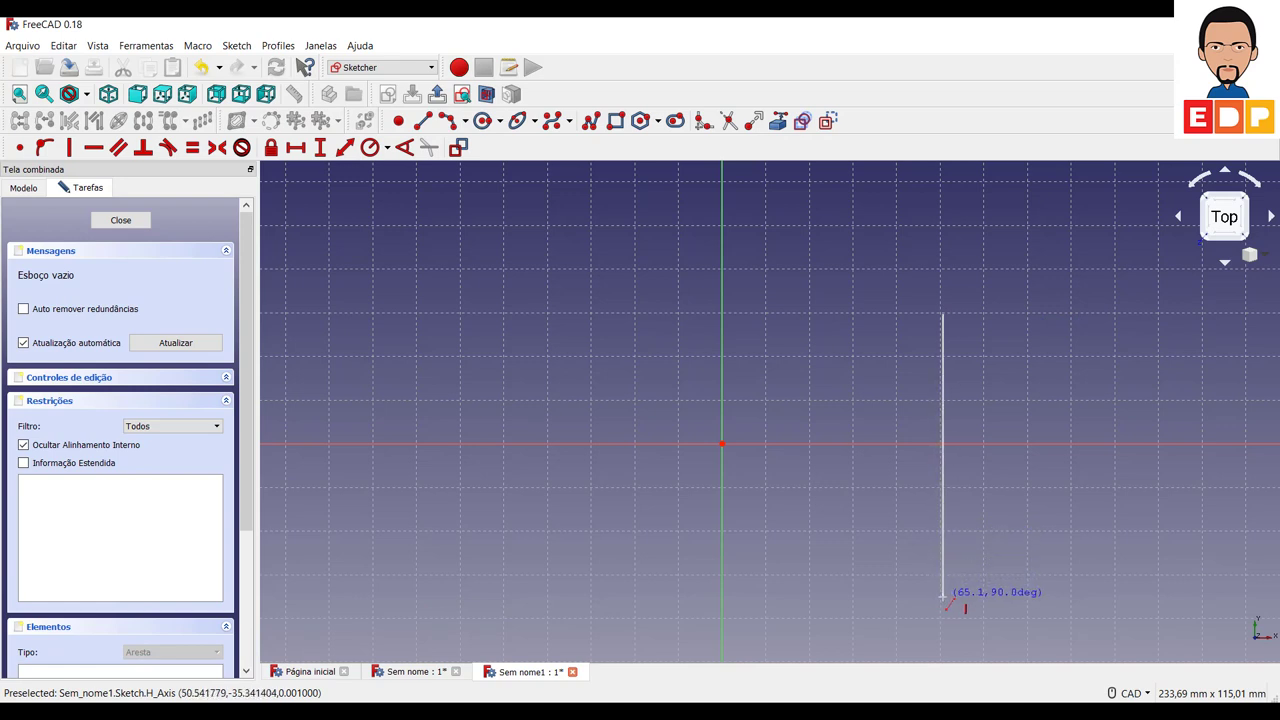
click(942, 597)
click(831, 318)
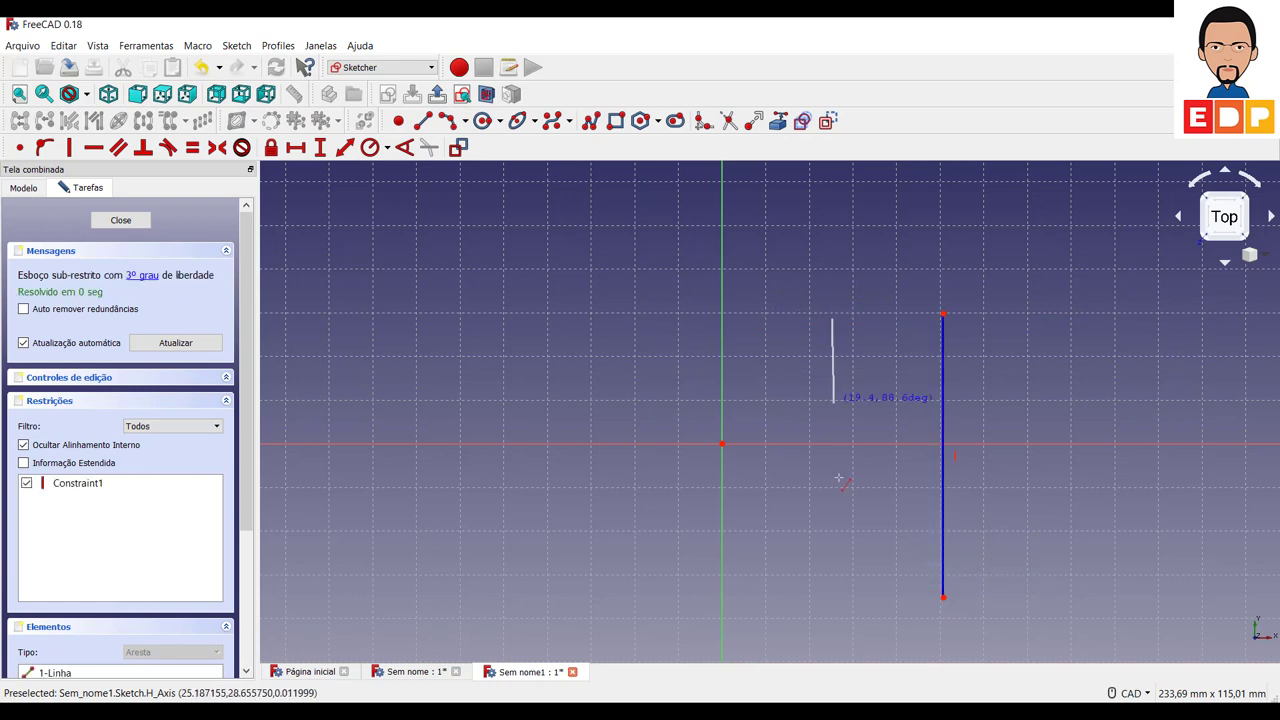
click(831, 594)
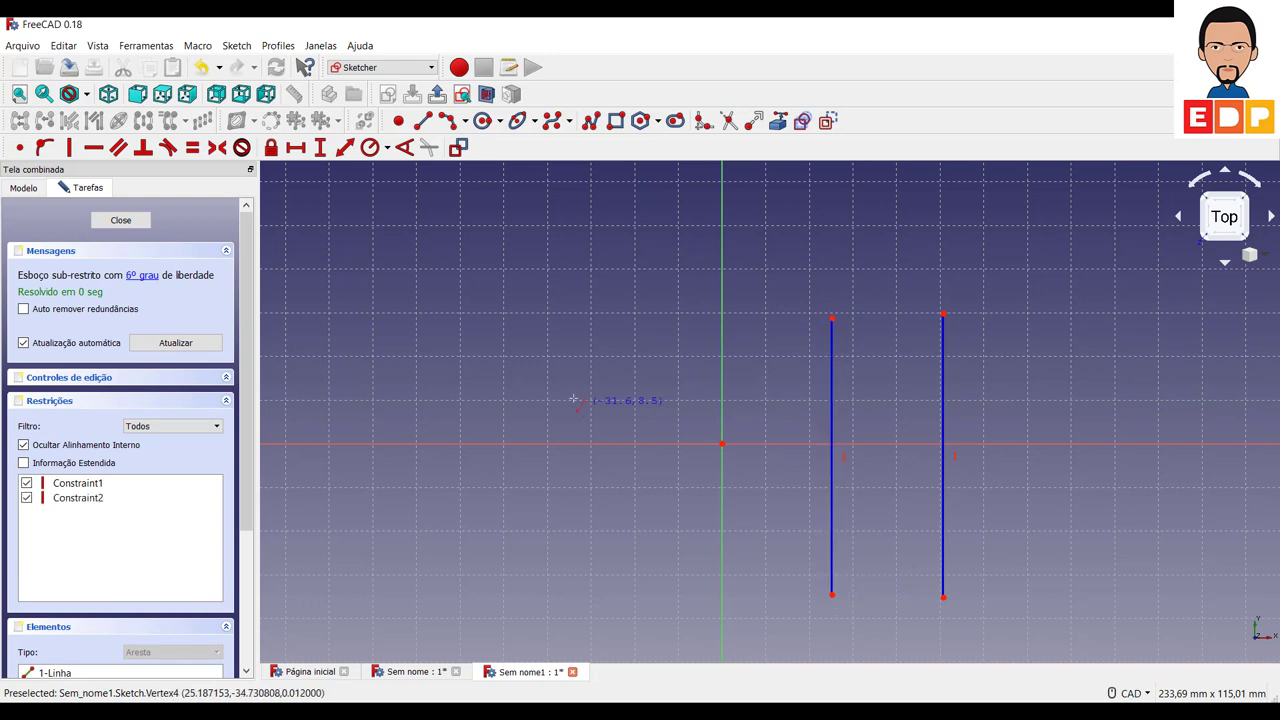
click(601, 317)
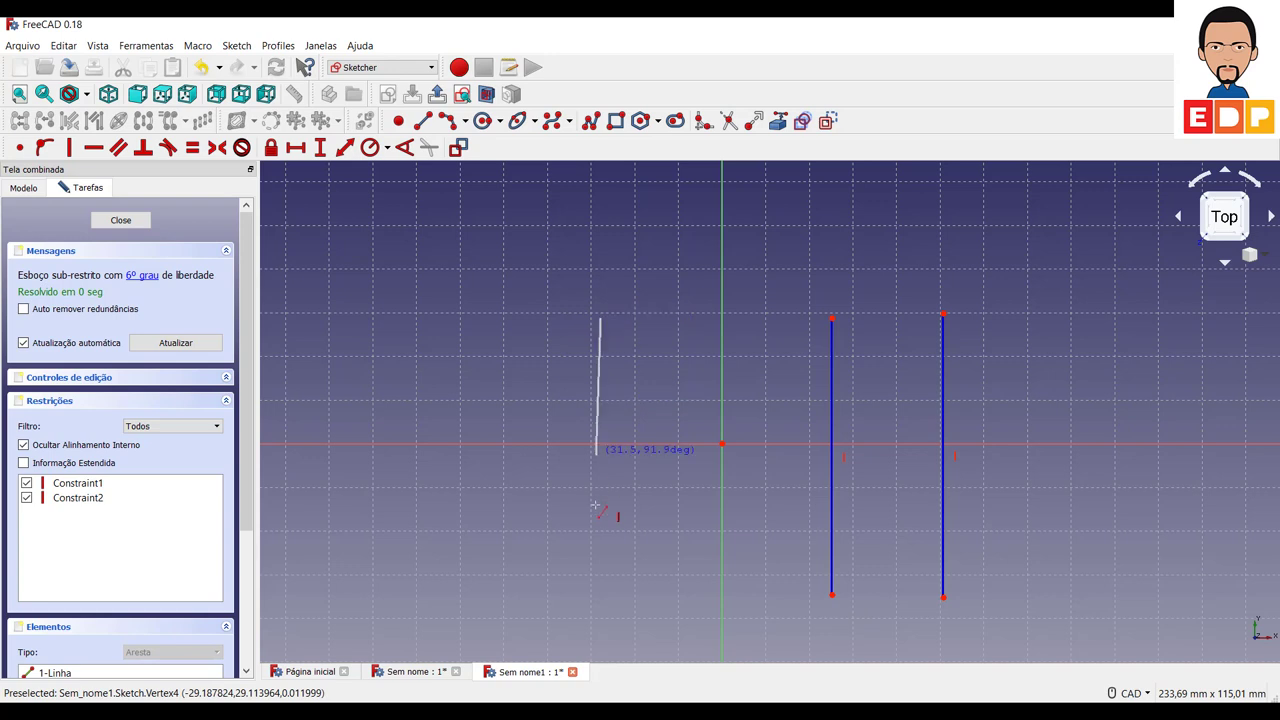
click(601, 591)
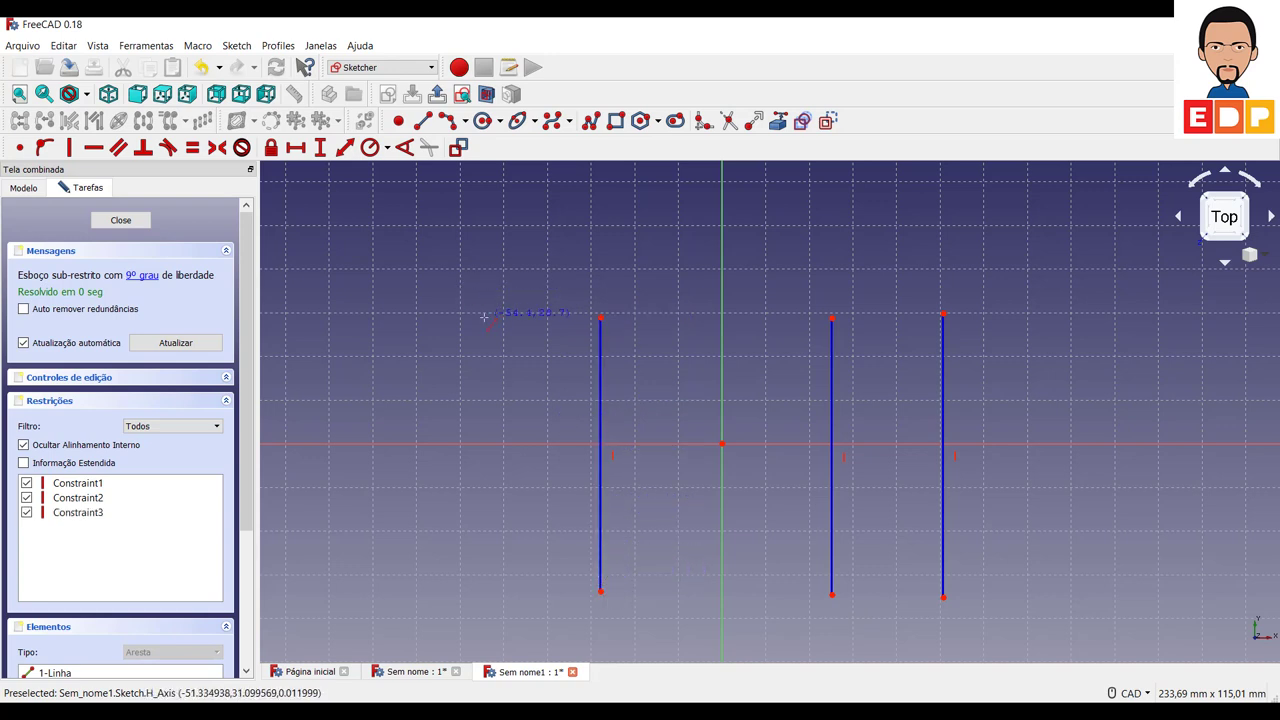
click(486, 584)
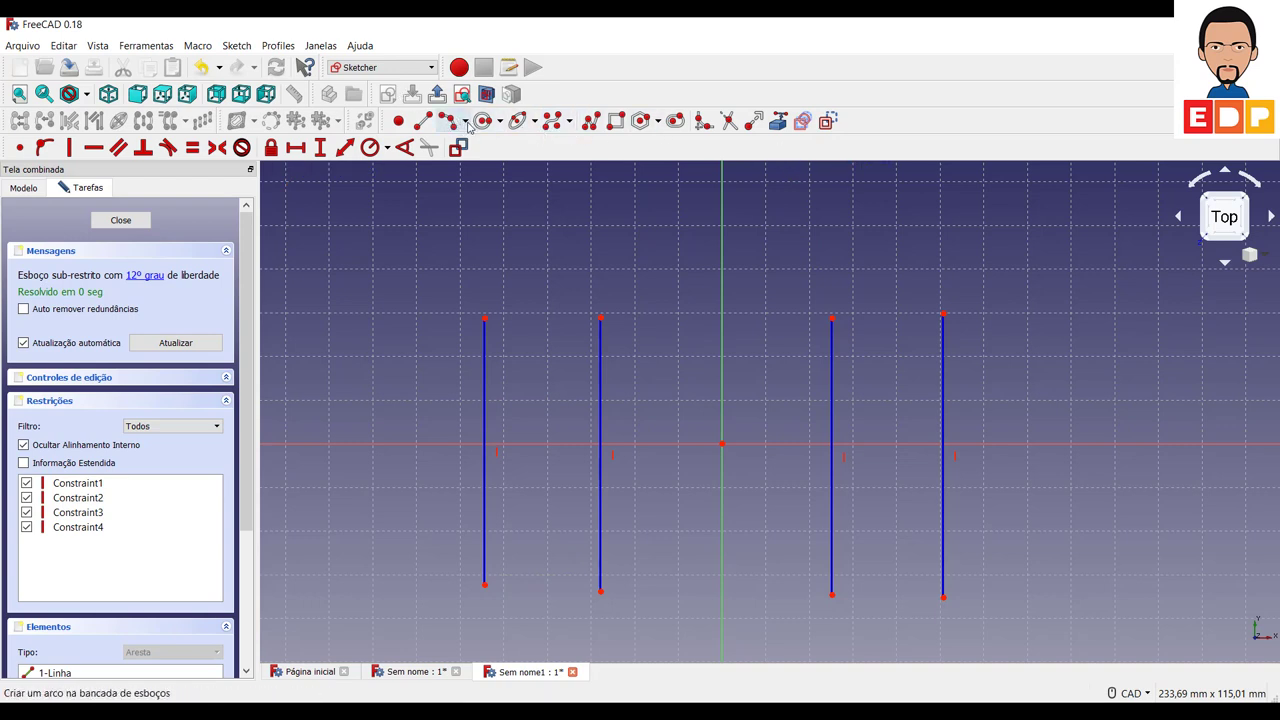
Draw centre-and-endpoints semicircles capping the outer left and outer right lines
click(466, 122)
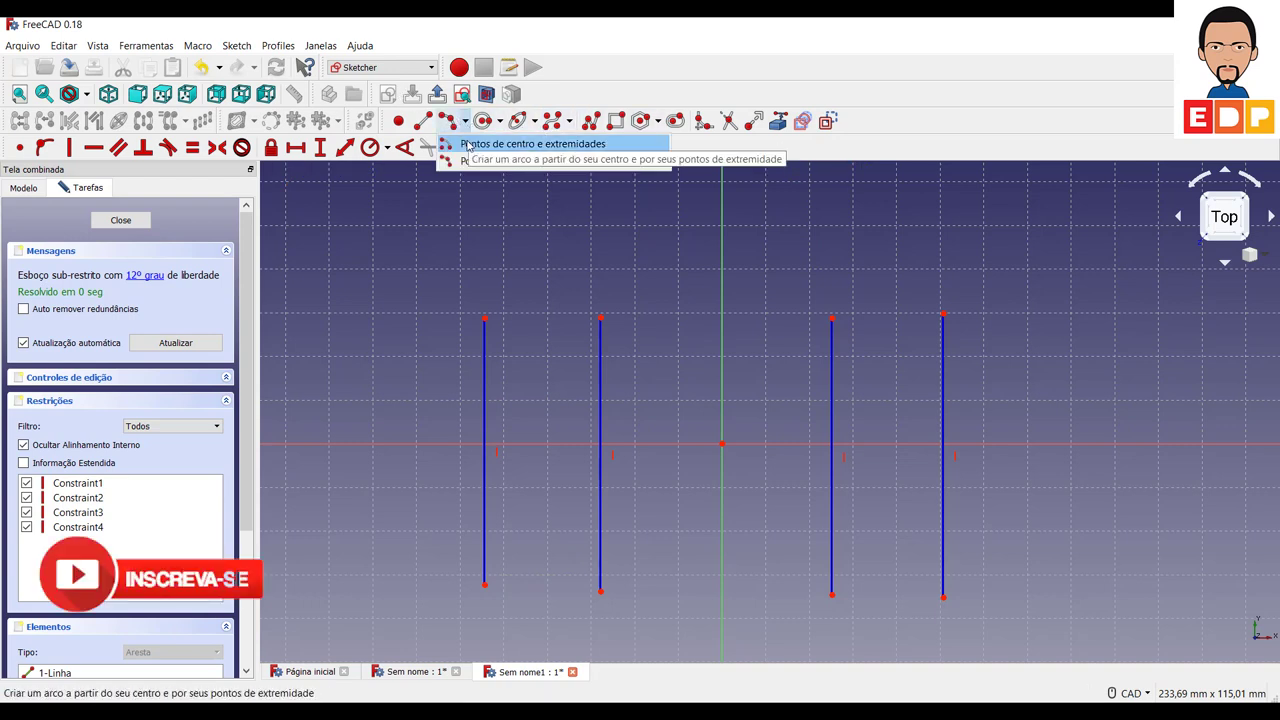
click(467, 145)
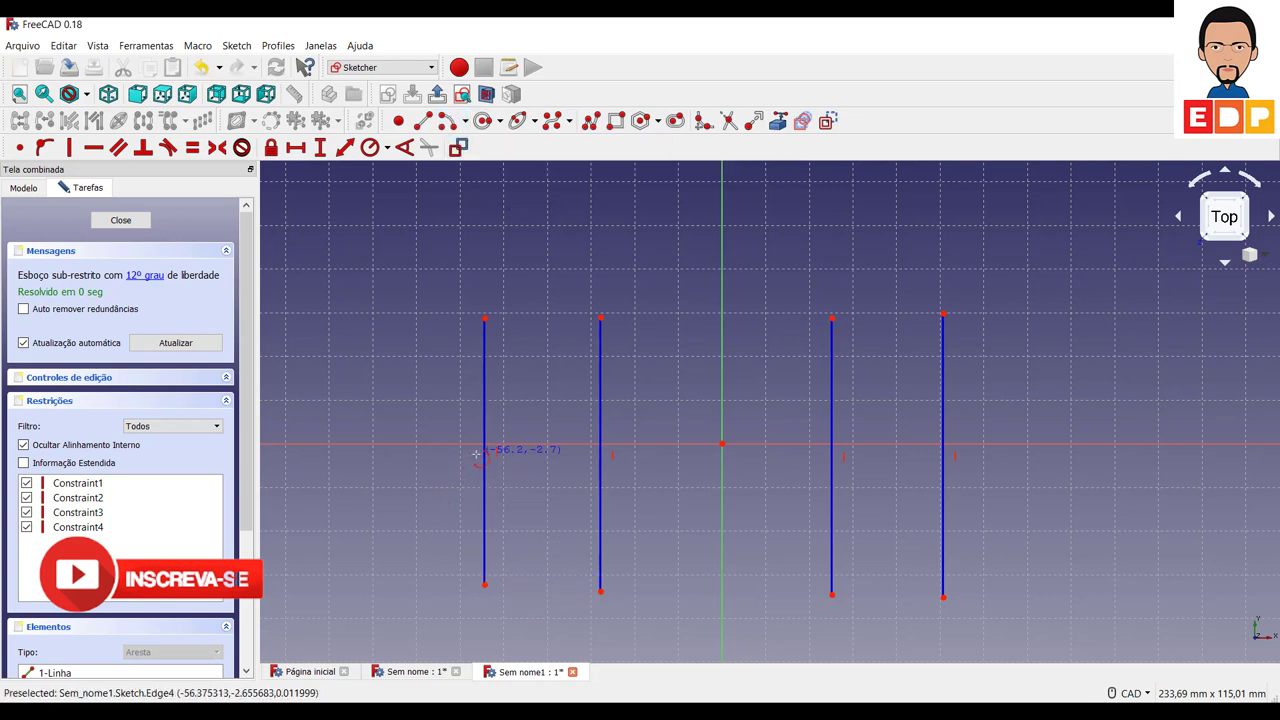
click(476, 454)
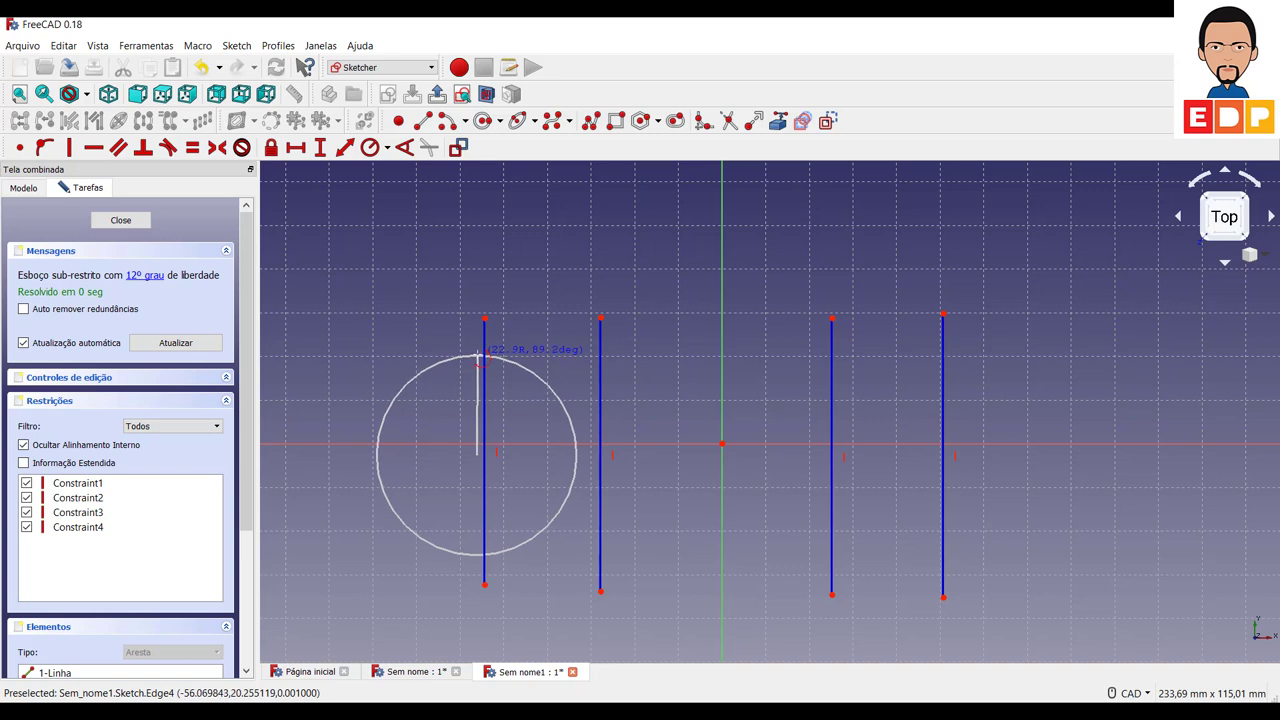
click(476, 355)
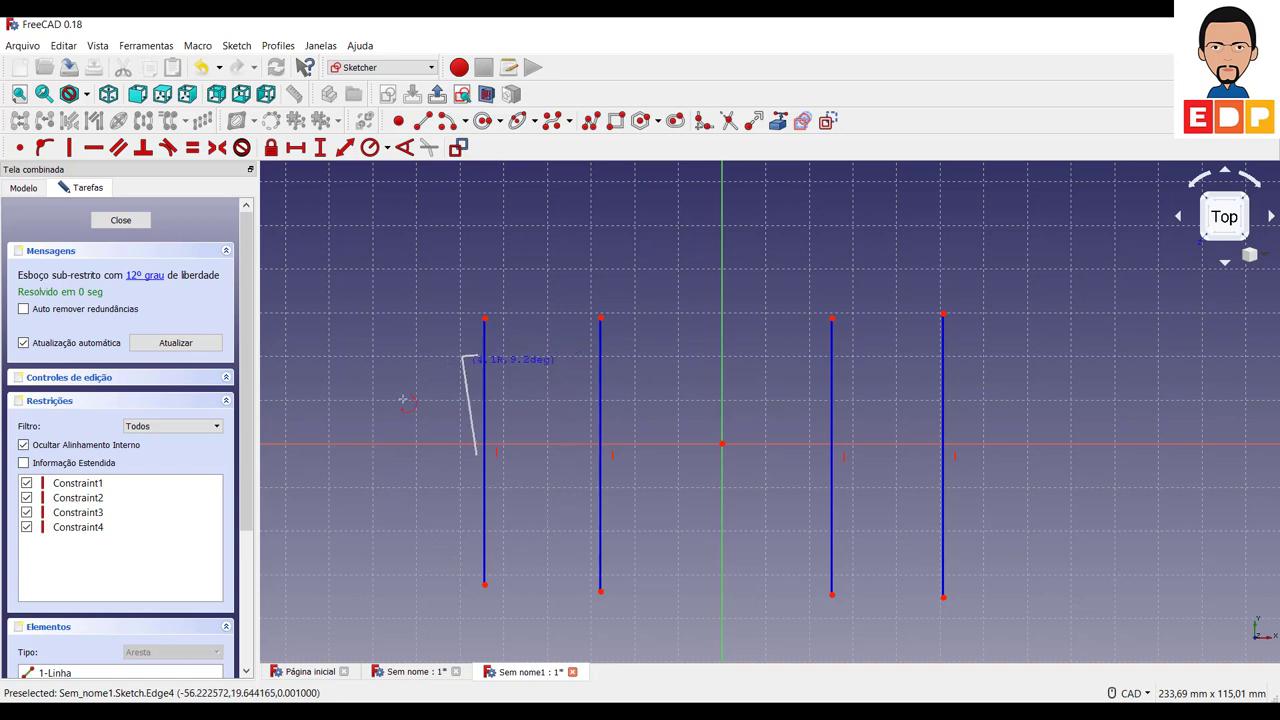
click(476, 555)
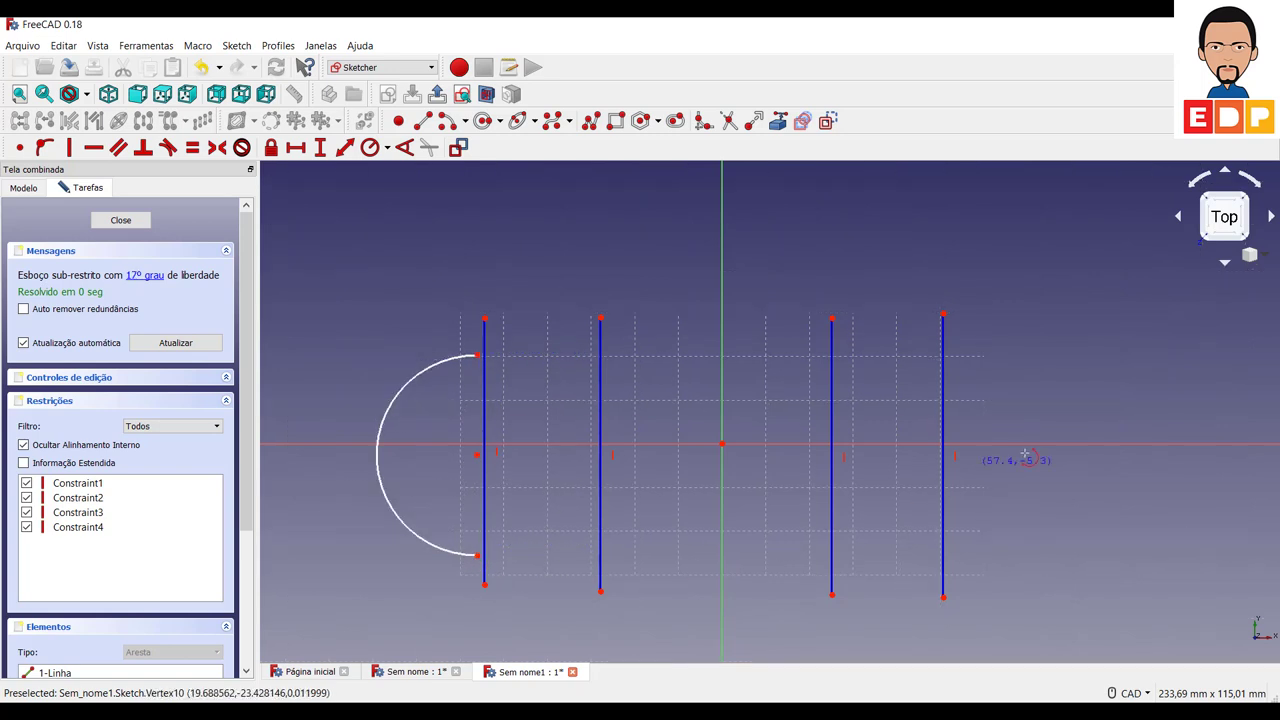
click(951, 465)
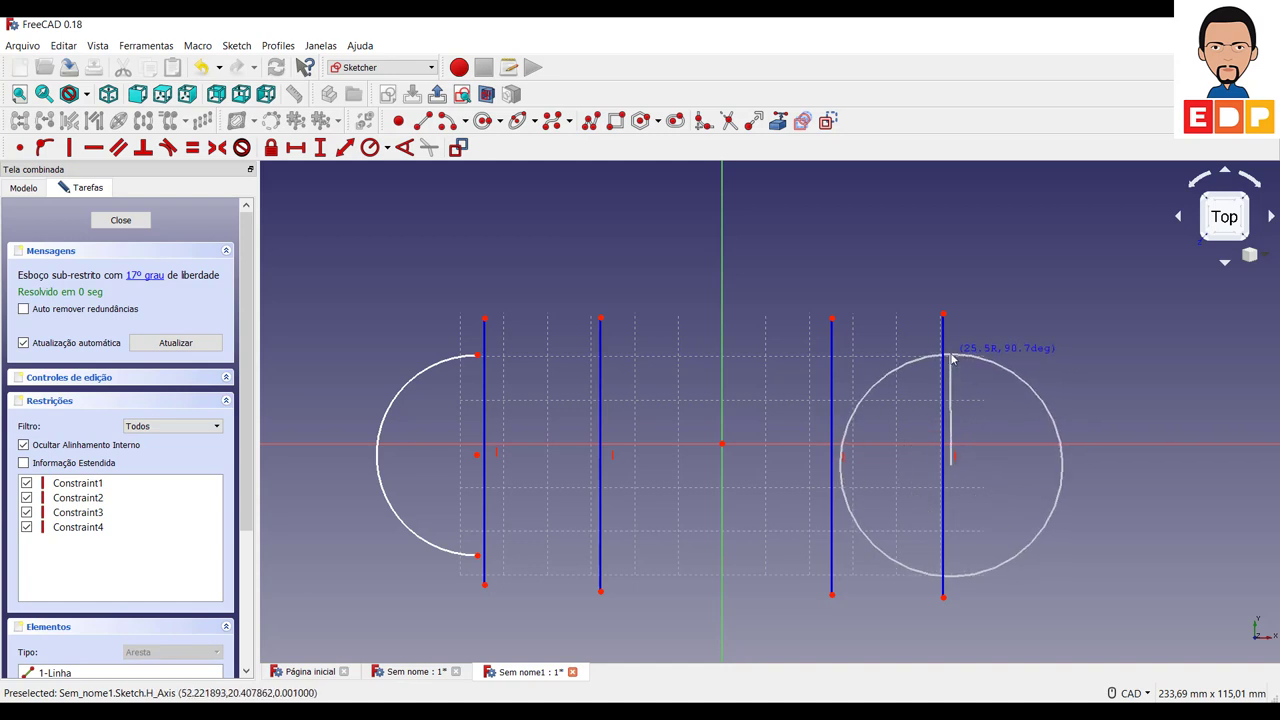
click(950, 354)
click(952, 596)
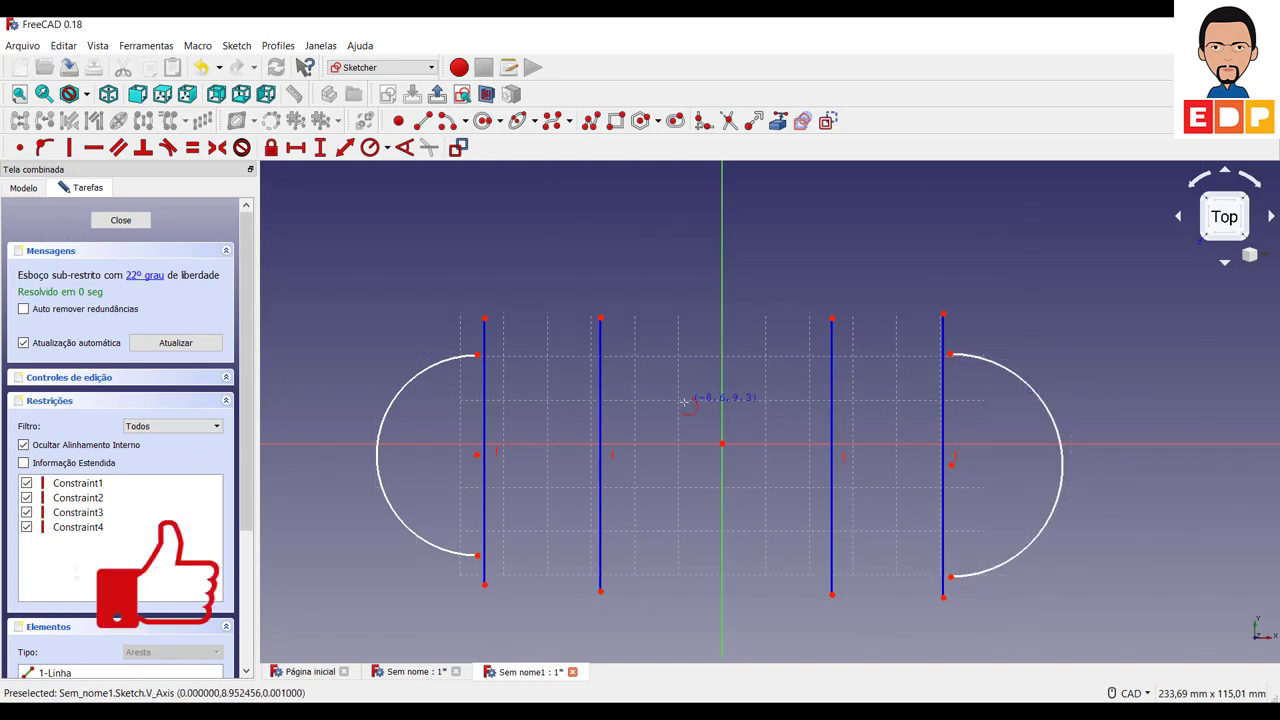
Attach each arc's points to its outer vertical line with Point on Object
click(478, 357)
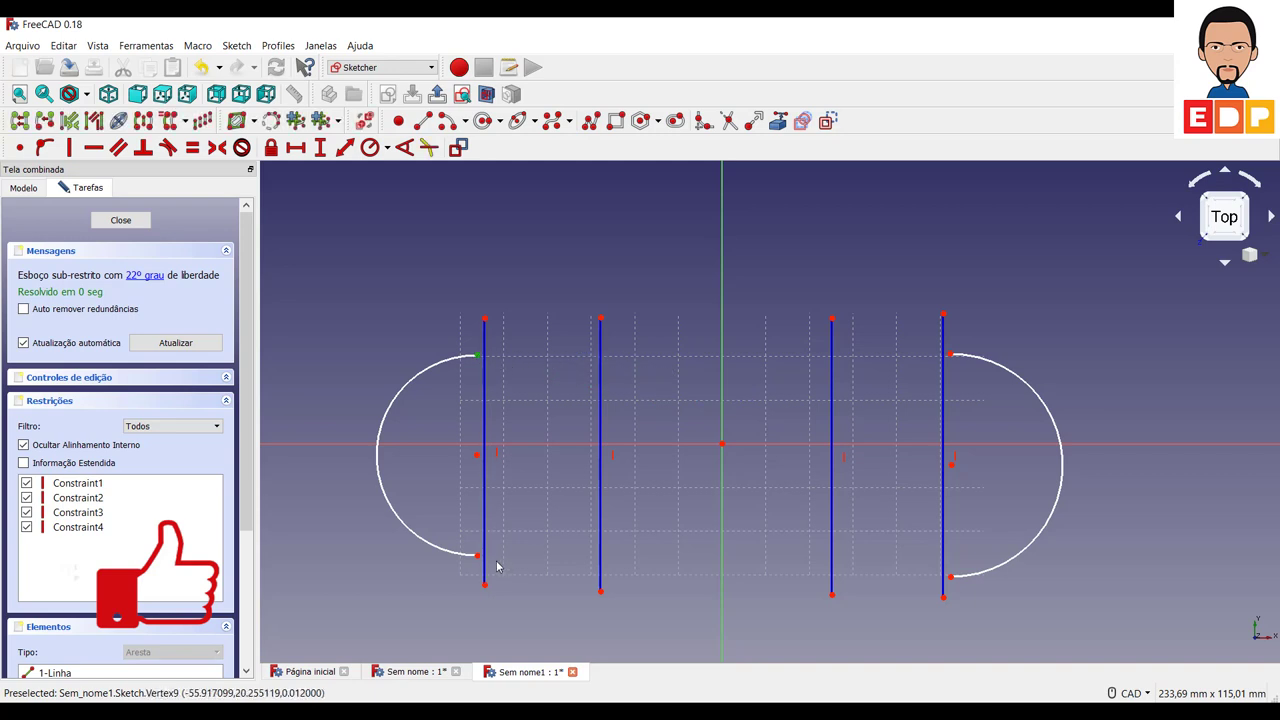
click(484, 463)
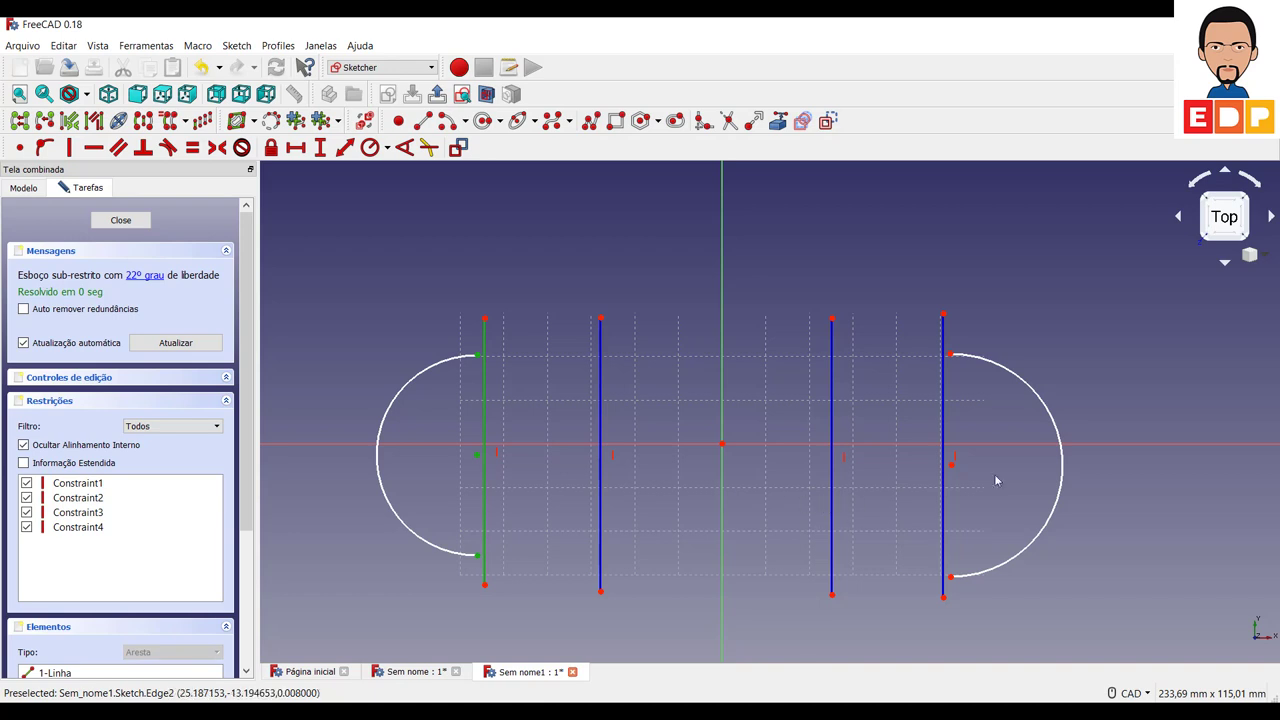
click(44, 147)
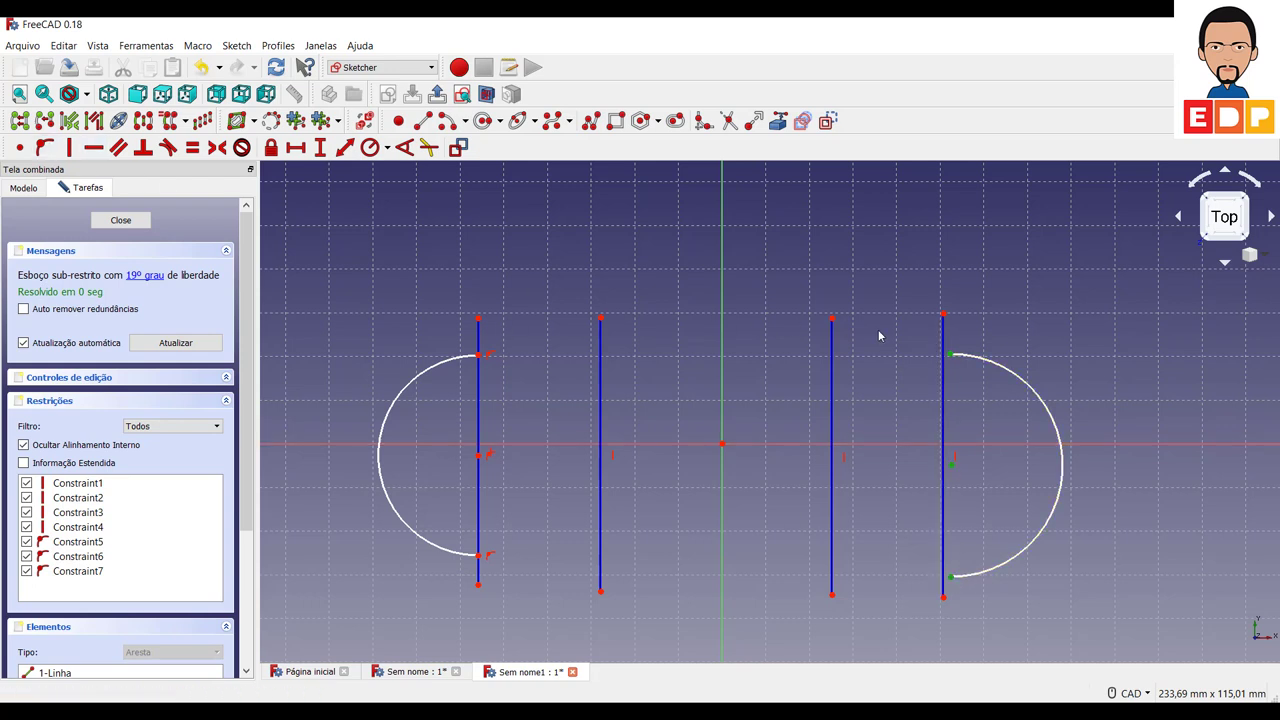
click(944, 440)
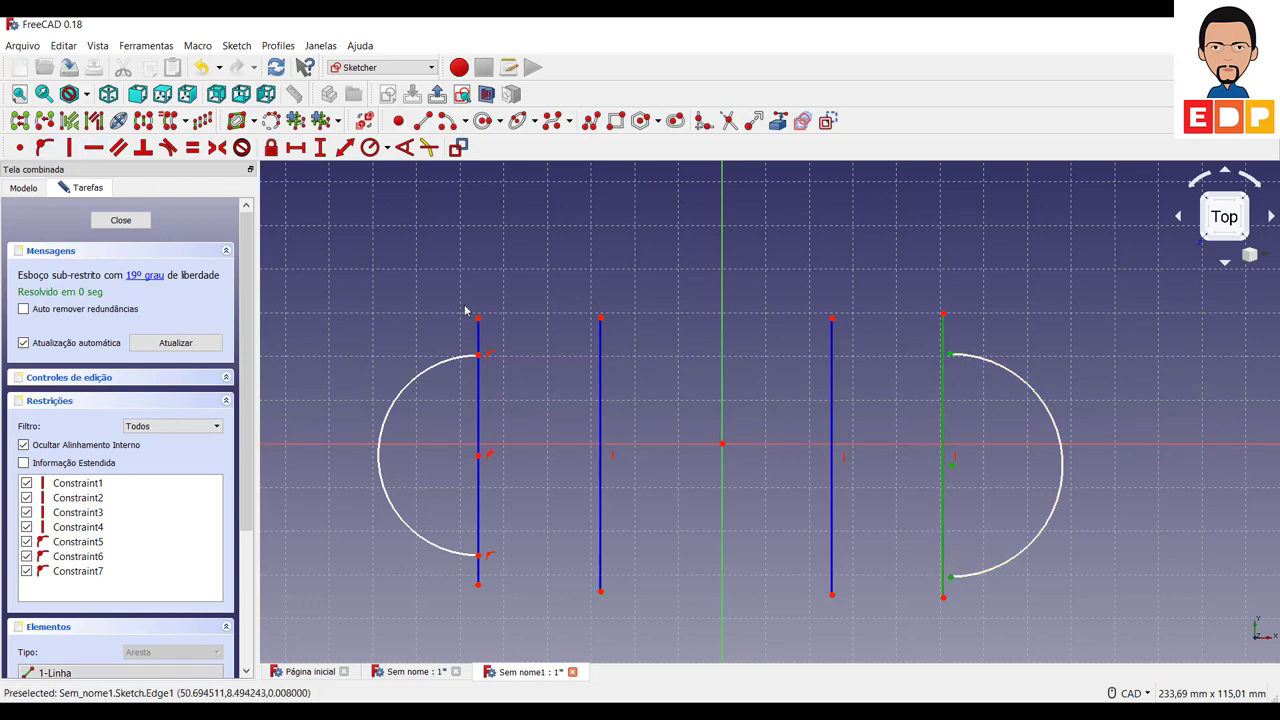
click(44, 147)
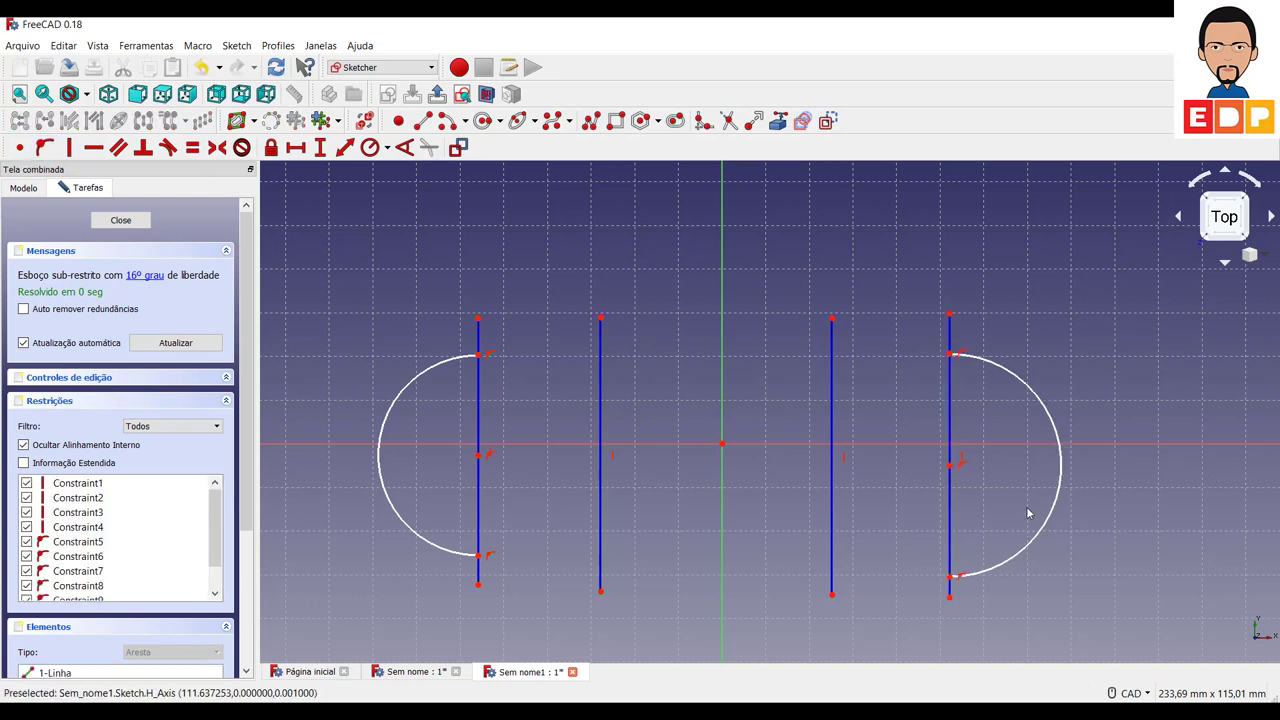
Constrain the left and right arcs to equal radii
click(441, 368)
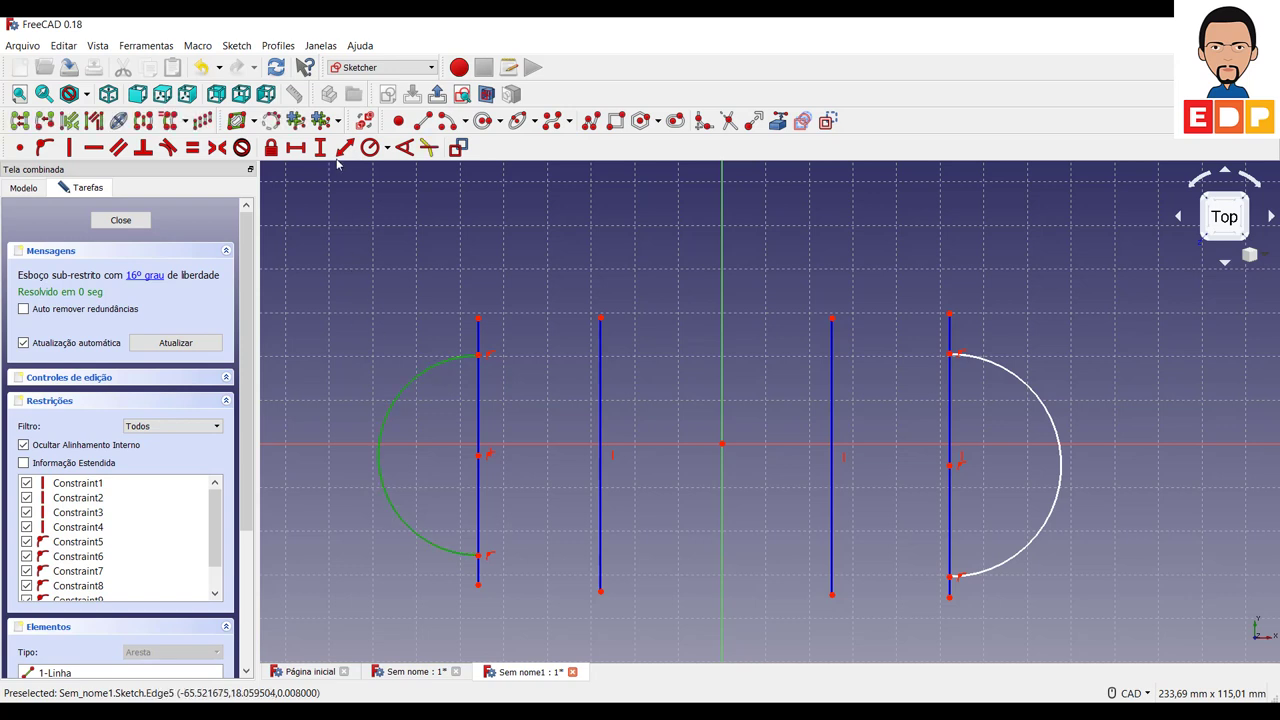
click(1046, 413)
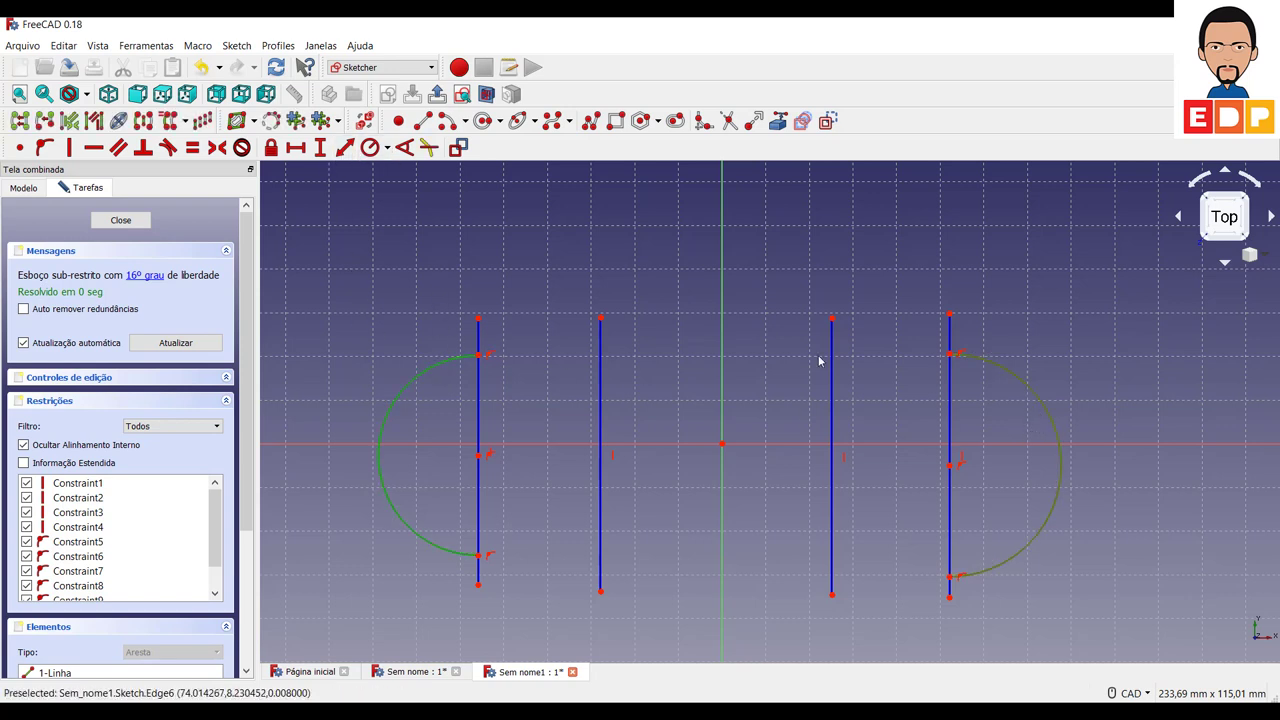
click(195, 150)
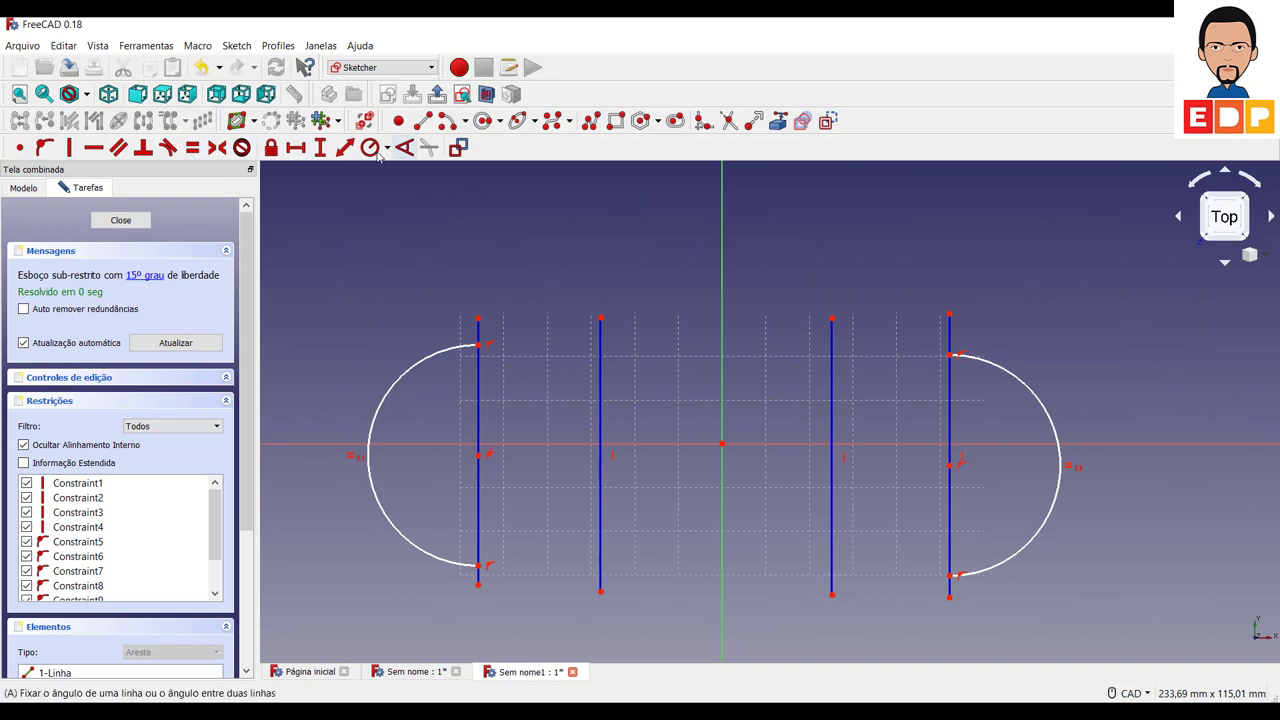
Give the left arc a 35 mm radius constraint
click(374, 150)
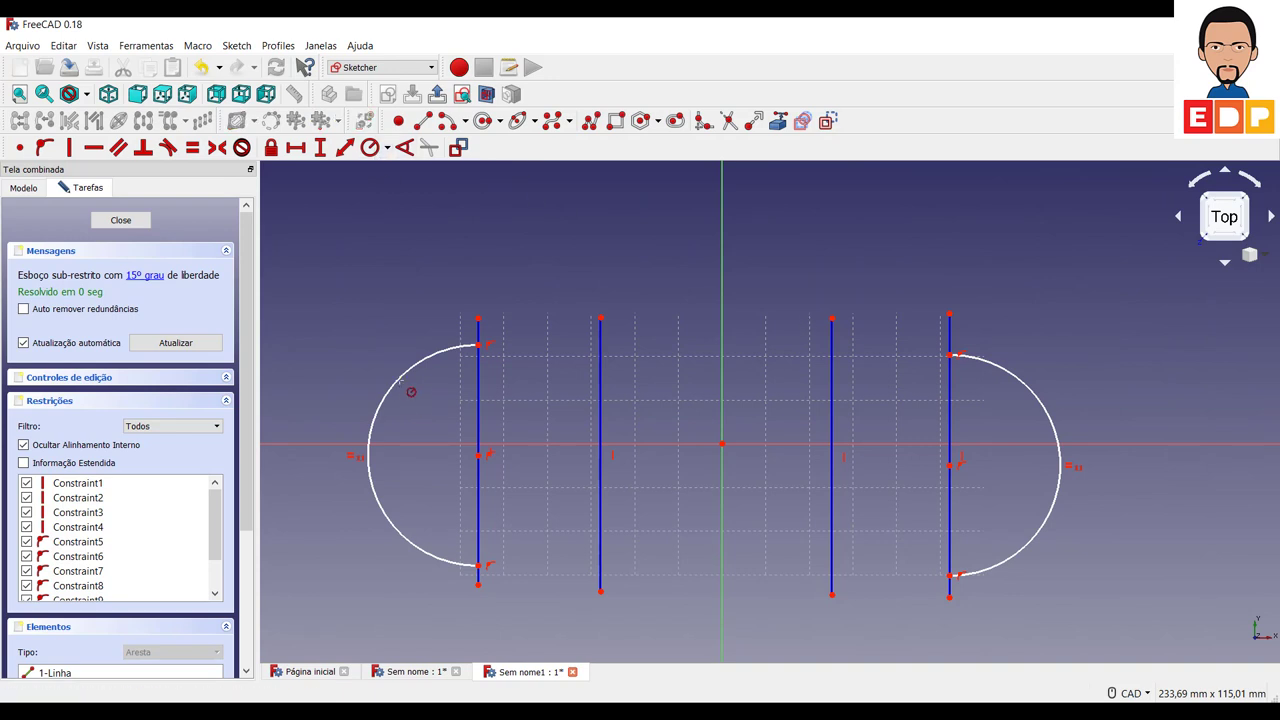
click(404, 378)
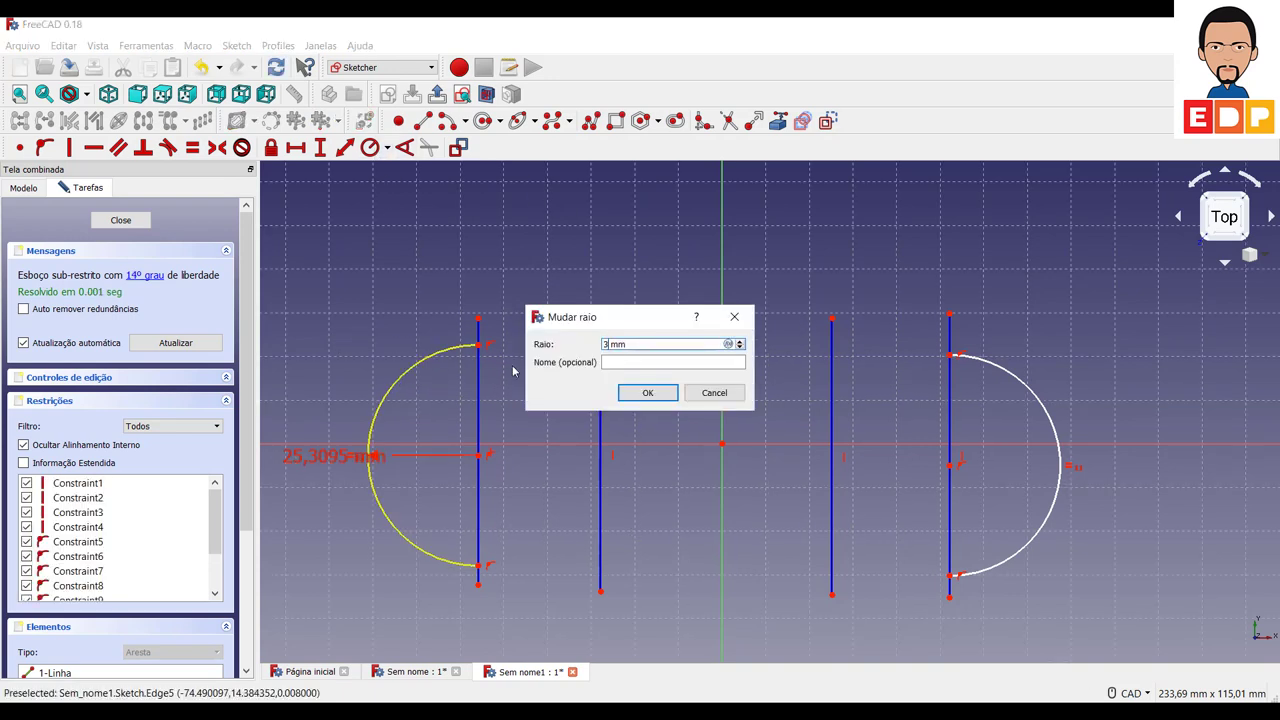
key(Return)
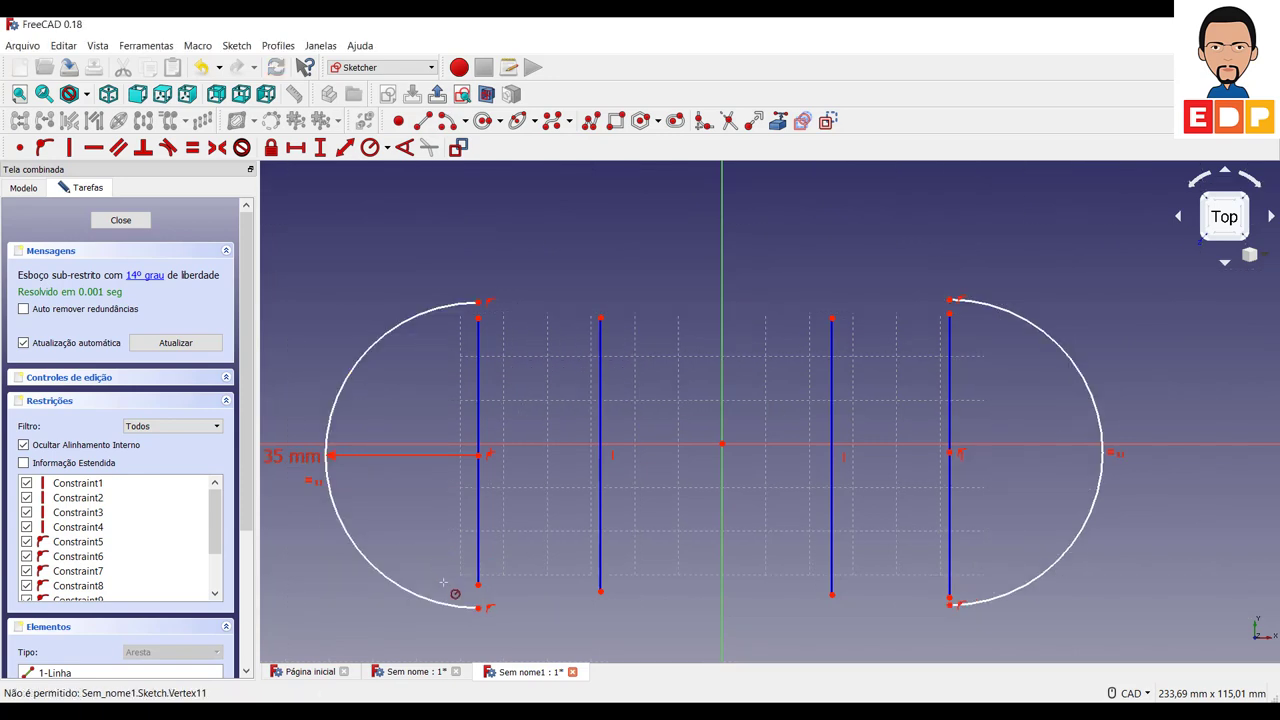
key(Escape)
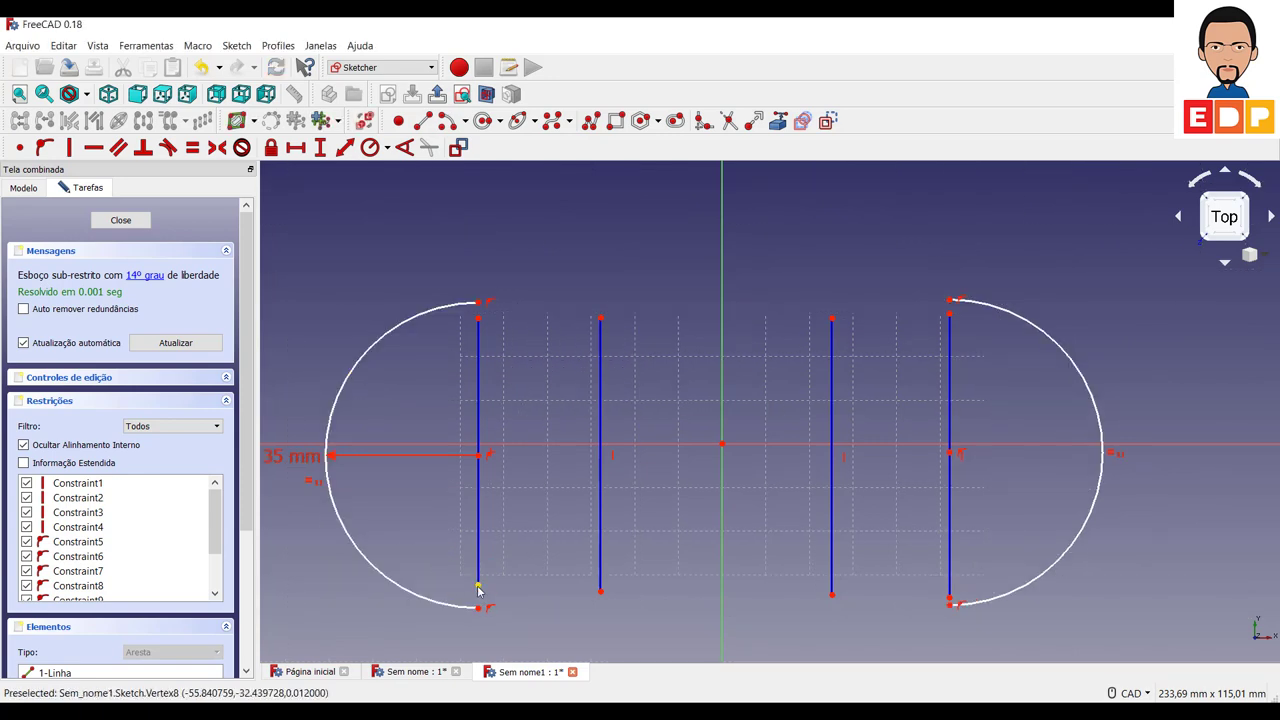
Lengthen both outer vertical lines so they extend above and below the arcs
drag(485, 643, 470, 660)
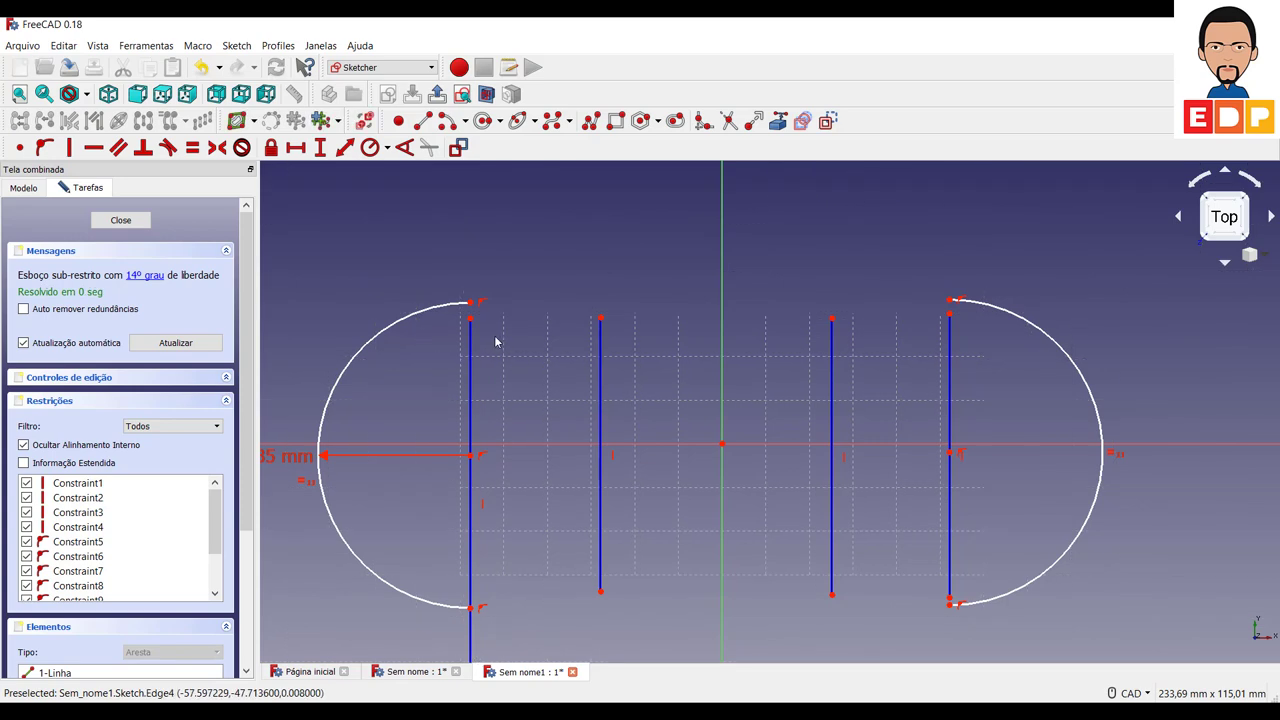
drag(471, 319, 488, 211)
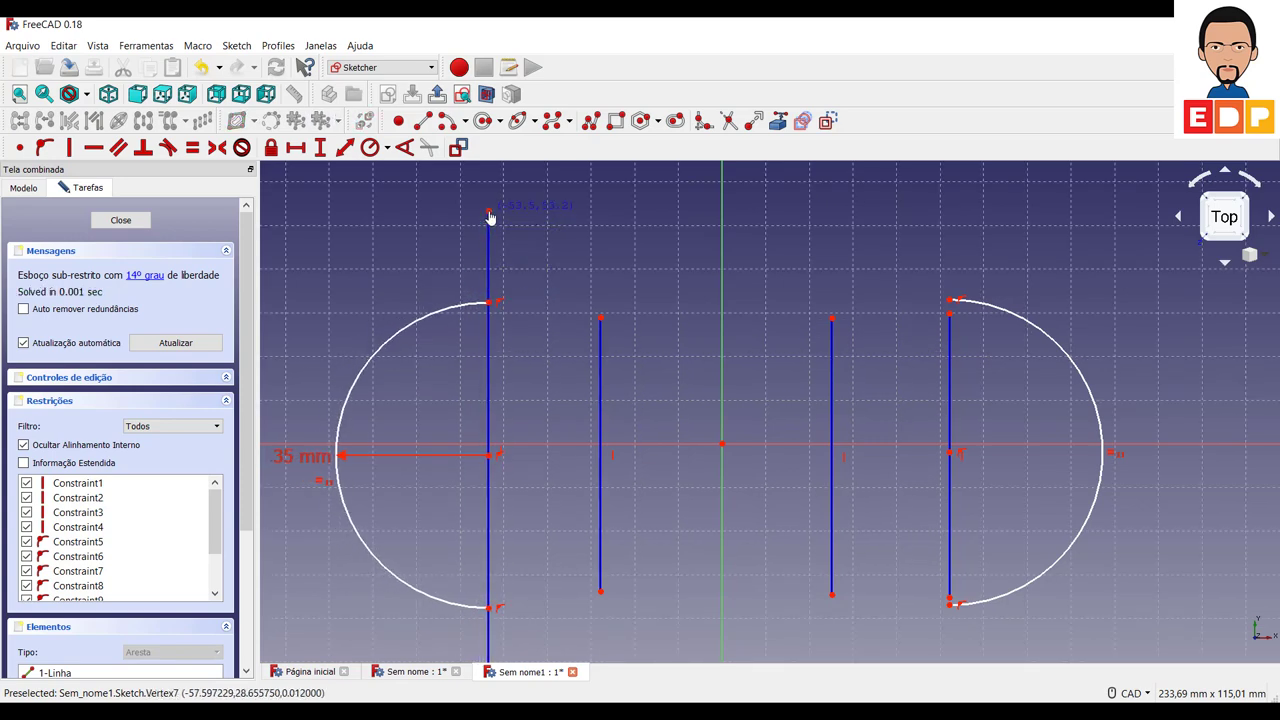
click(949, 316)
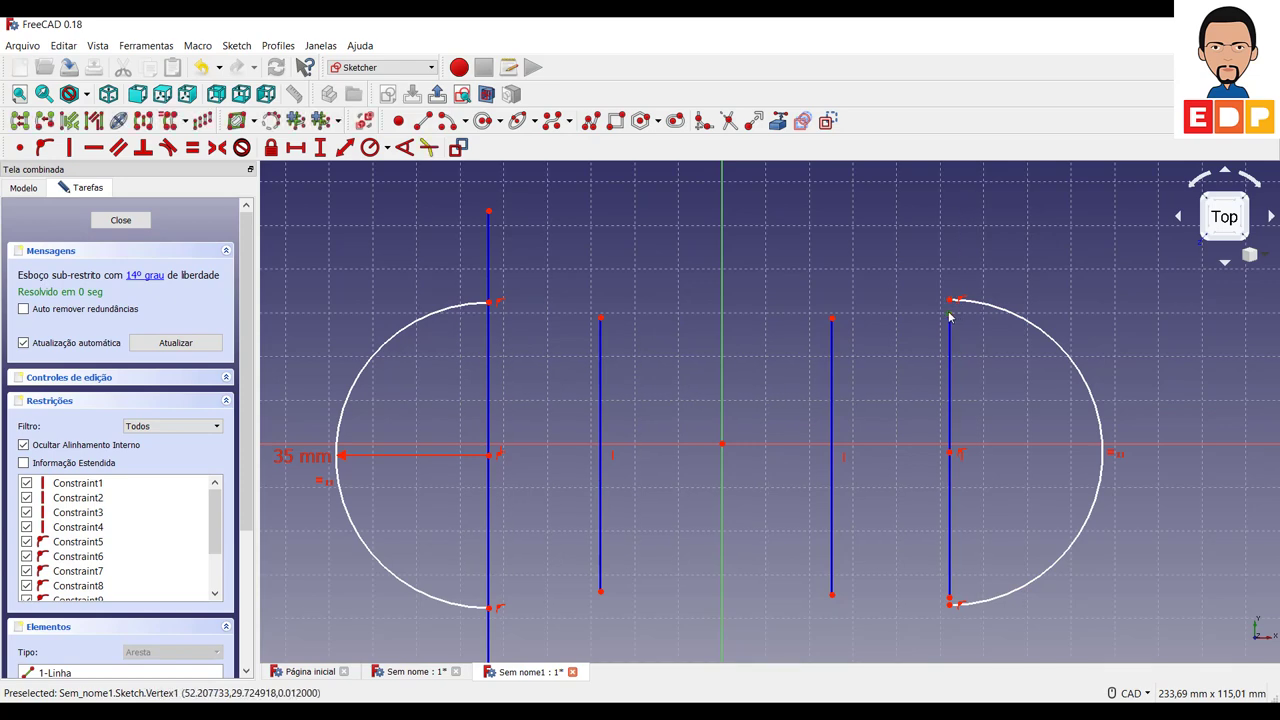
drag(949, 316, 958, 240)
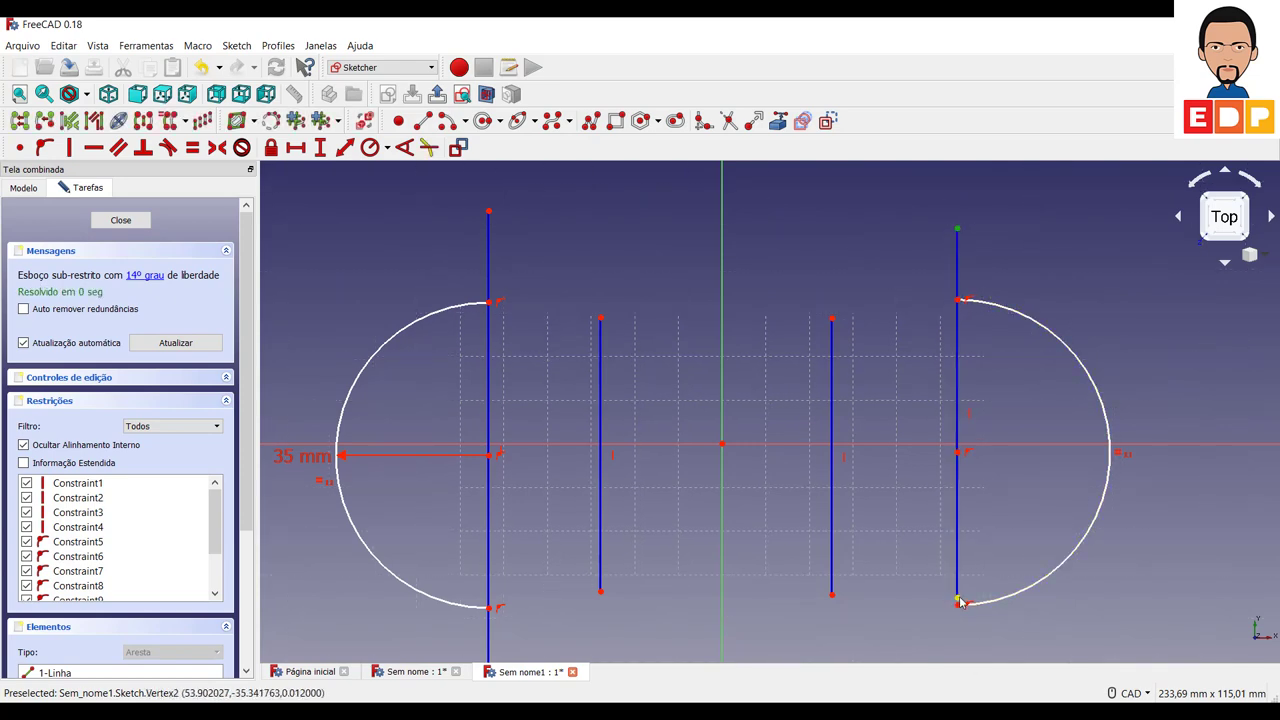
drag(960, 604, 958, 666)
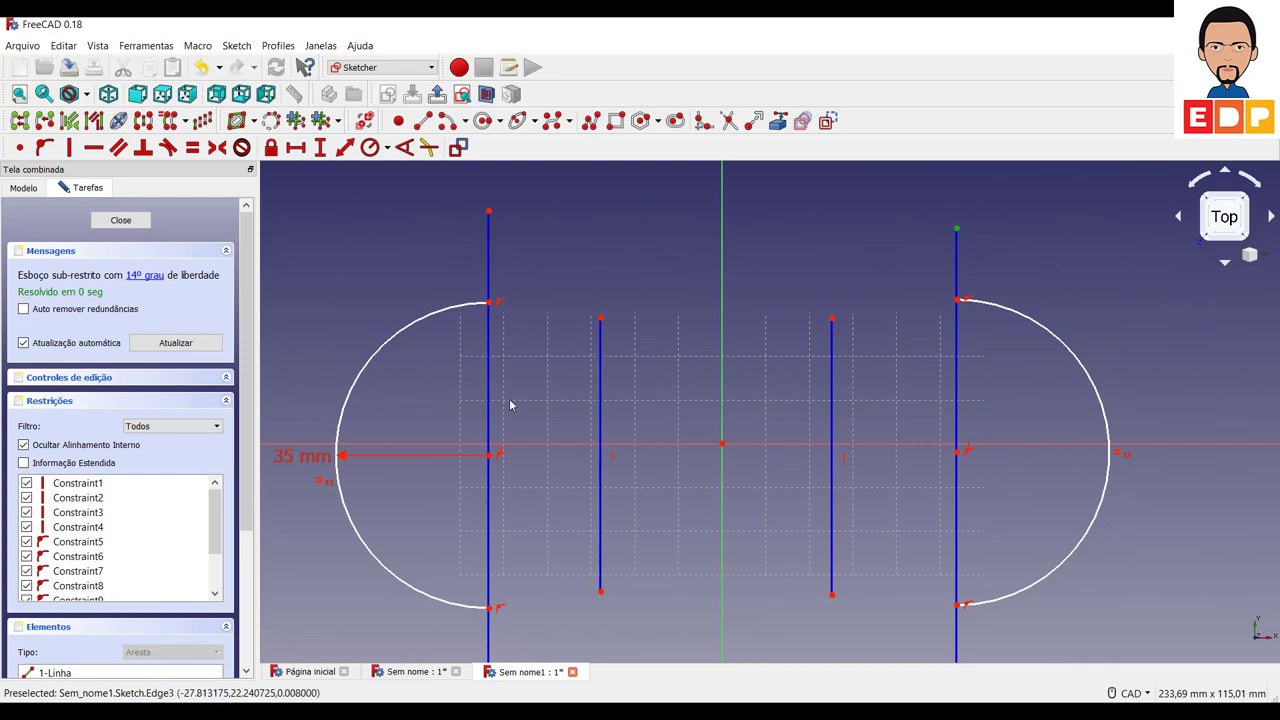
Place the left arc's centre on the horizontal axis
click(455, 450)
click(44, 147)
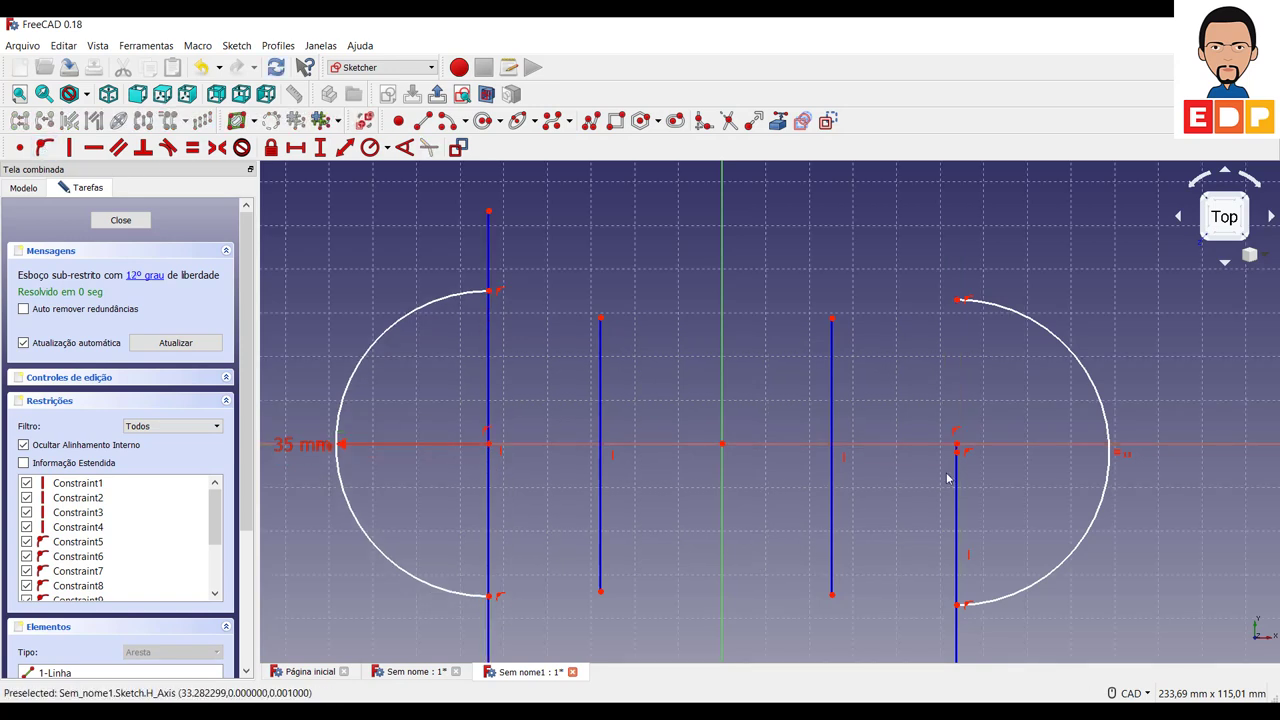
scroll(958, 470, down, 4)
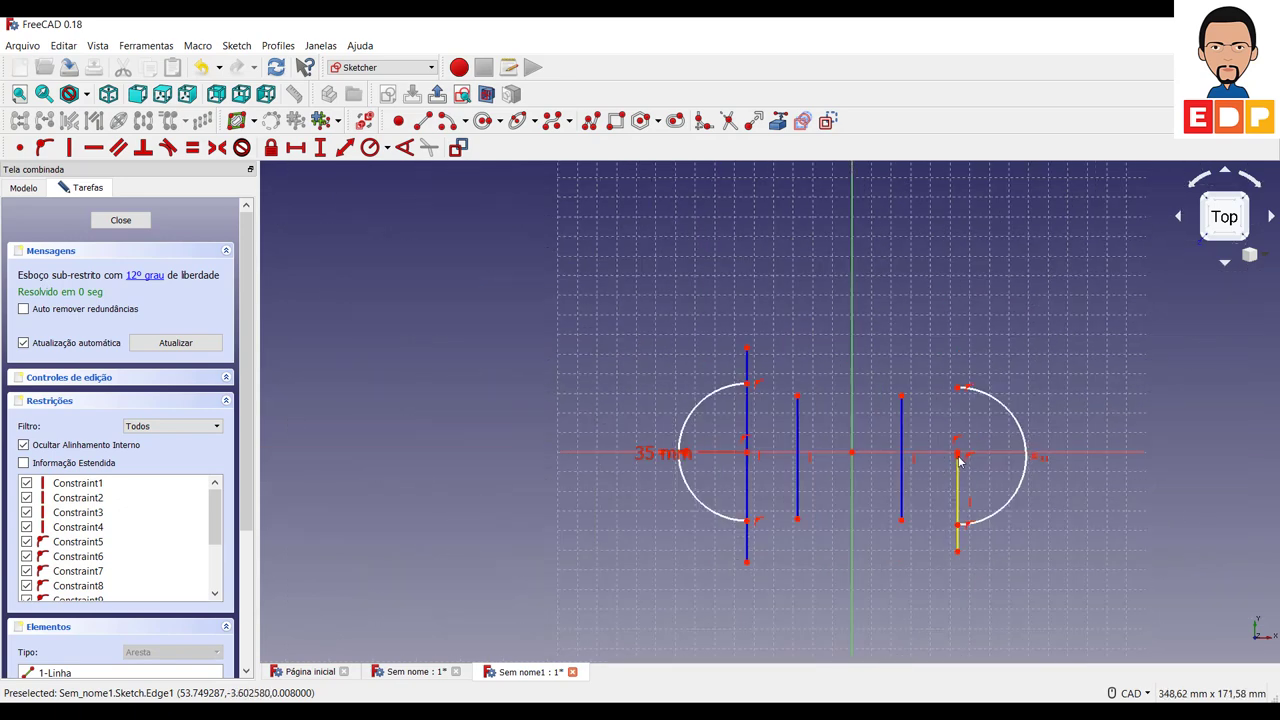
scroll(958, 470, up, 8)
scroll(961, 463, up, 4)
scroll(961, 460, down, 2)
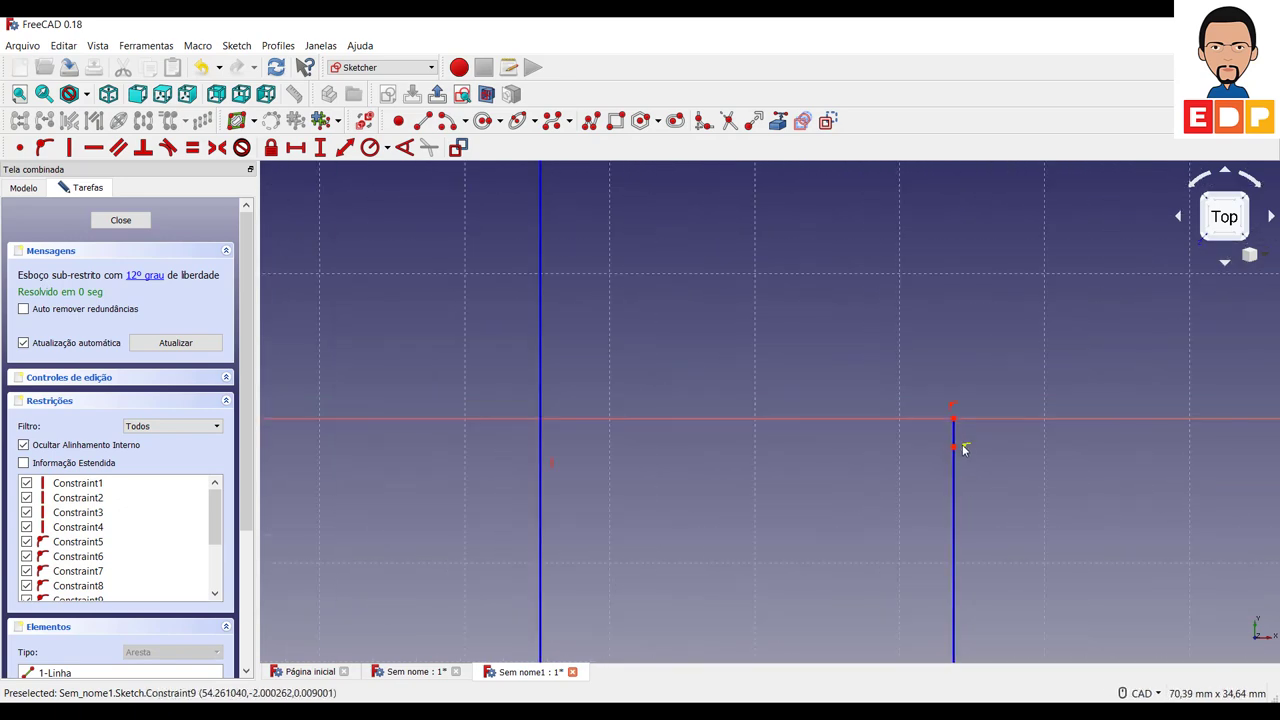
scroll(965, 450, down, 6)
scroll(970, 445, down, 2)
scroll(971, 458, up, 3)
scroll(971, 458, up, 4)
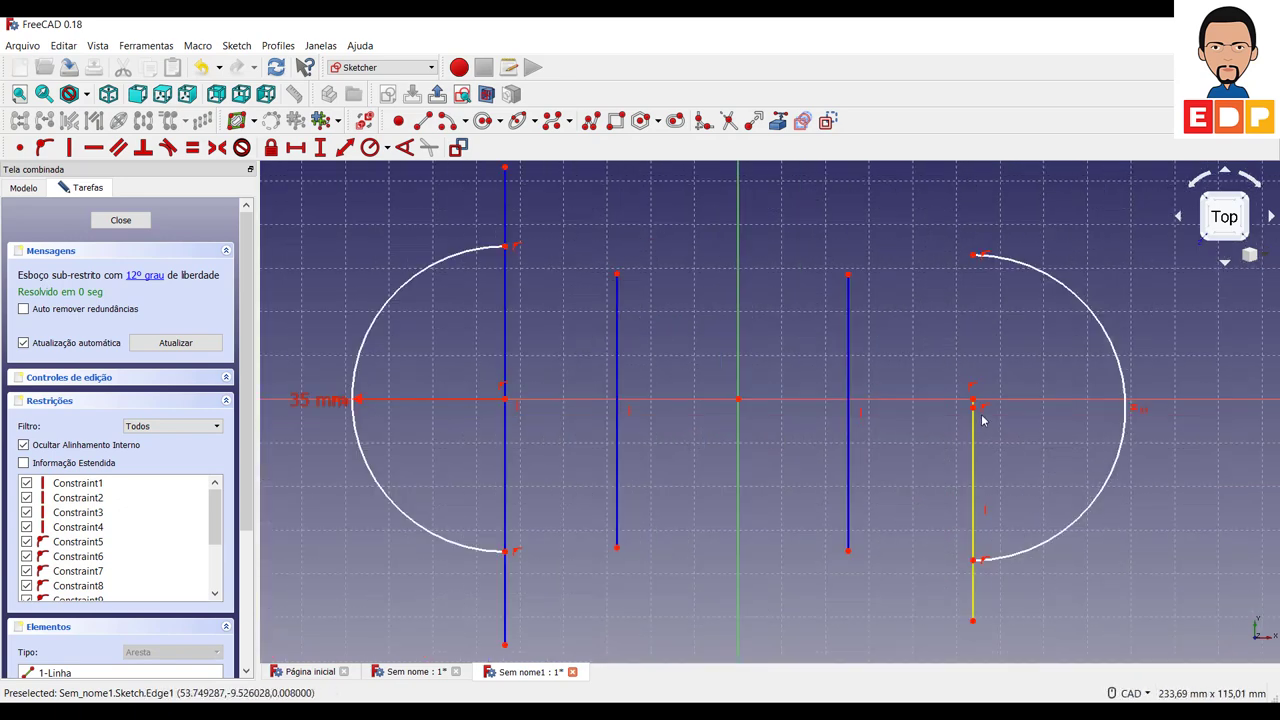
Reposition the right line and arc, removing a constraint and extending the line upward
drag(975, 316, 971, 249)
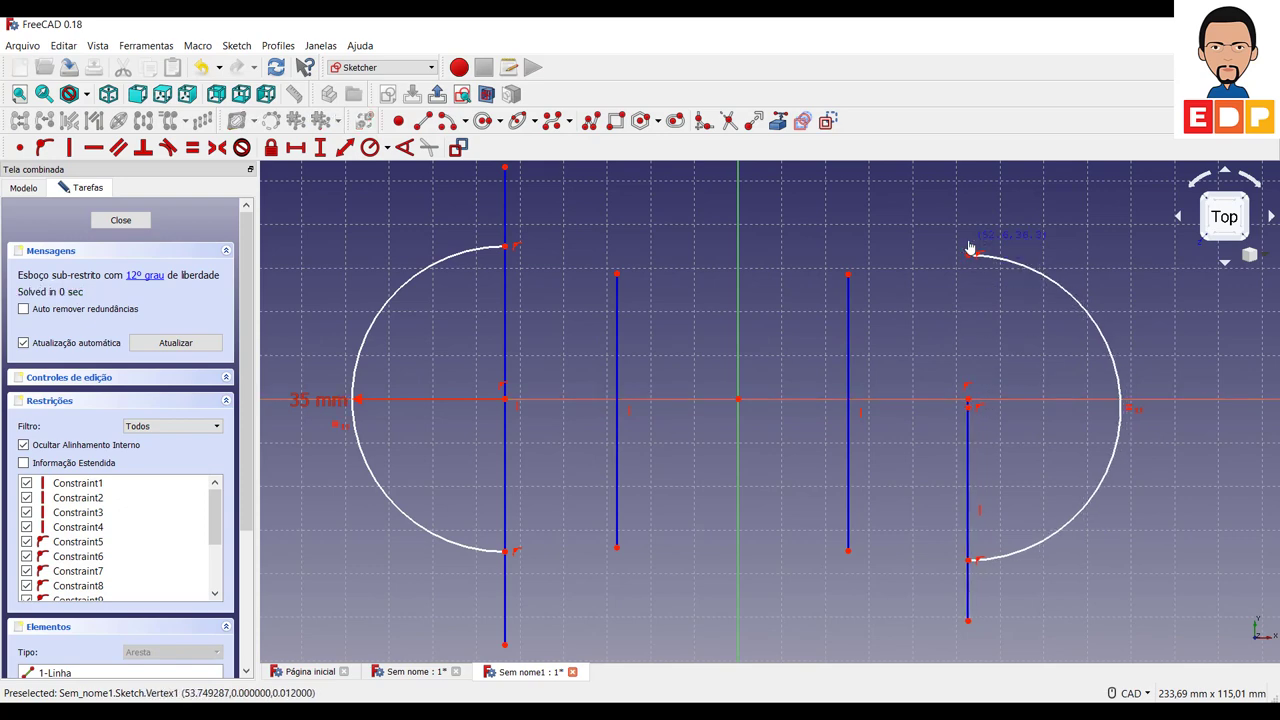
drag(968, 412, 1010, 426)
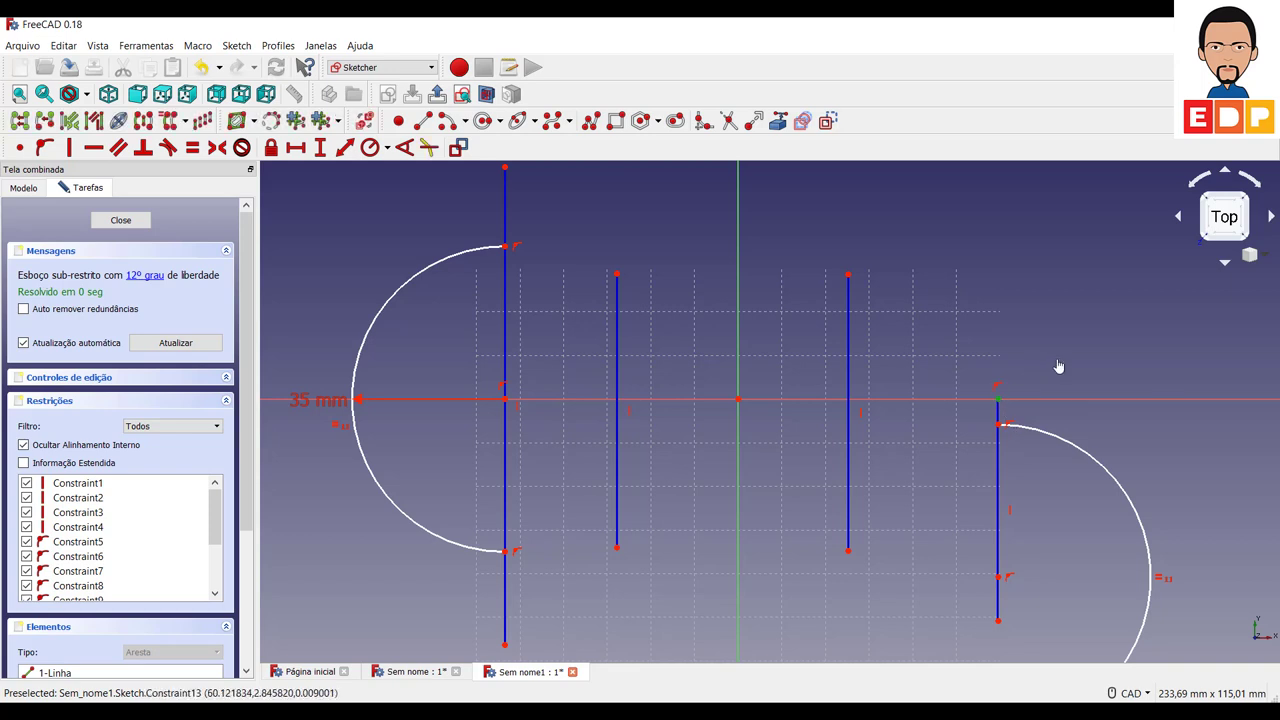
key(Delete)
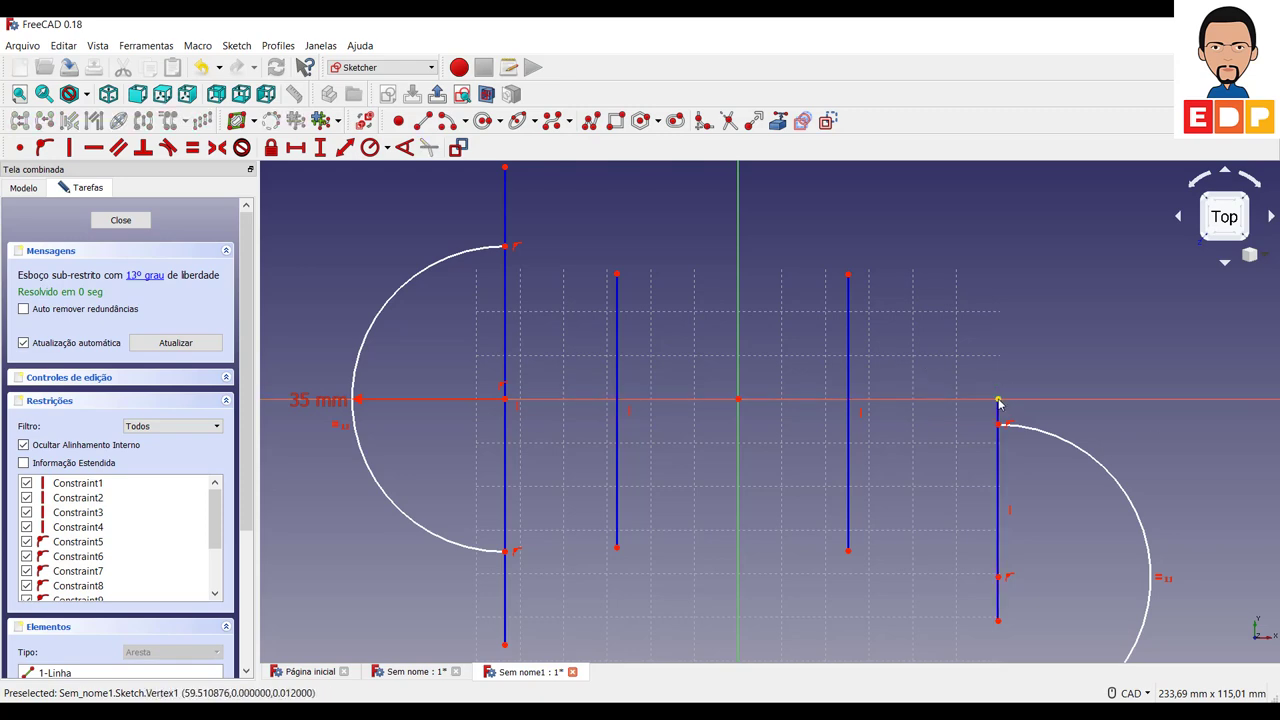
drag(998, 401, 998, 195)
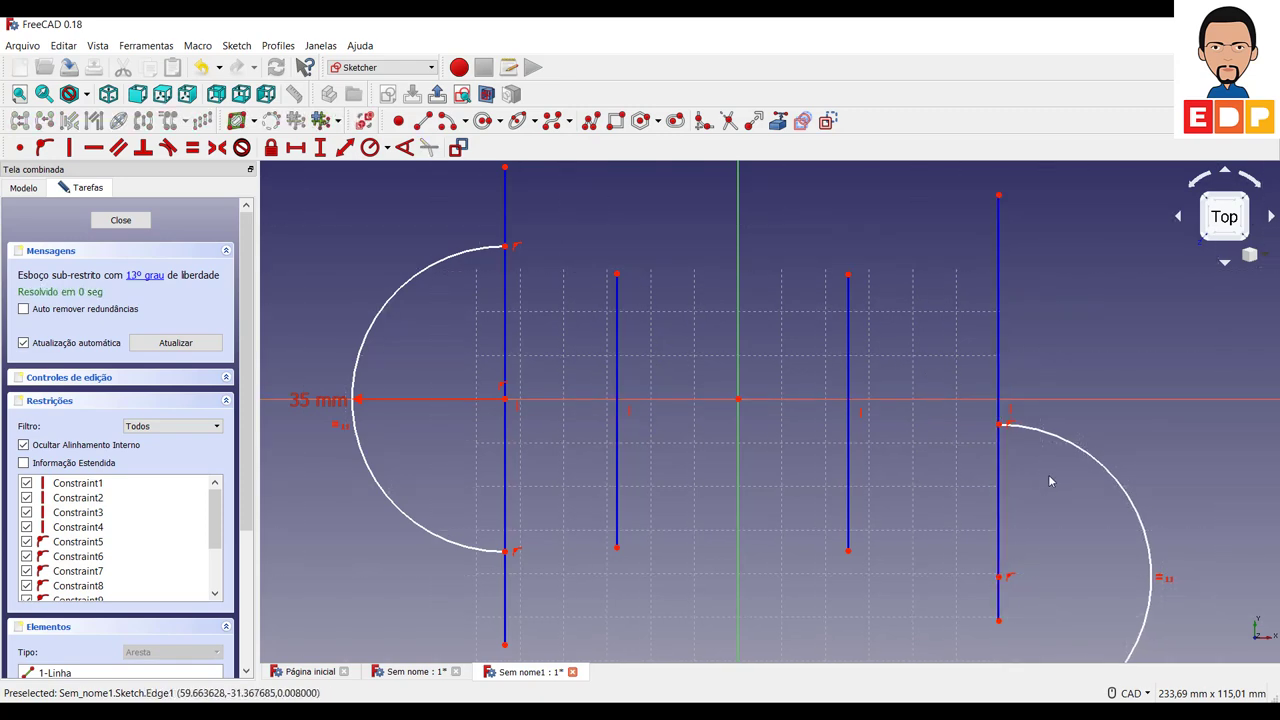
mouse_move(1080, 449)
mouse_down()
mouse_move(1068, 266)
mouse_move(1008, 366)
mouse_up()
Place the right arc's centre on the horizontal axis
click(1025, 412)
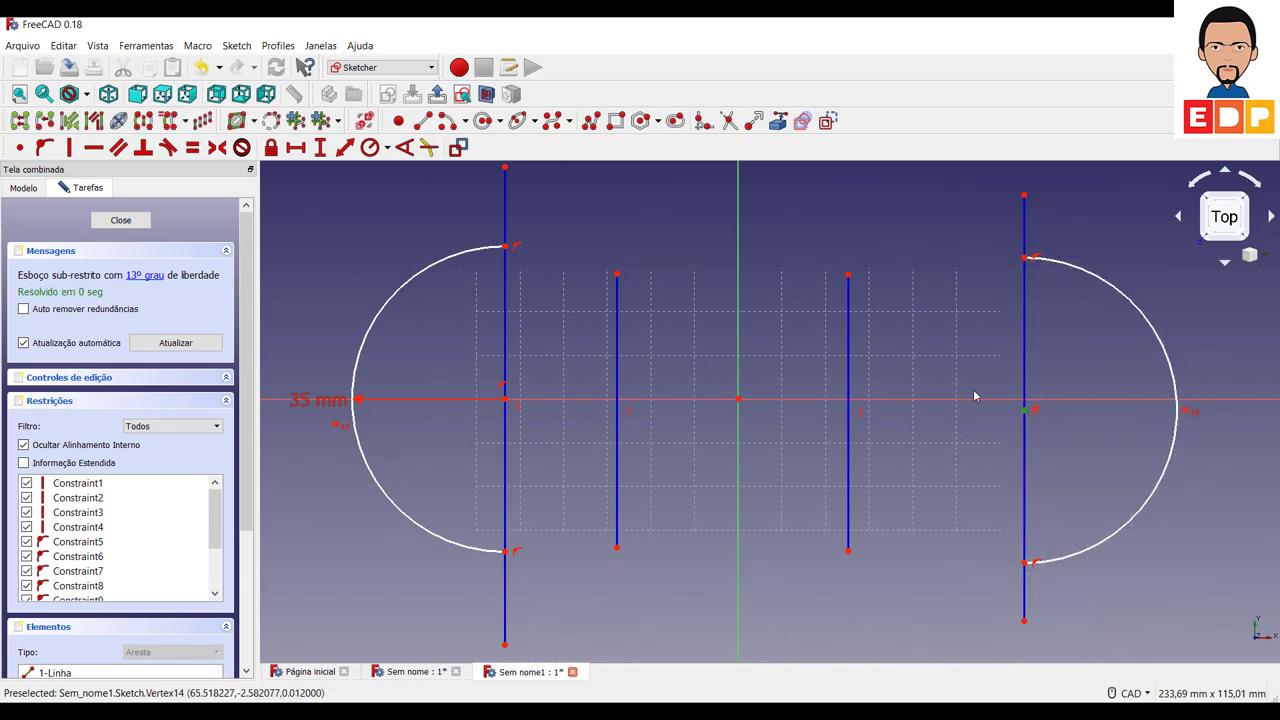
click(977, 401)
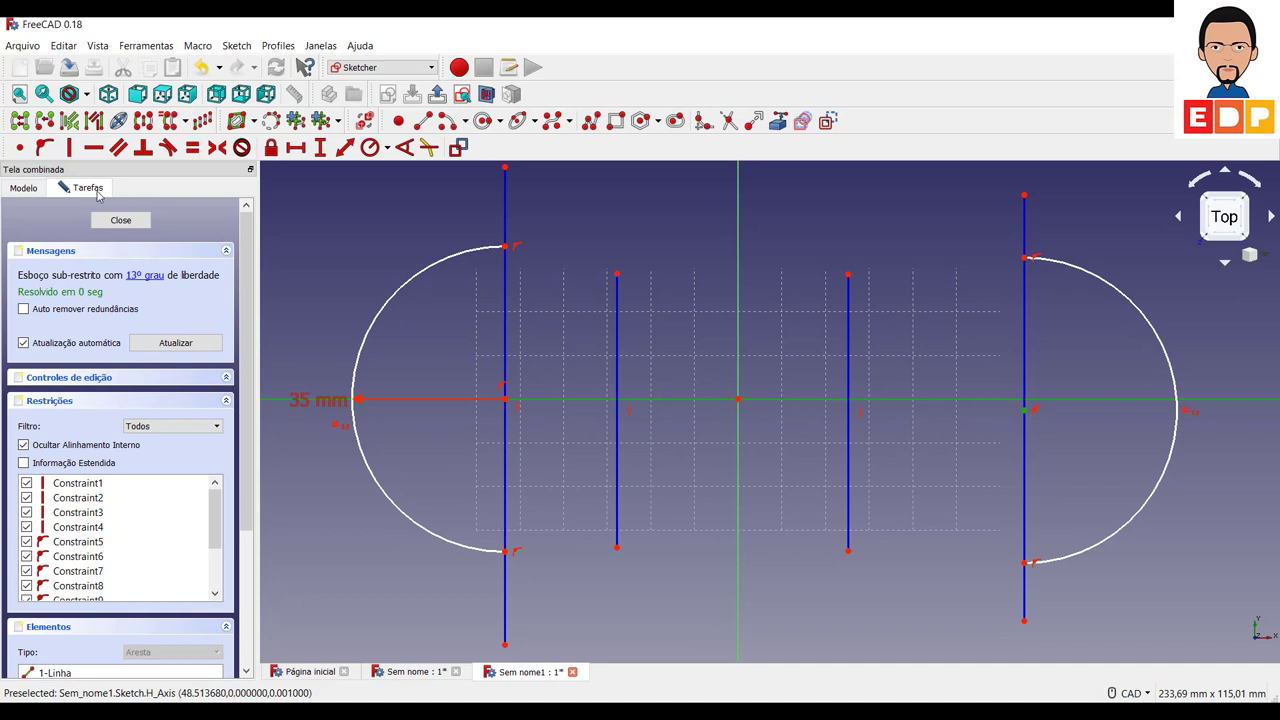
click(44, 147)
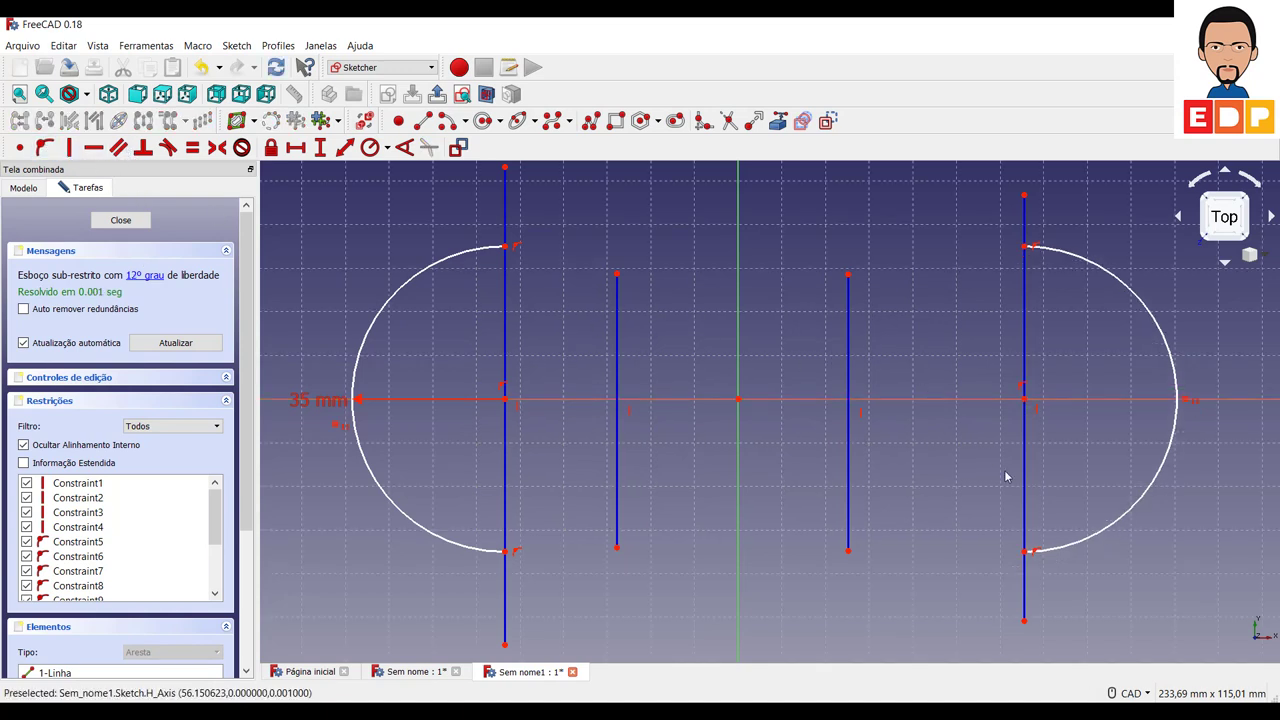
Set a 115 mm horizontal distance between the outer lines' bottom ends
click(1024, 621)
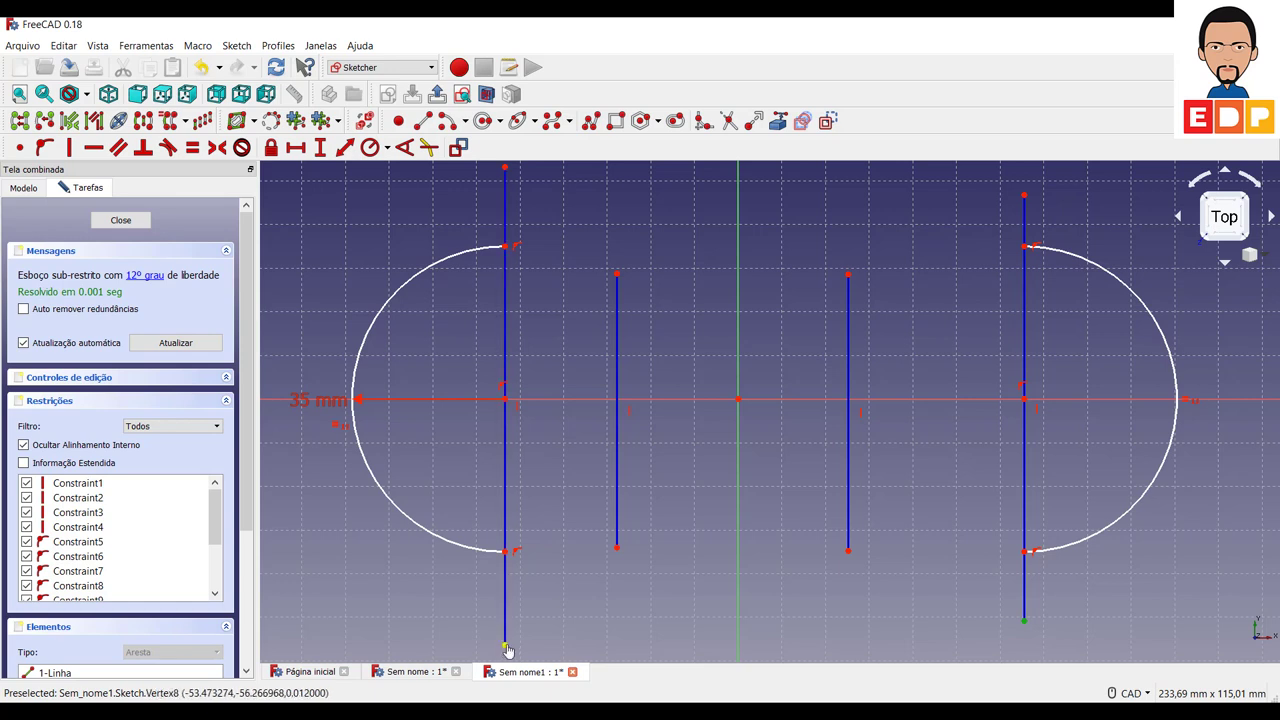
click(505, 647)
click(295, 147)
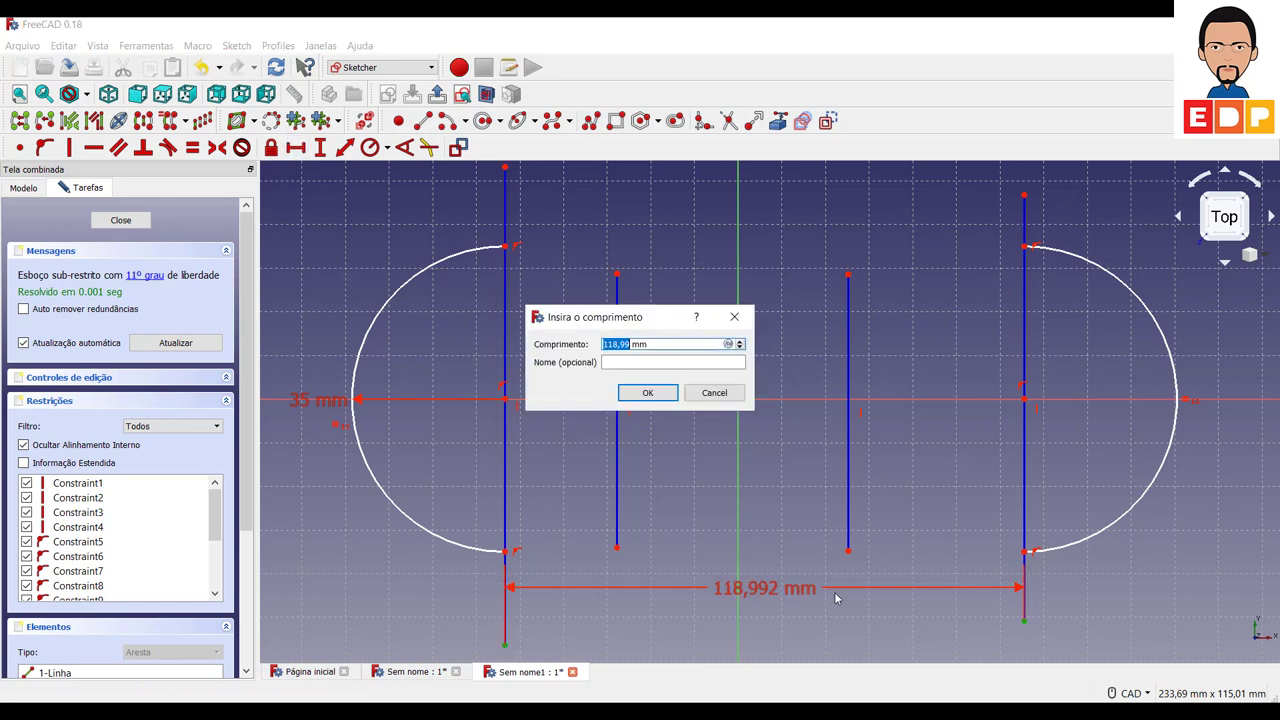
key(Return)
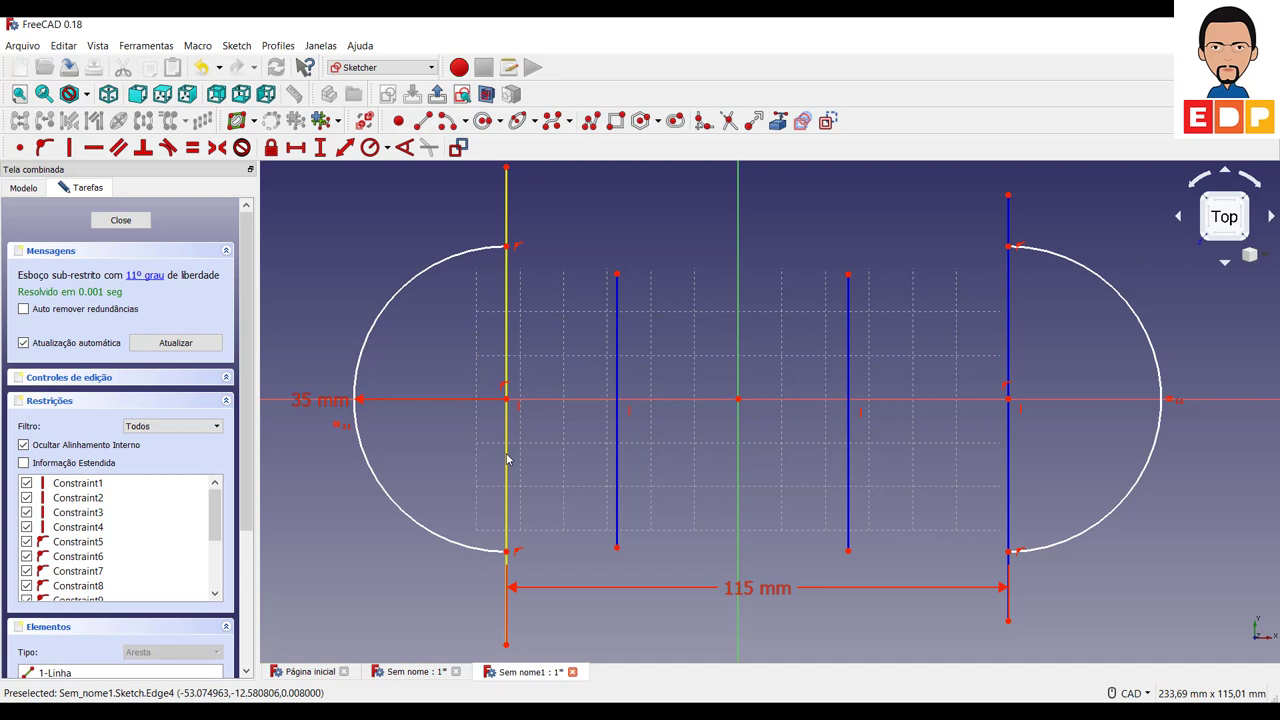
Make the outer lines' lower ends symmetric about the vertical axis
click(506, 645)
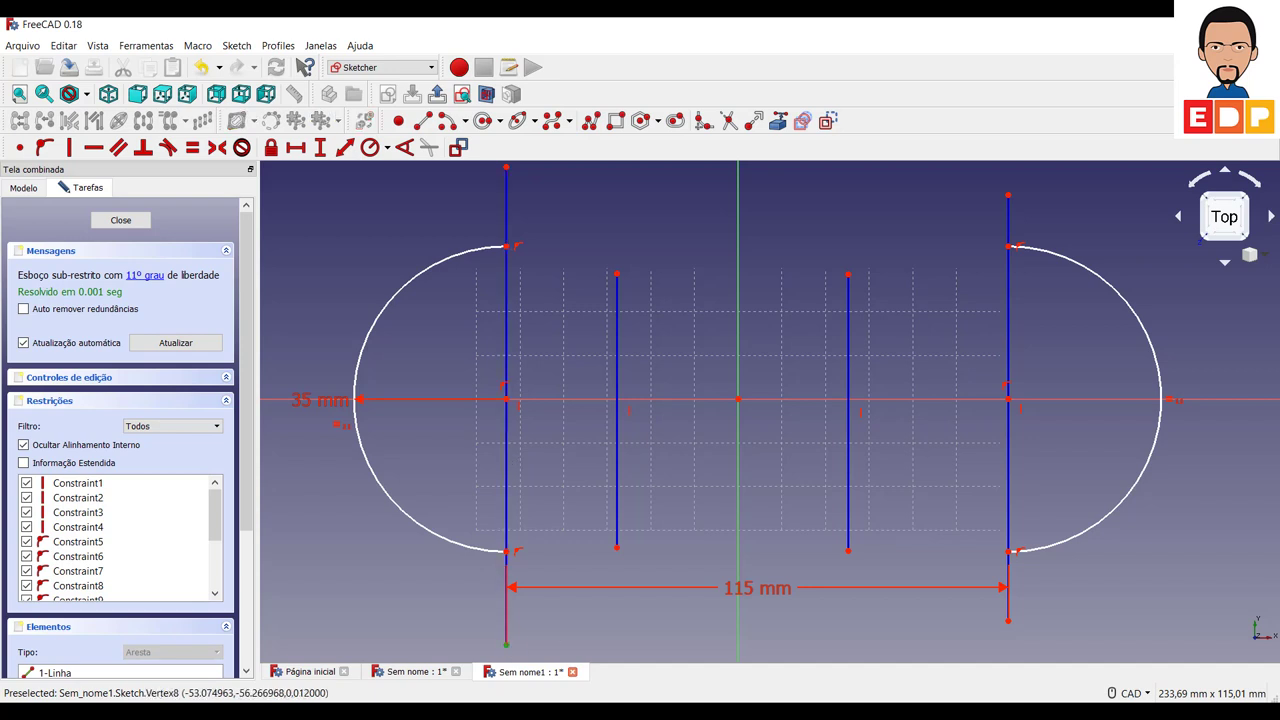
click(1008, 623)
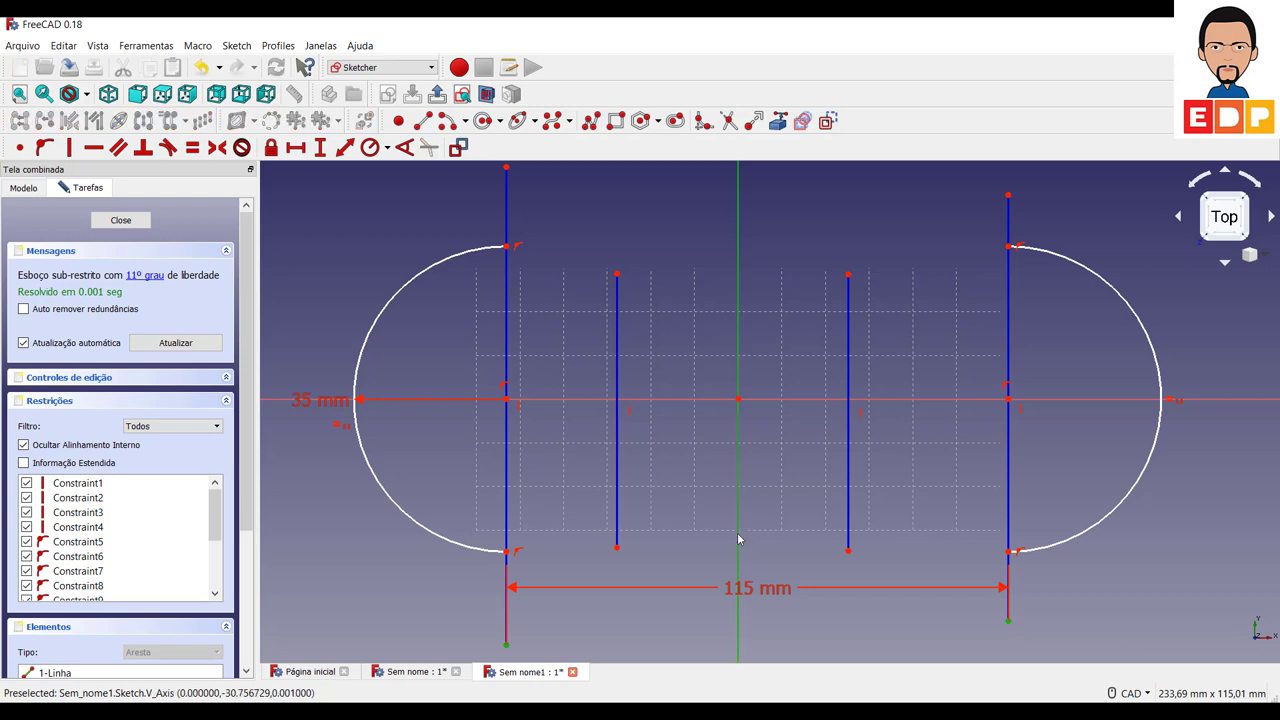
click(217, 147)
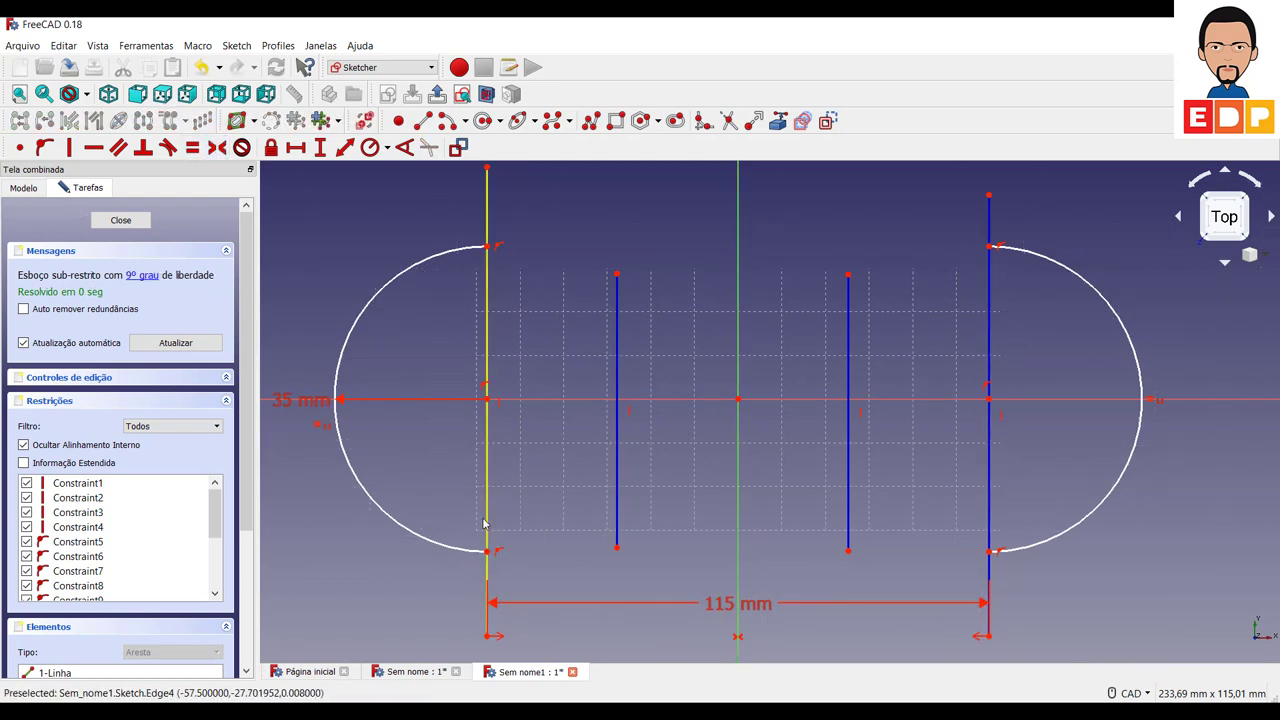
mouse_move(486, 525)
mouse_down()
mouse_move(609, 545)
mouse_move(603, 491)
mouse_move(614, 535)
mouse_up()
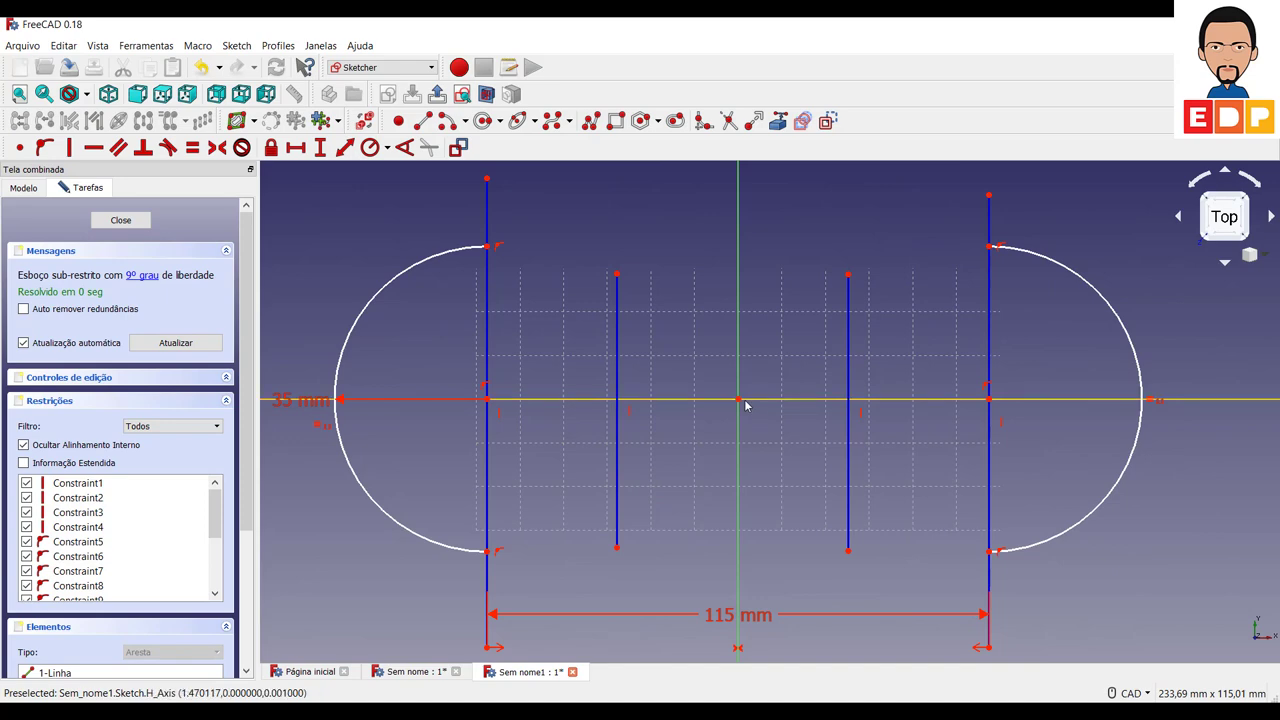
Stretch the left and right inner vertical lines upward and downward past the outline
scroll(765, 425, down, 5)
scroll(809, 452, up, 3)
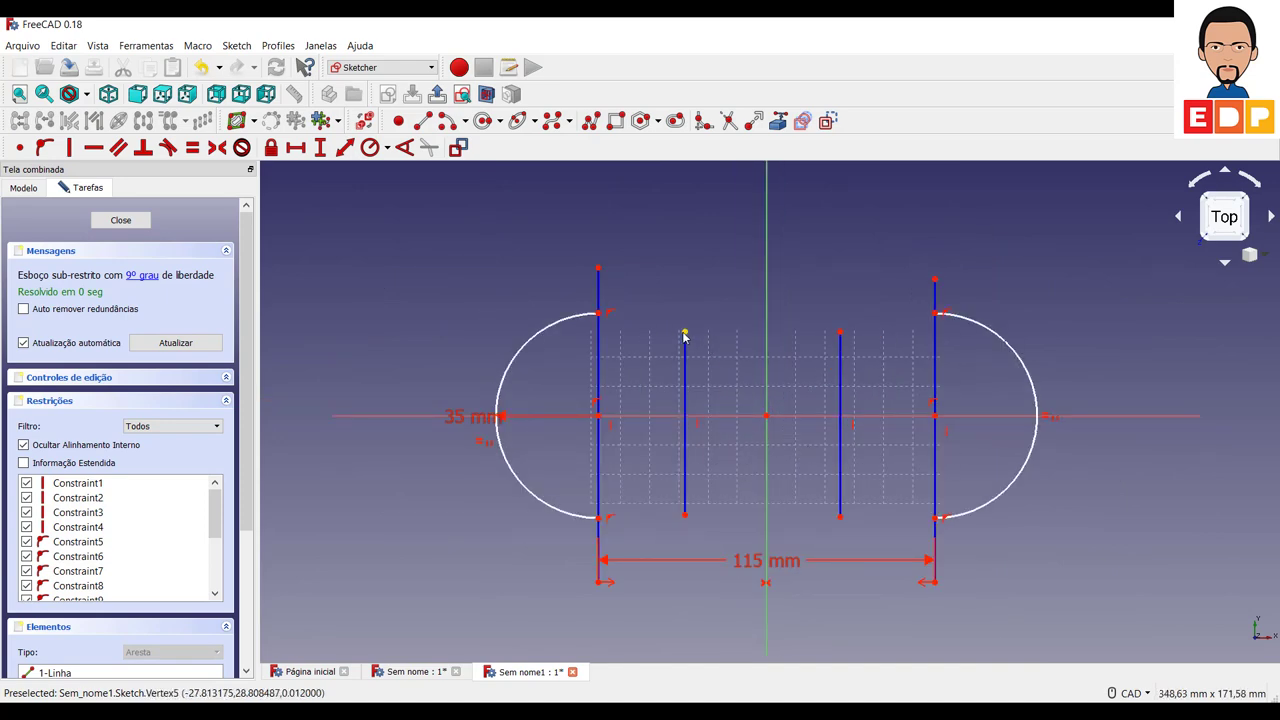
drag(684, 338, 683, 197)
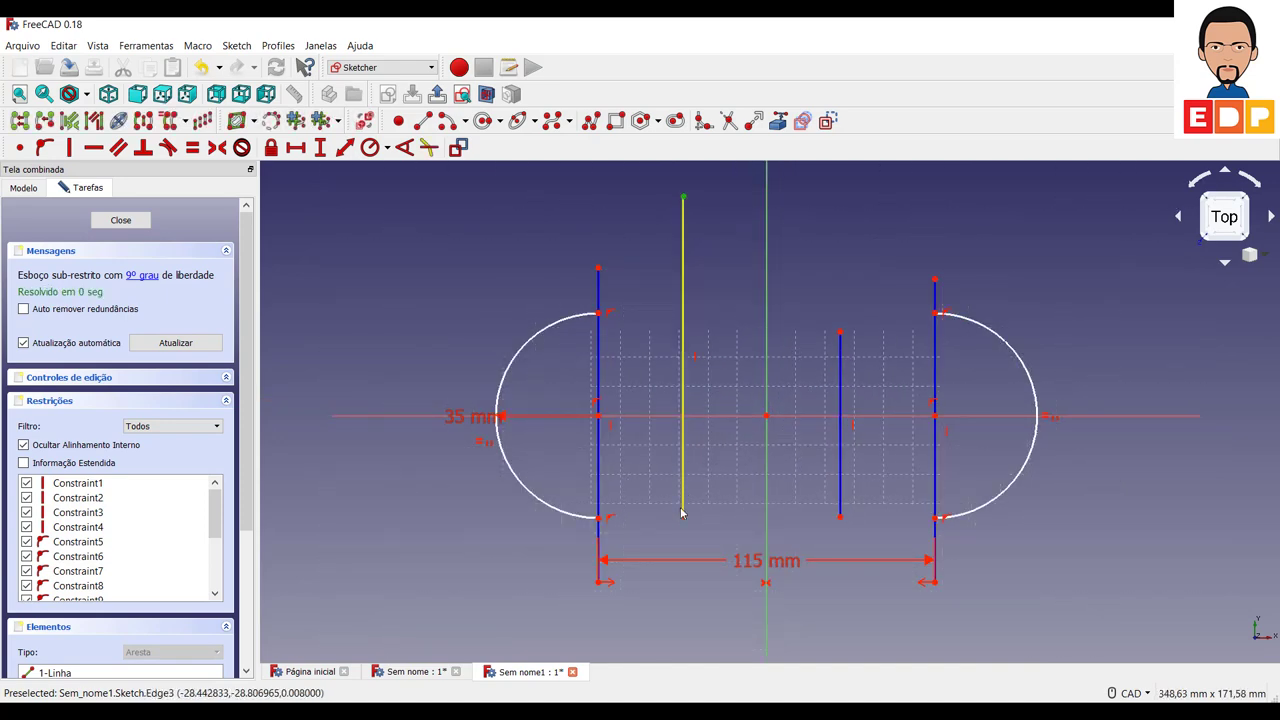
drag(683, 516, 685, 594)
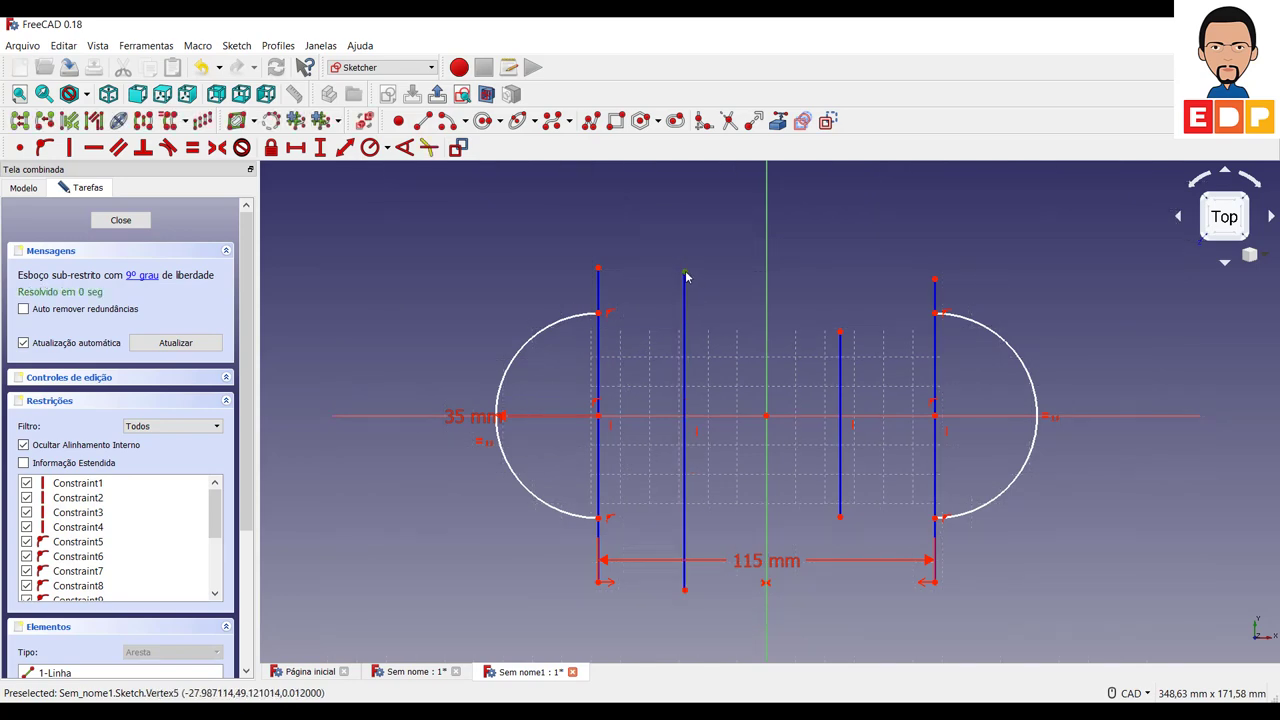
drag(685, 273, 679, 219)
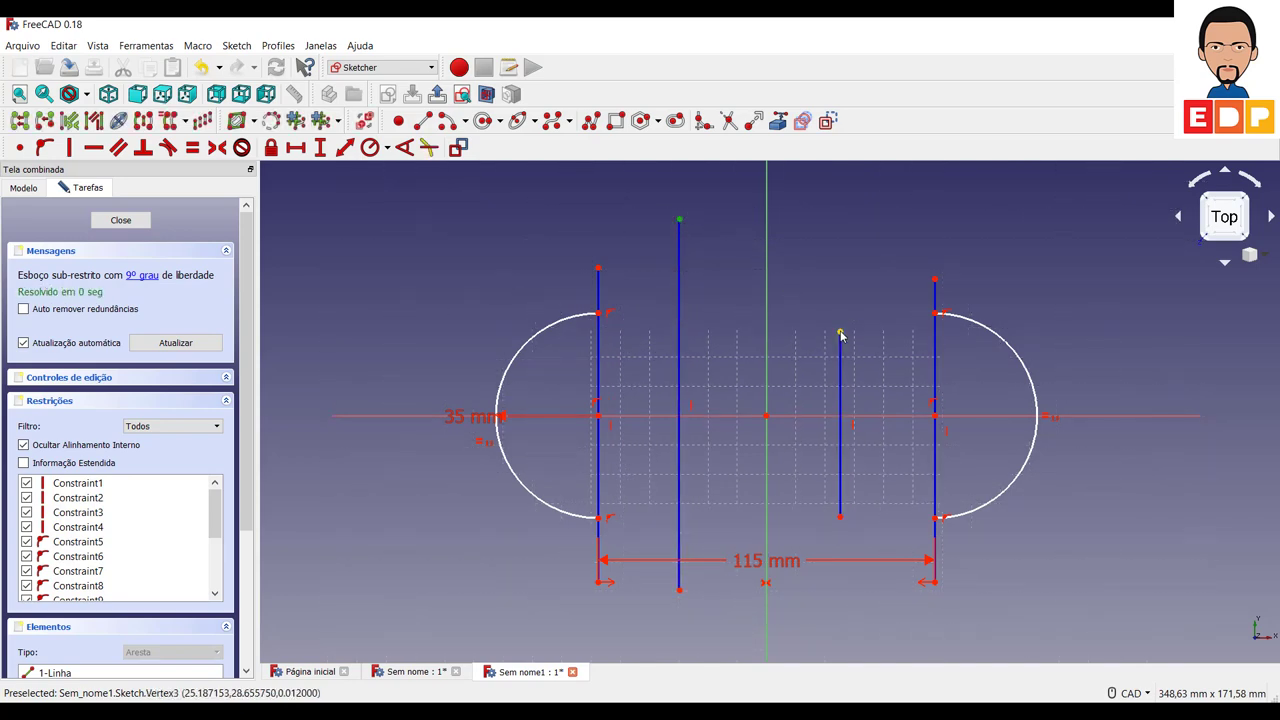
click(845, 292)
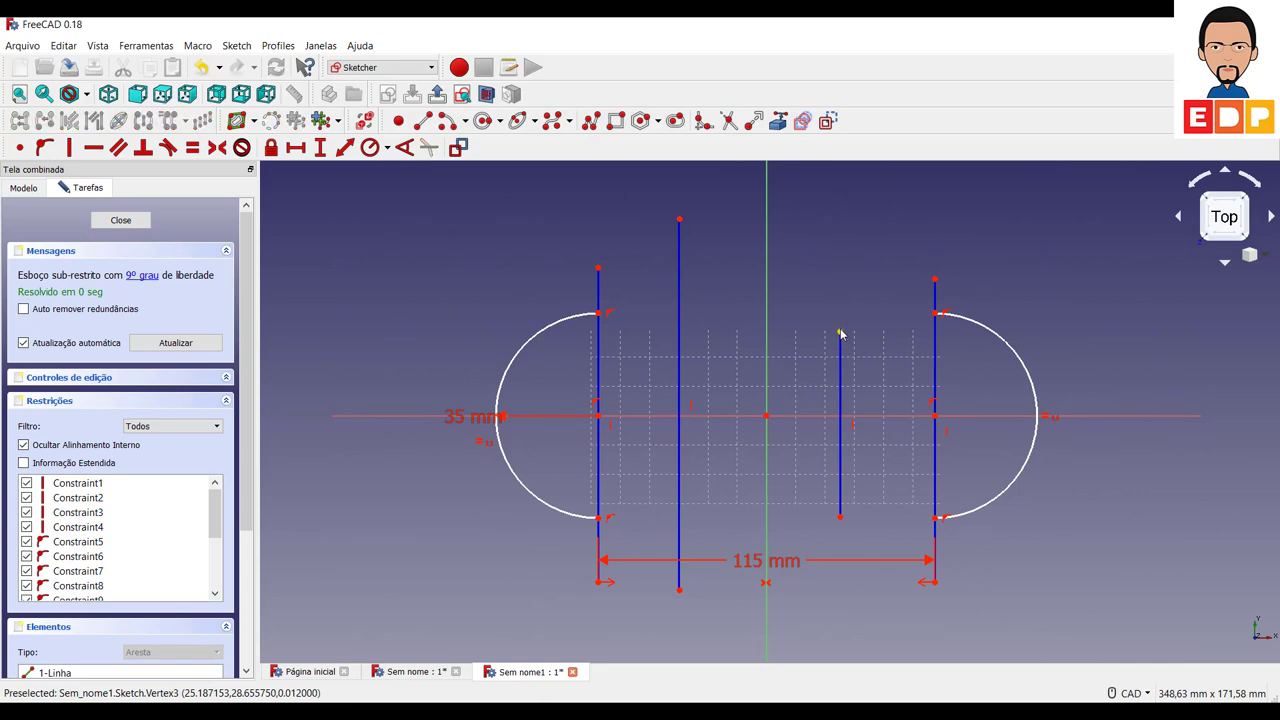
drag(840, 334, 843, 220)
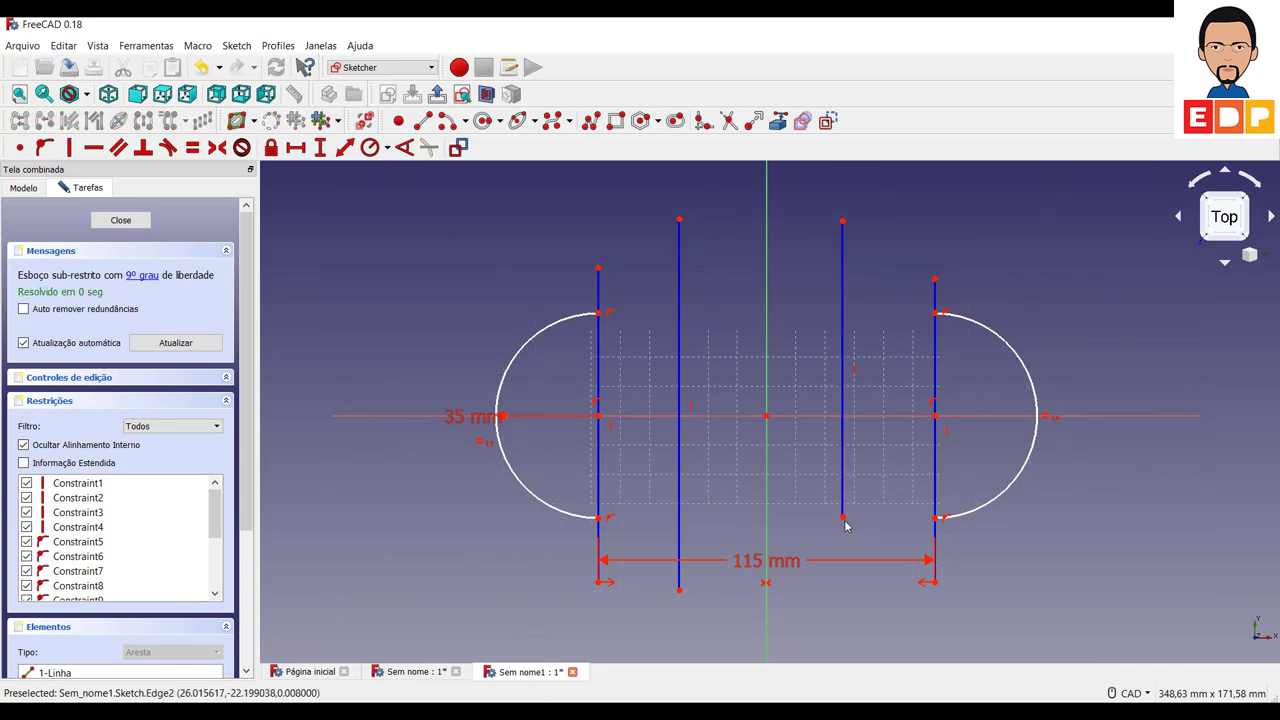
drag(843, 518, 843, 608)
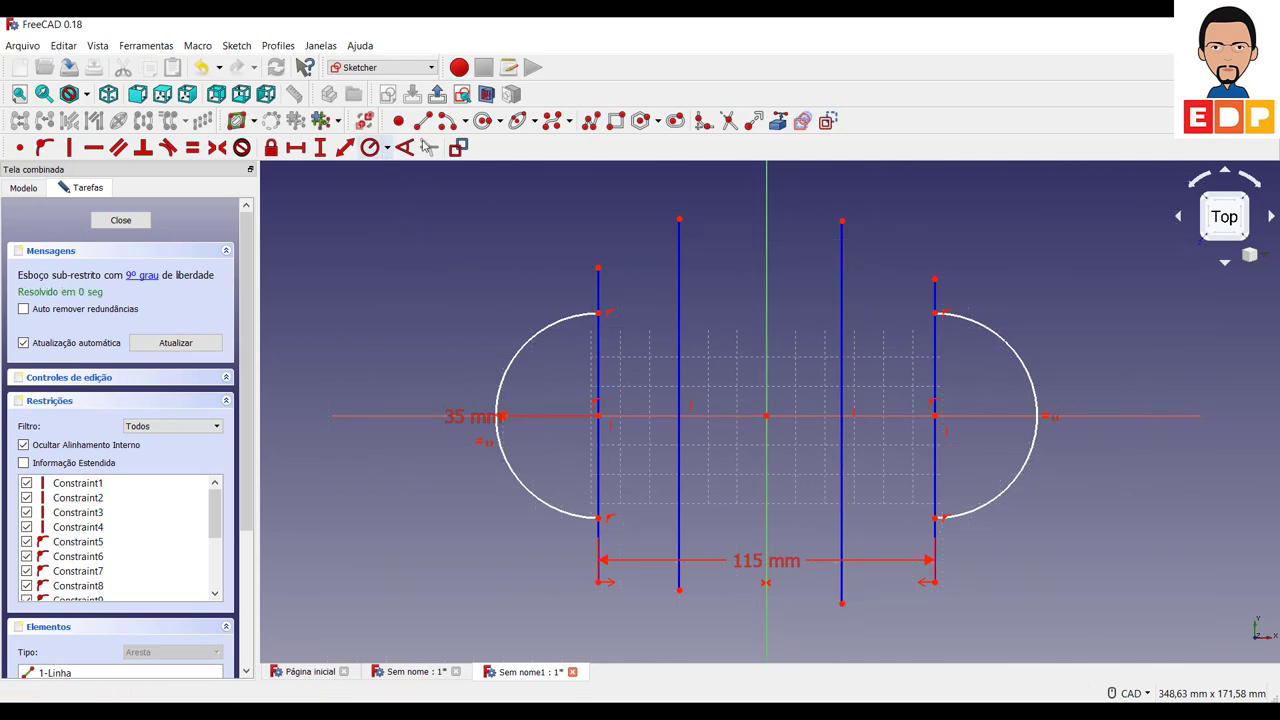
Draw top and bottom arcs centred on the origin, each spanning the two inner lines
click(488, 125)
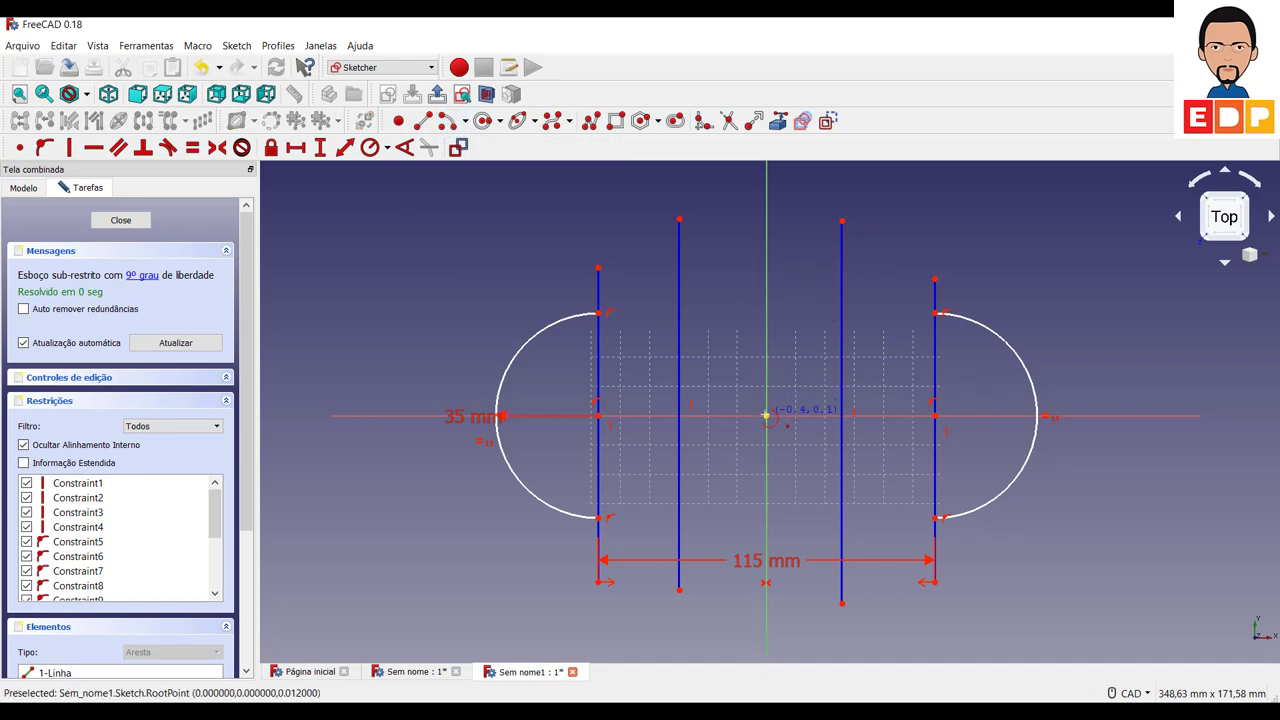
click(766, 416)
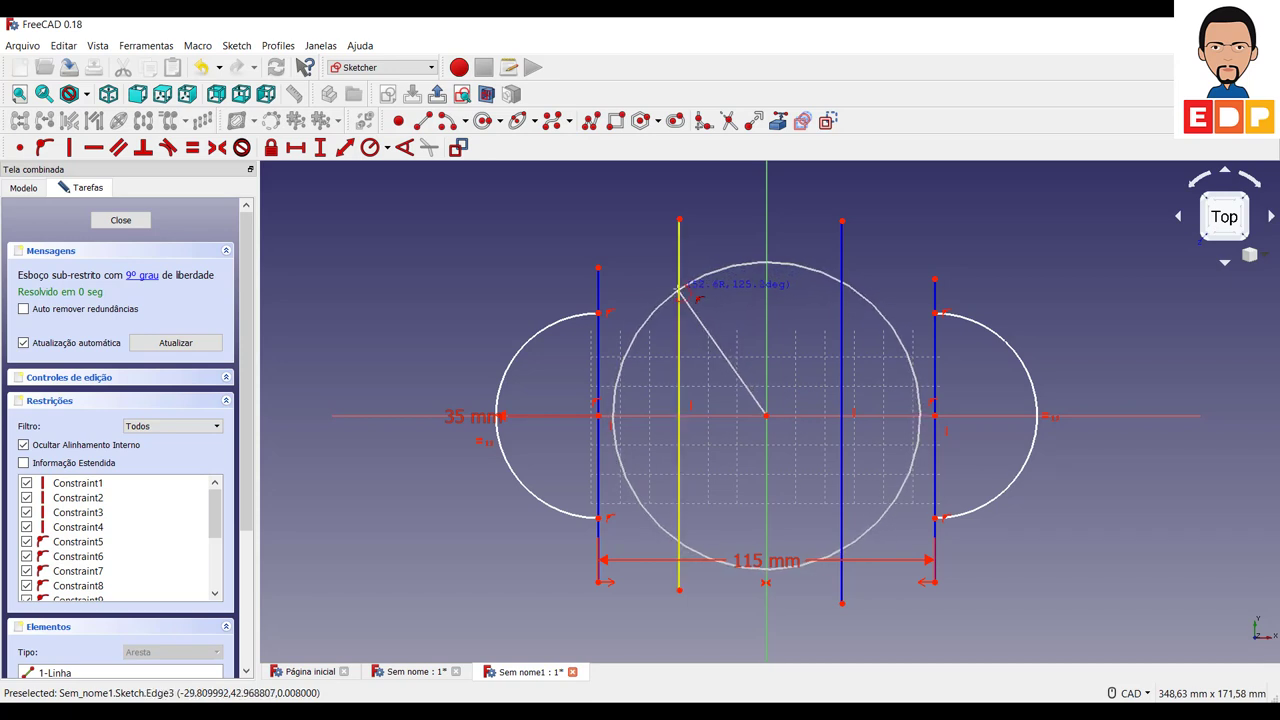
click(680, 289)
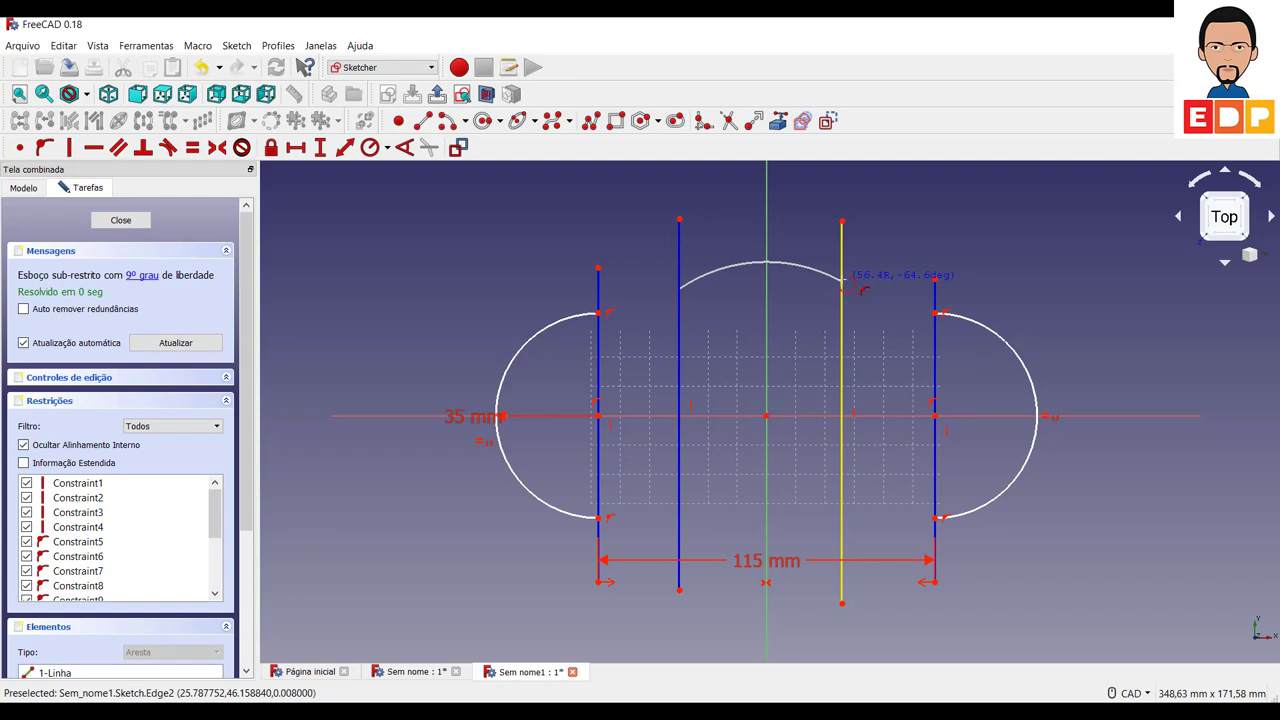
click(842, 284)
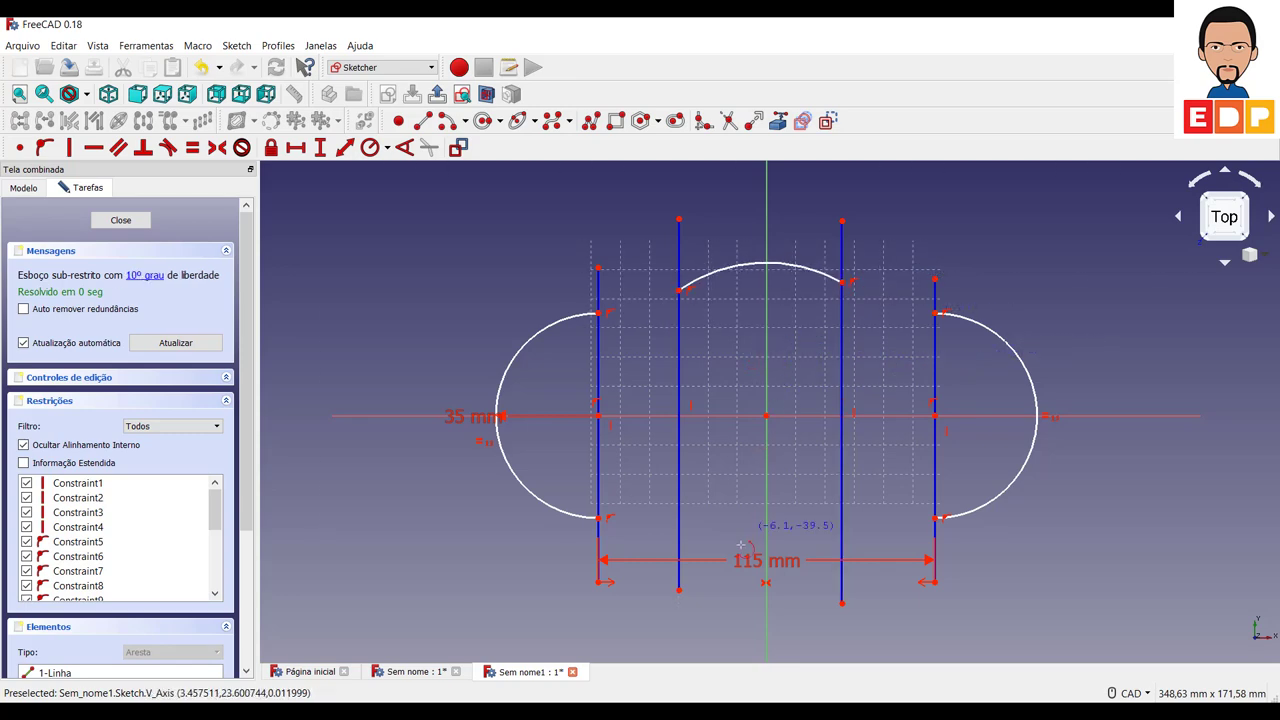
click(766, 417)
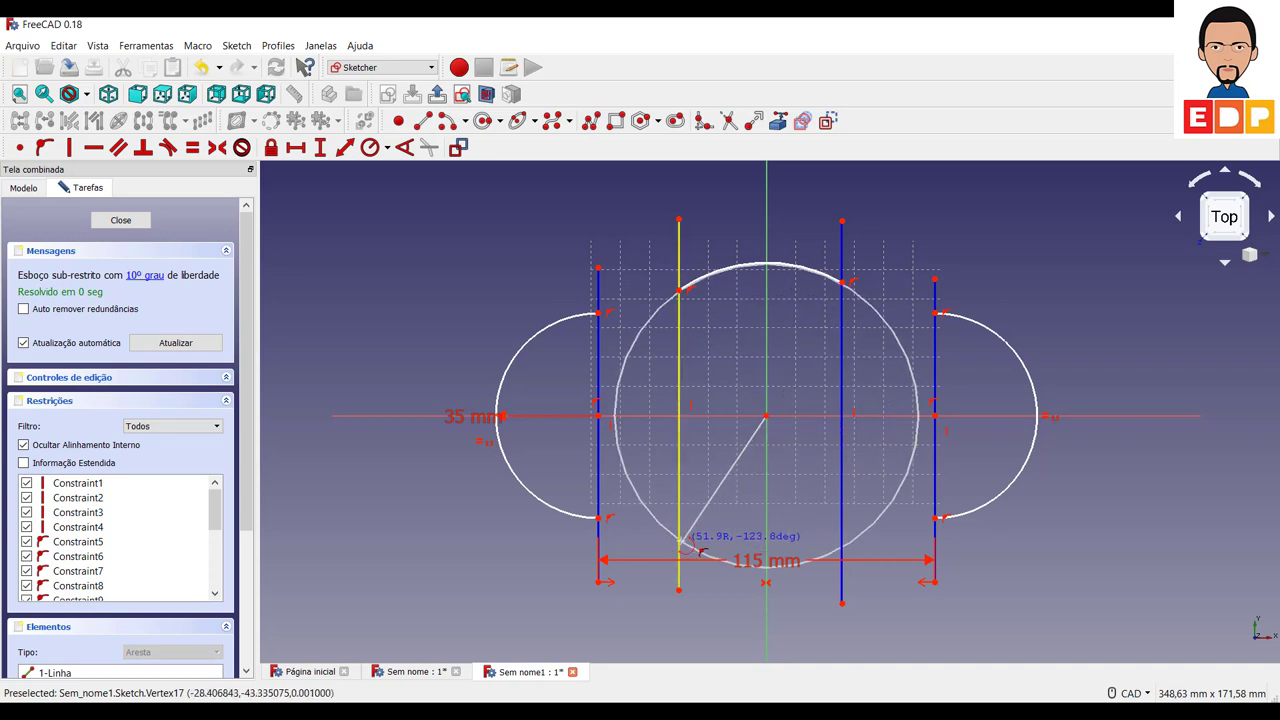
click(681, 543)
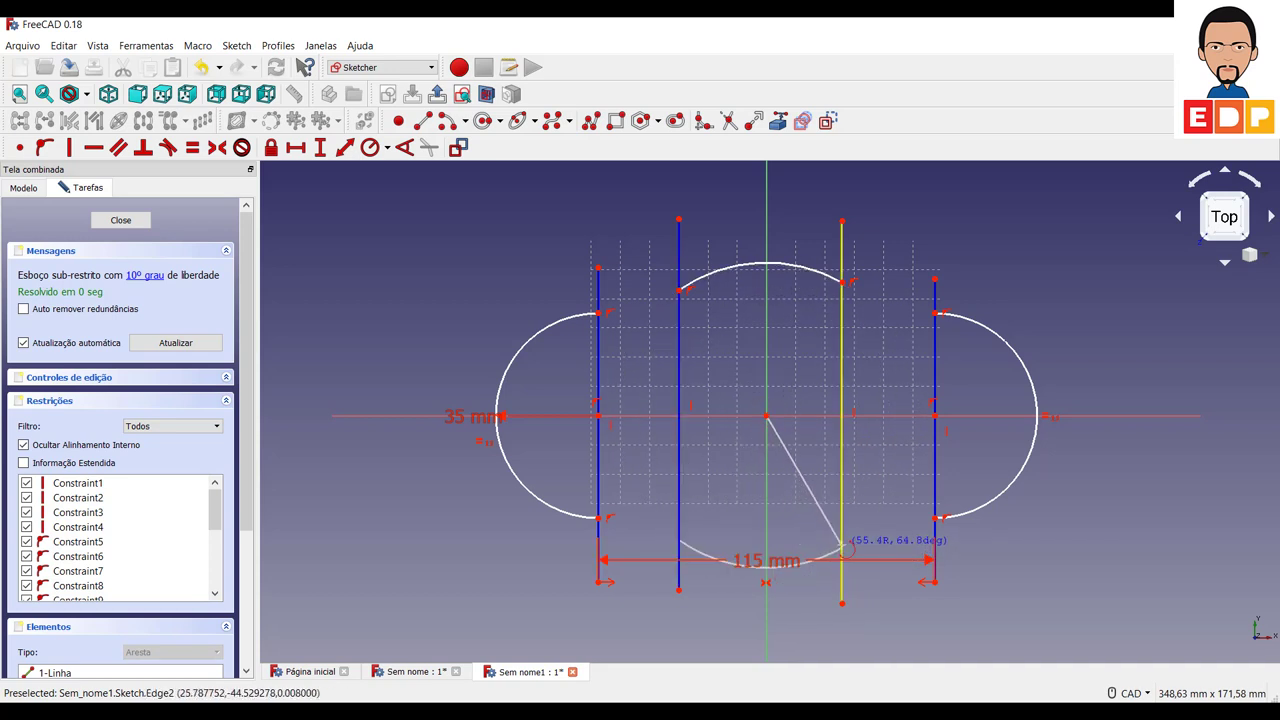
click(845, 548)
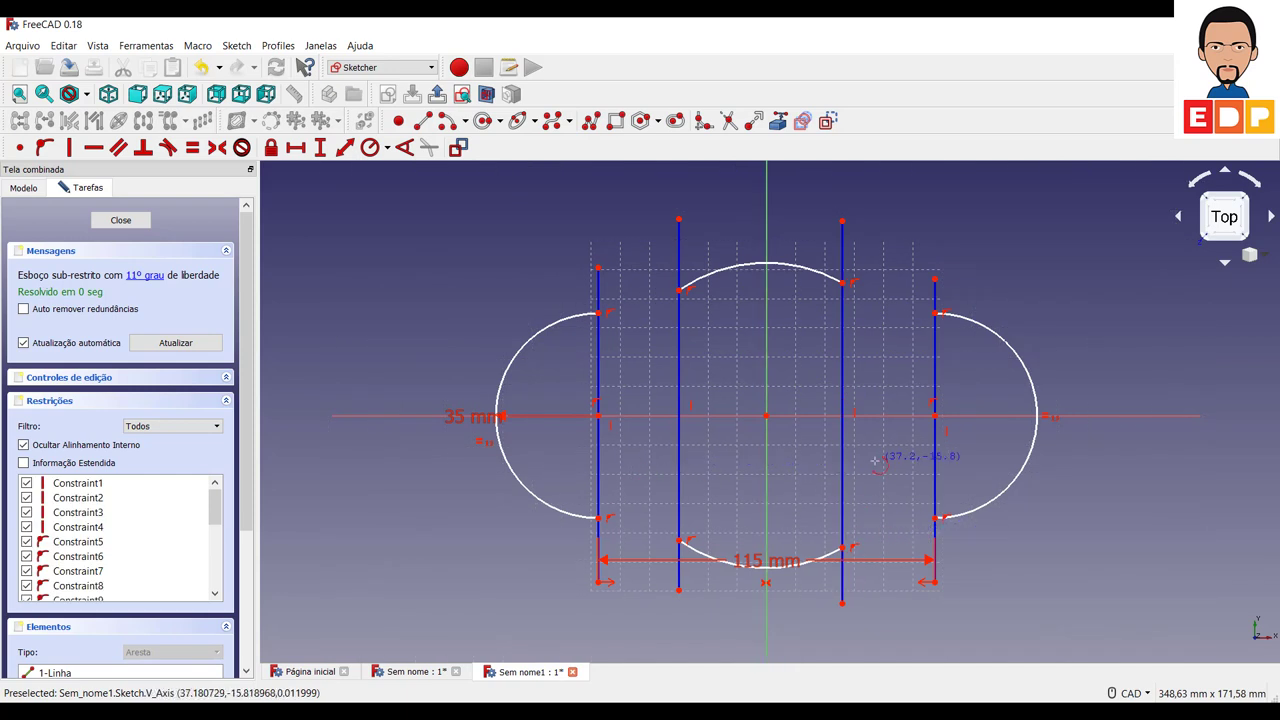
Constrain the top and bottom central arcs to be equal
click(826, 276)
click(803, 563)
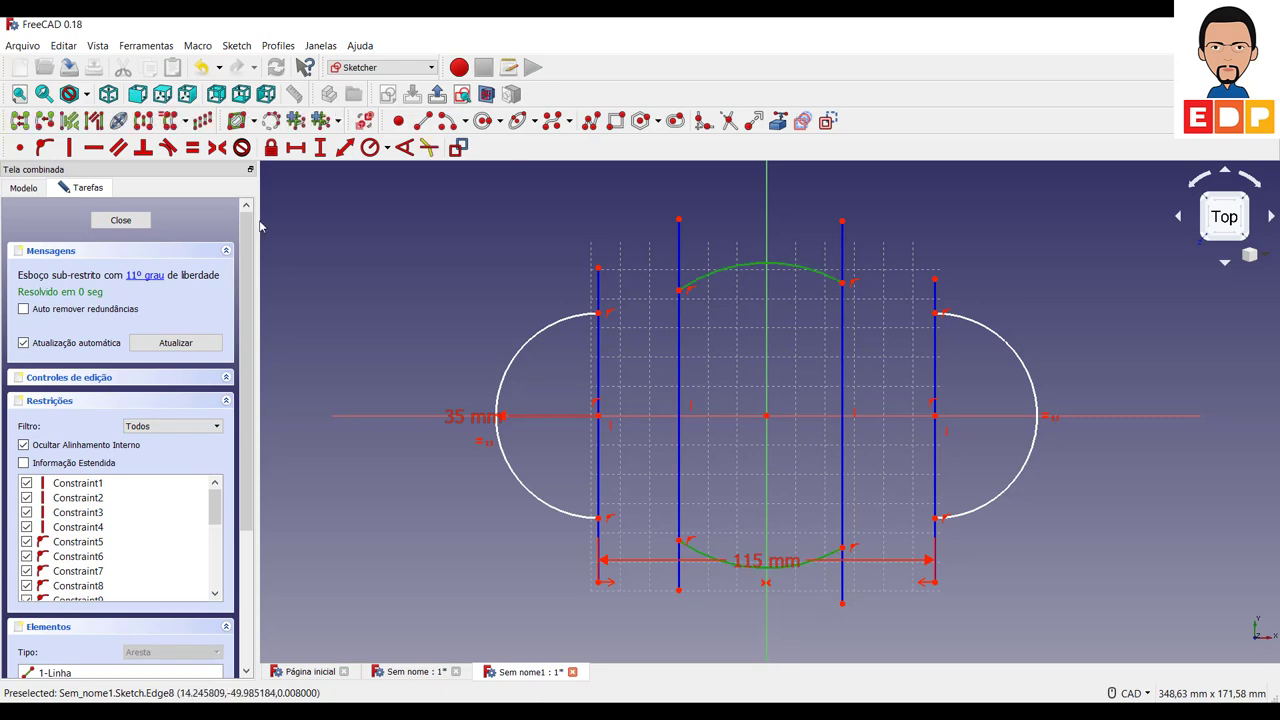
click(192, 148)
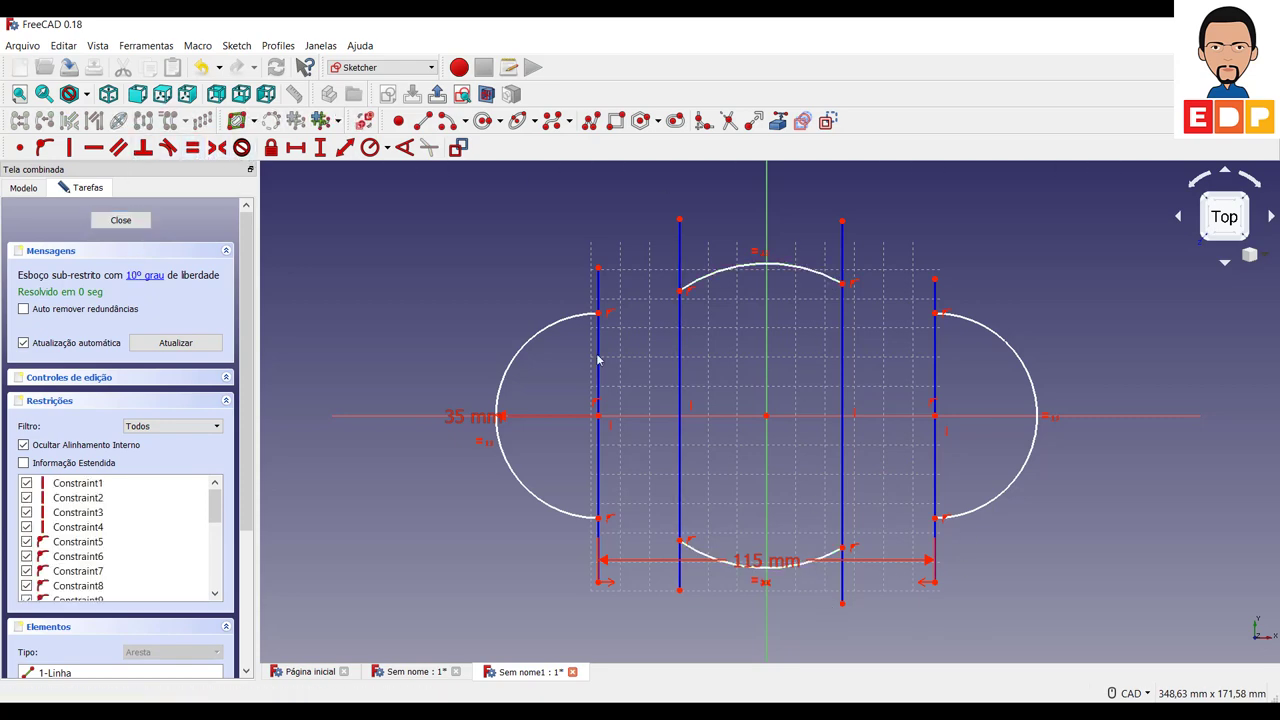
Give the top arc a 50 mm radius constraint
click(812, 276)
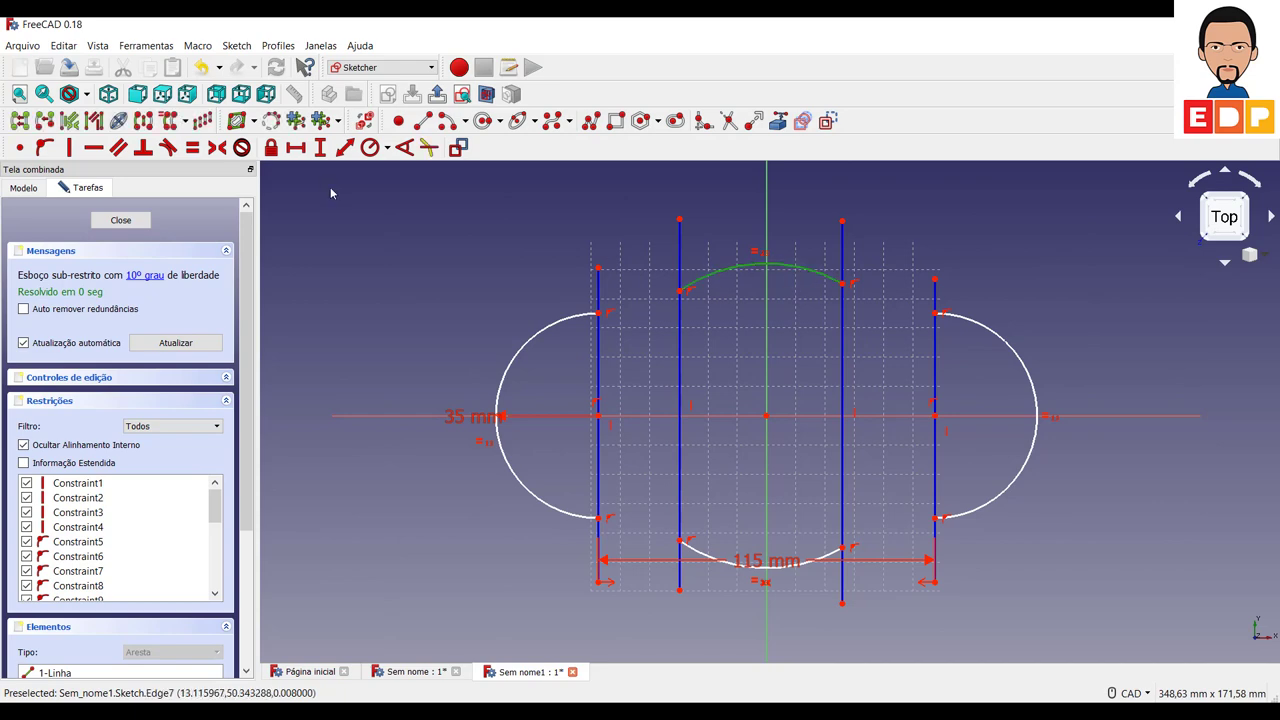
click(370, 147)
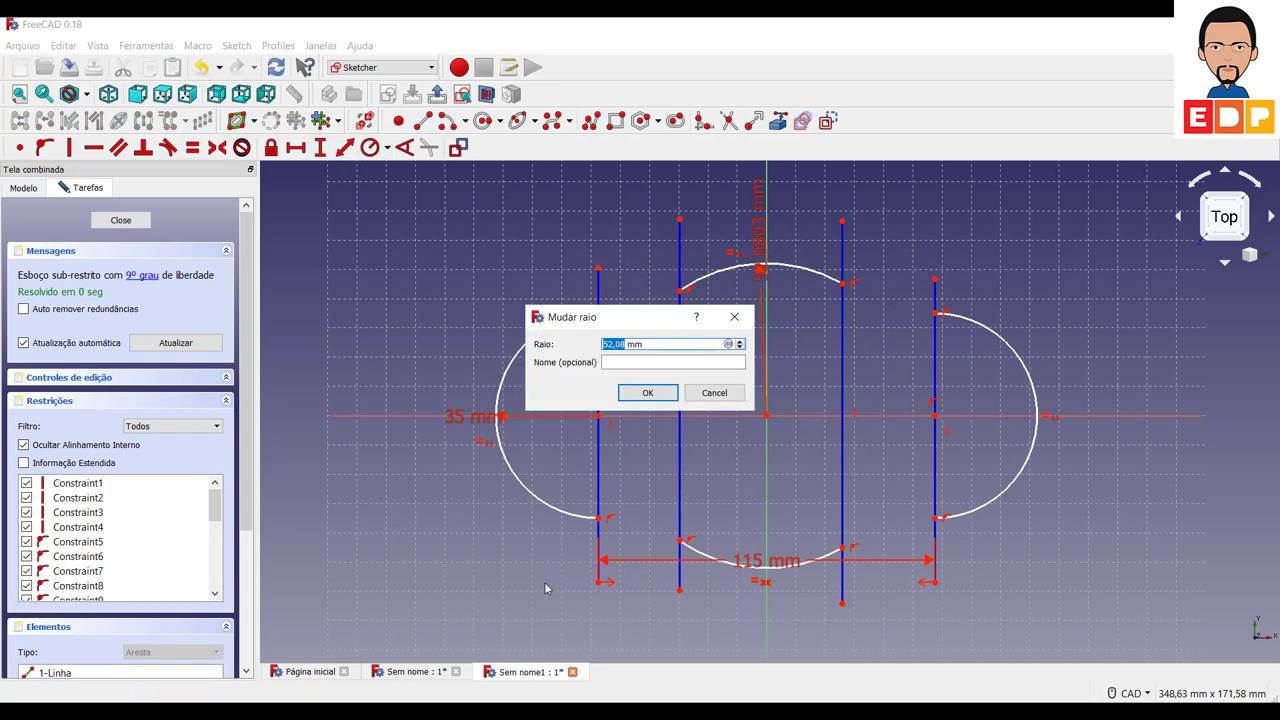
key(Return)
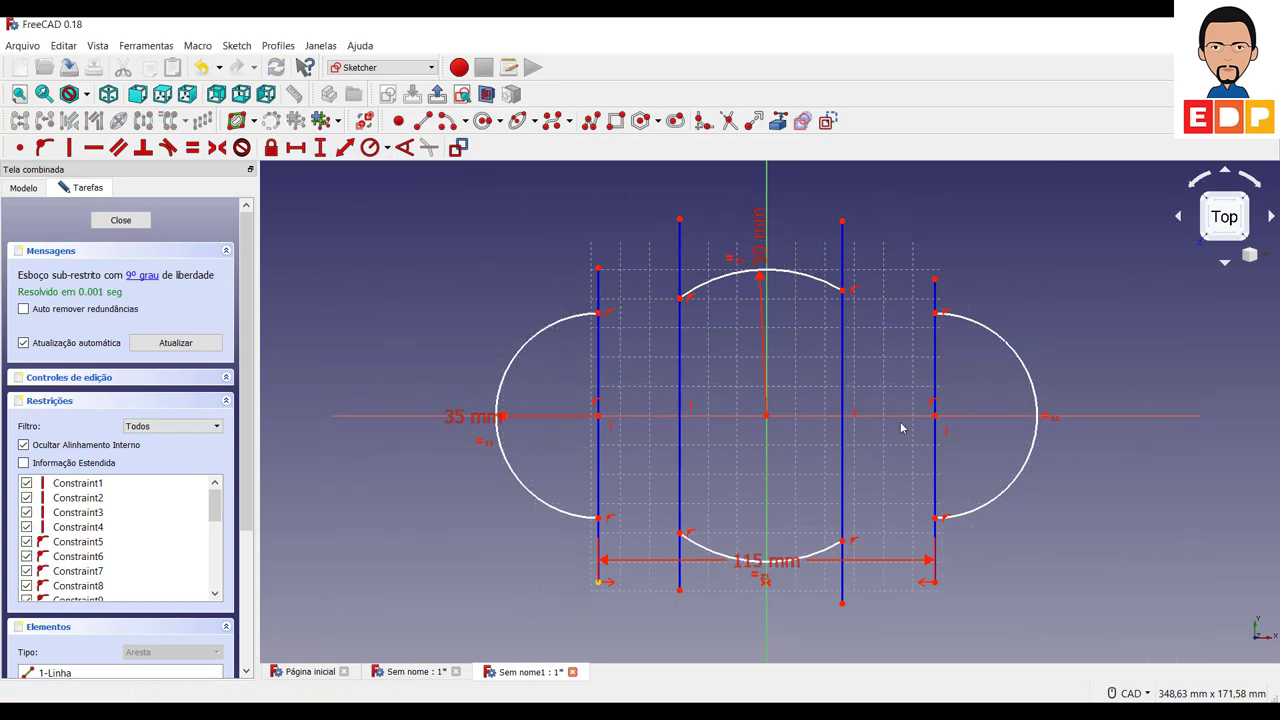
drag(843, 292, 838, 317)
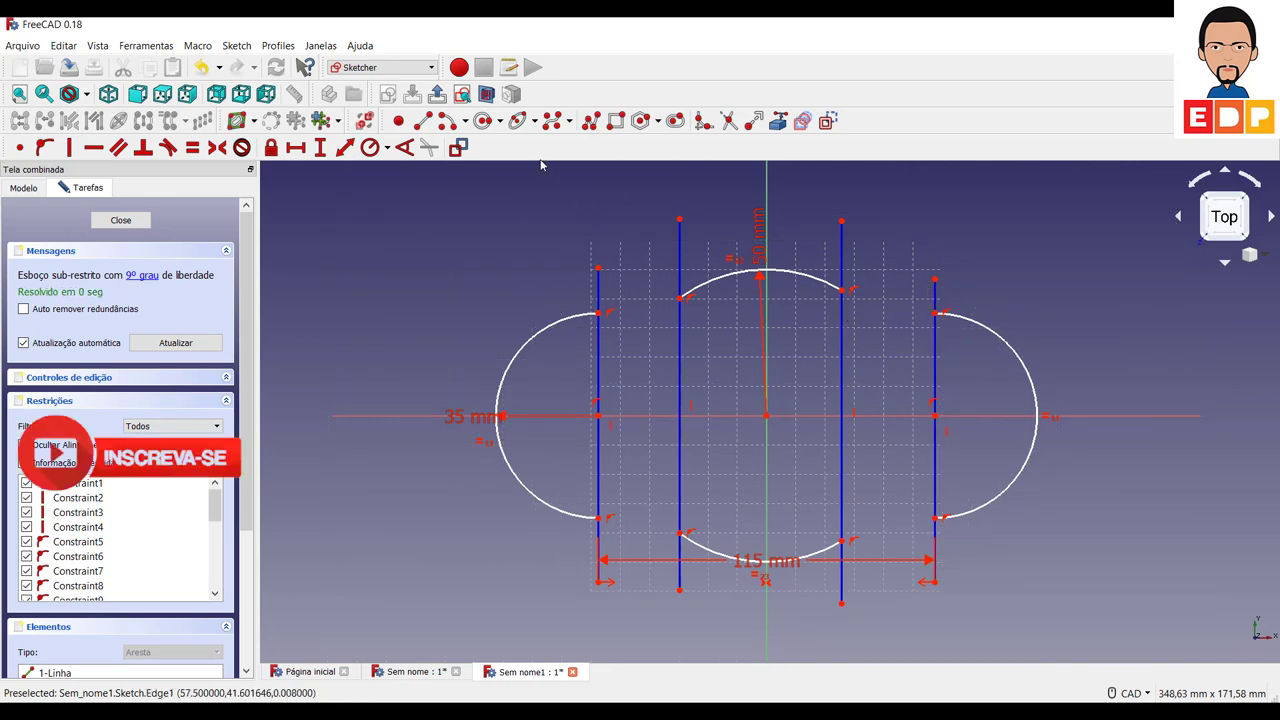
Draw the upper-right and lower-right concave arcs with the three-point arc tool
click(465, 121)
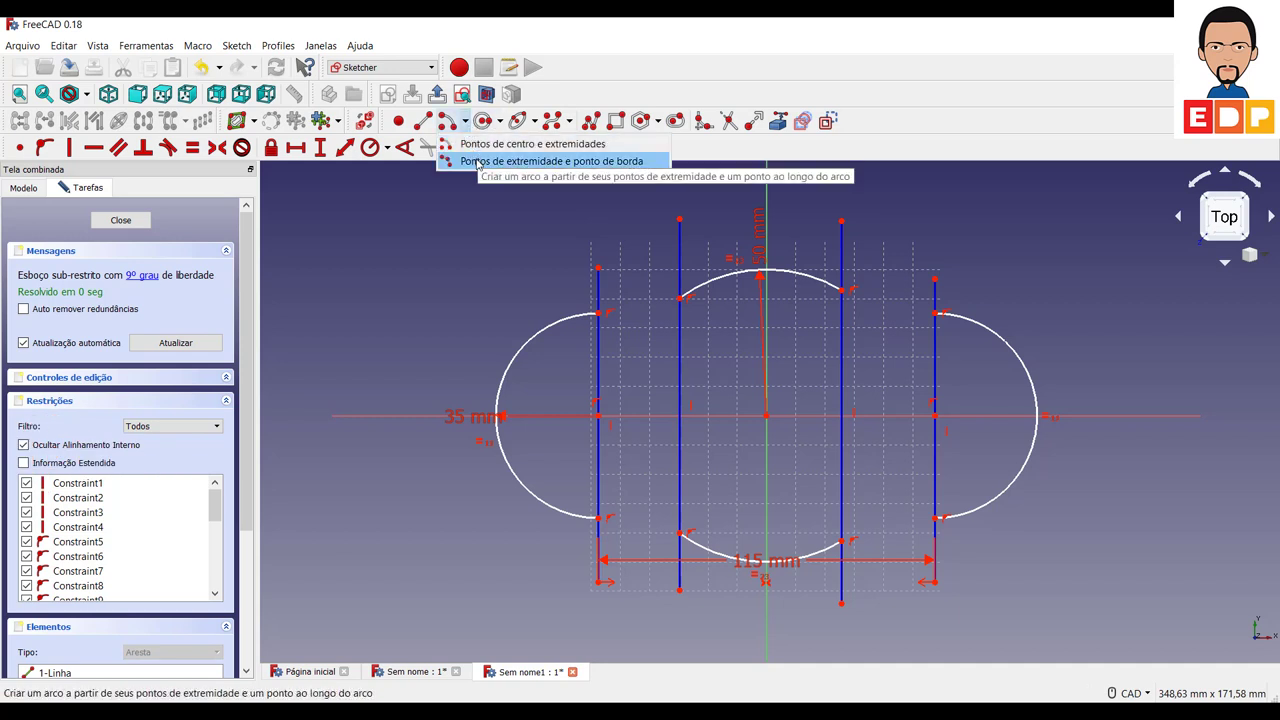
click(478, 163)
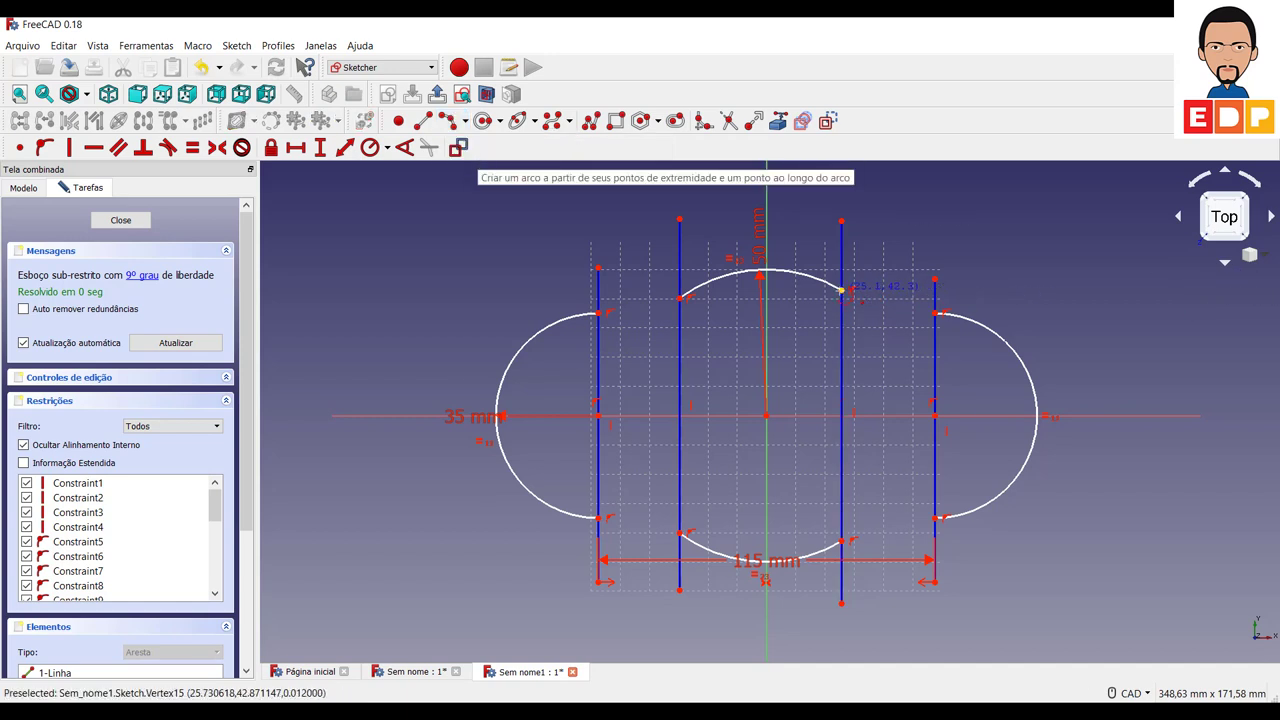
click(842, 290)
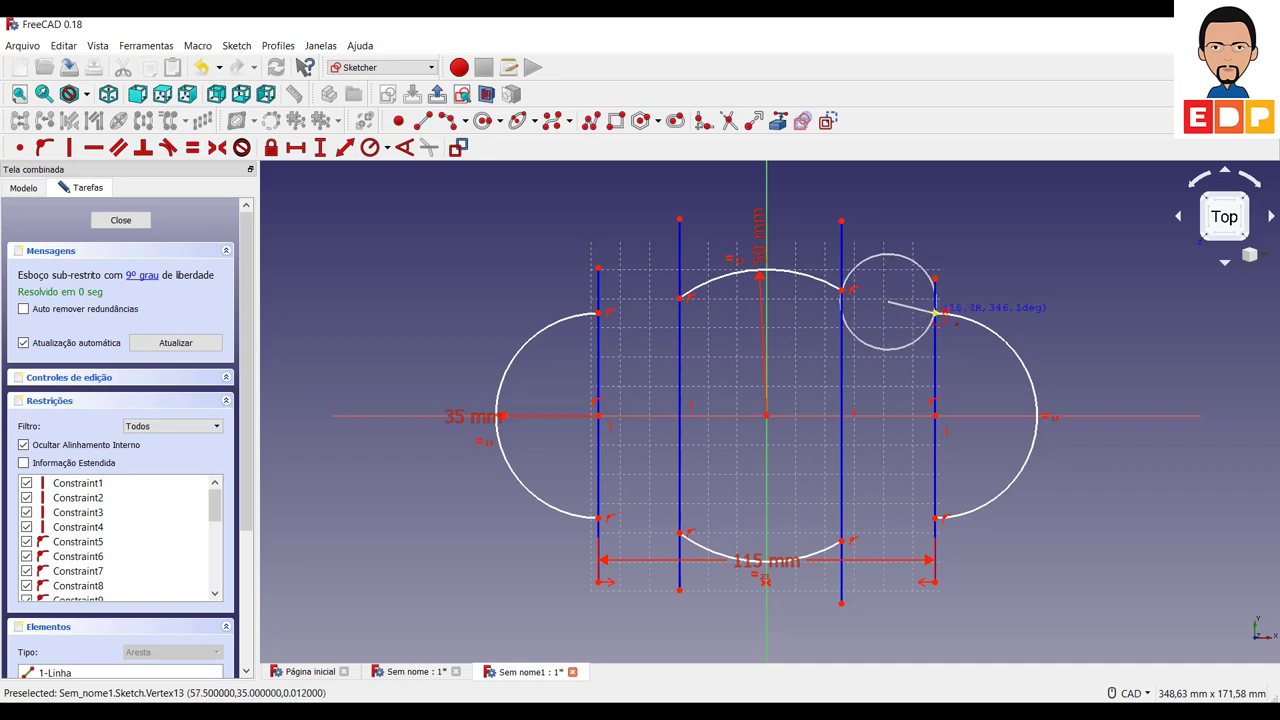
click(936, 313)
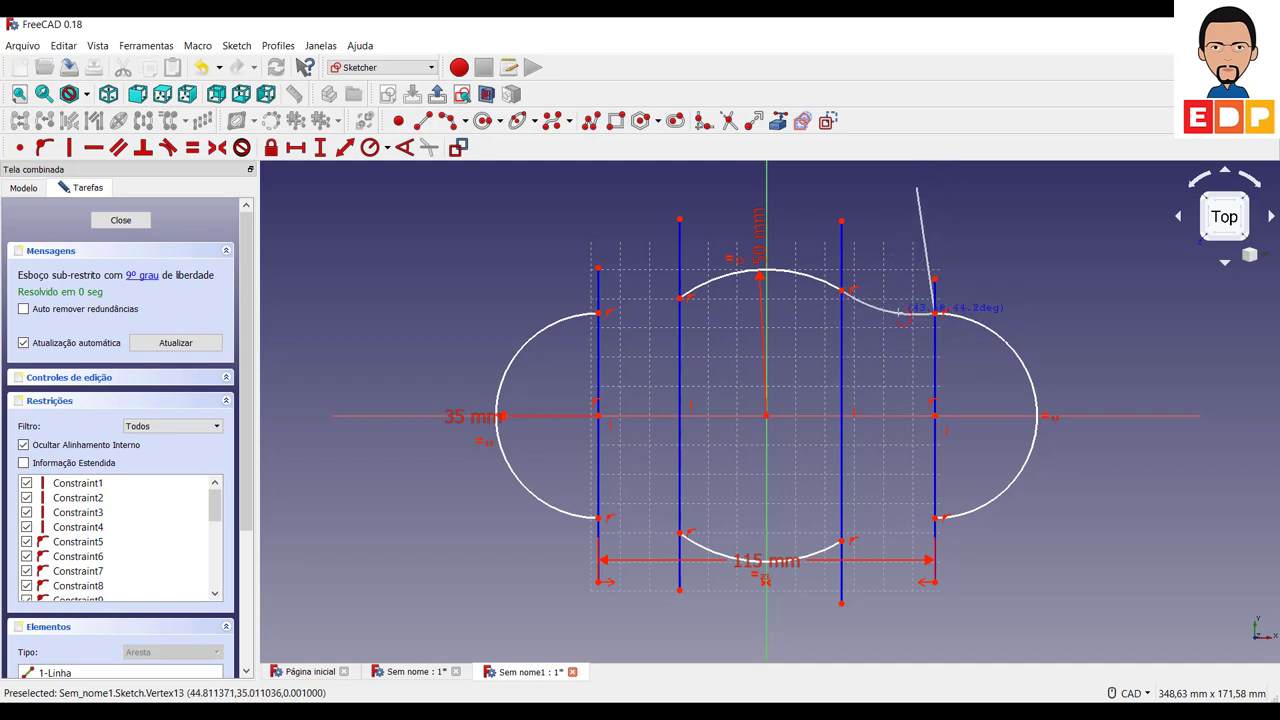
click(903, 315)
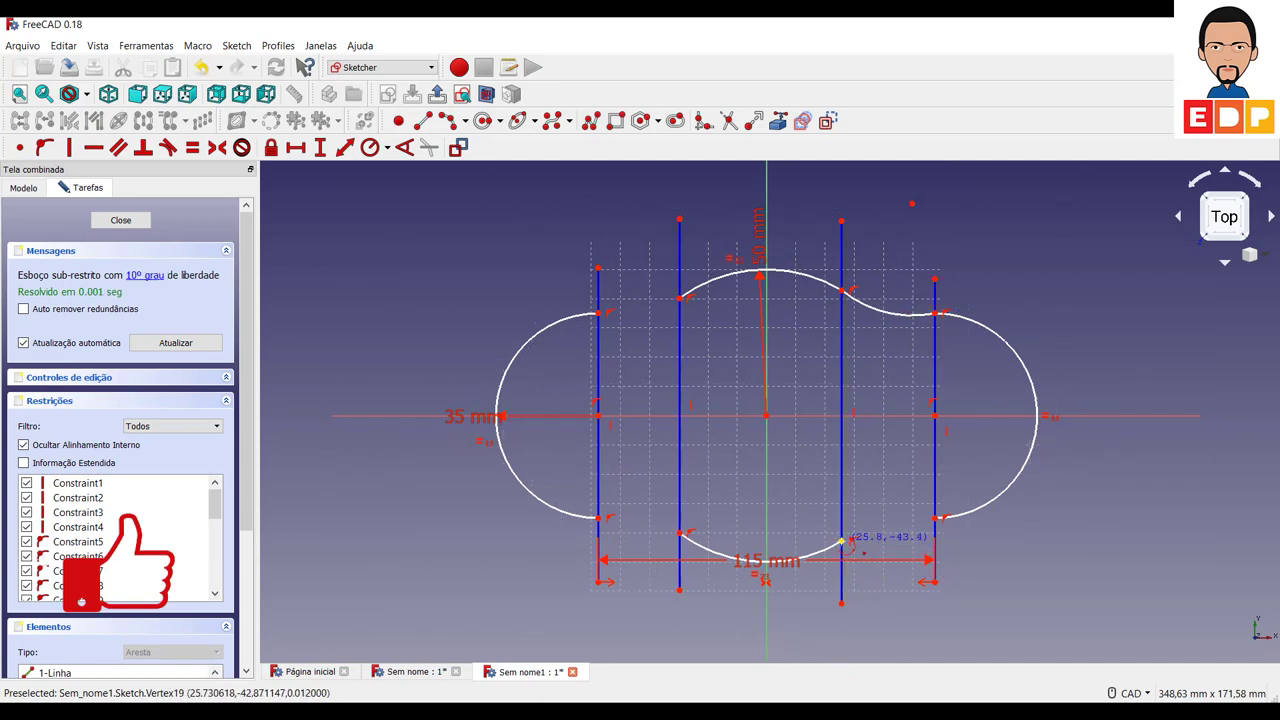
click(880, 540)
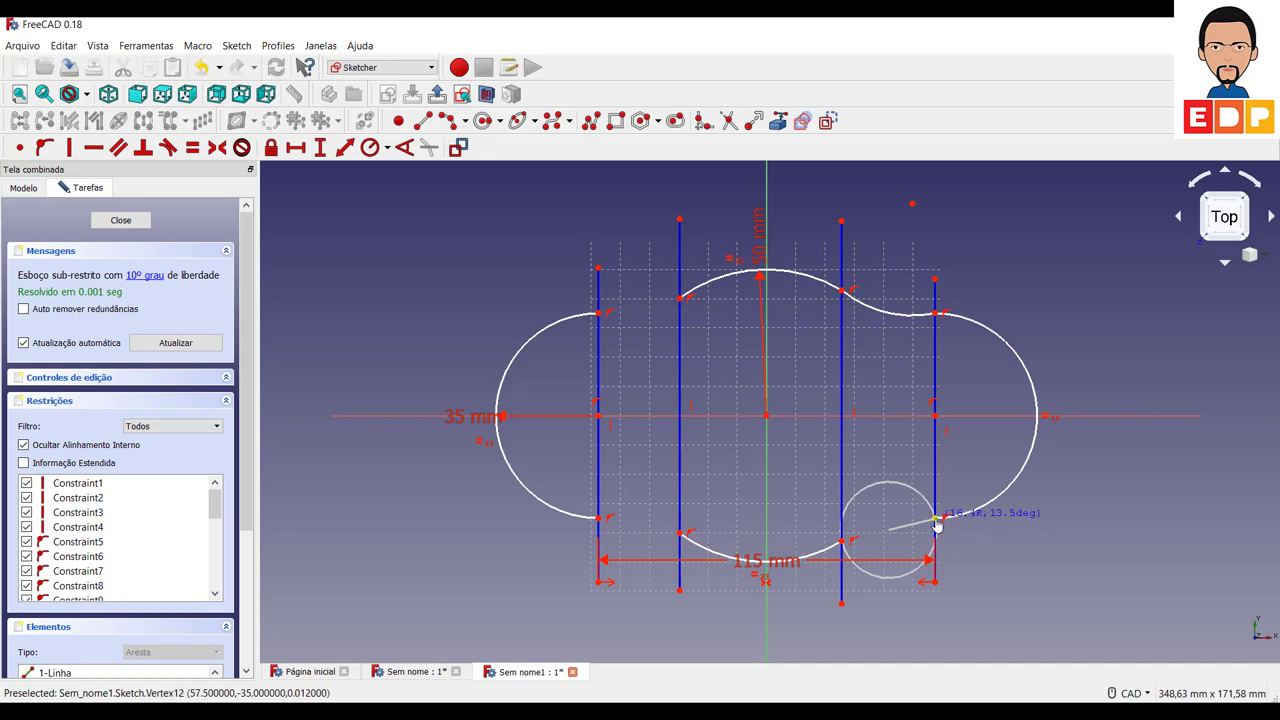
click(935, 519)
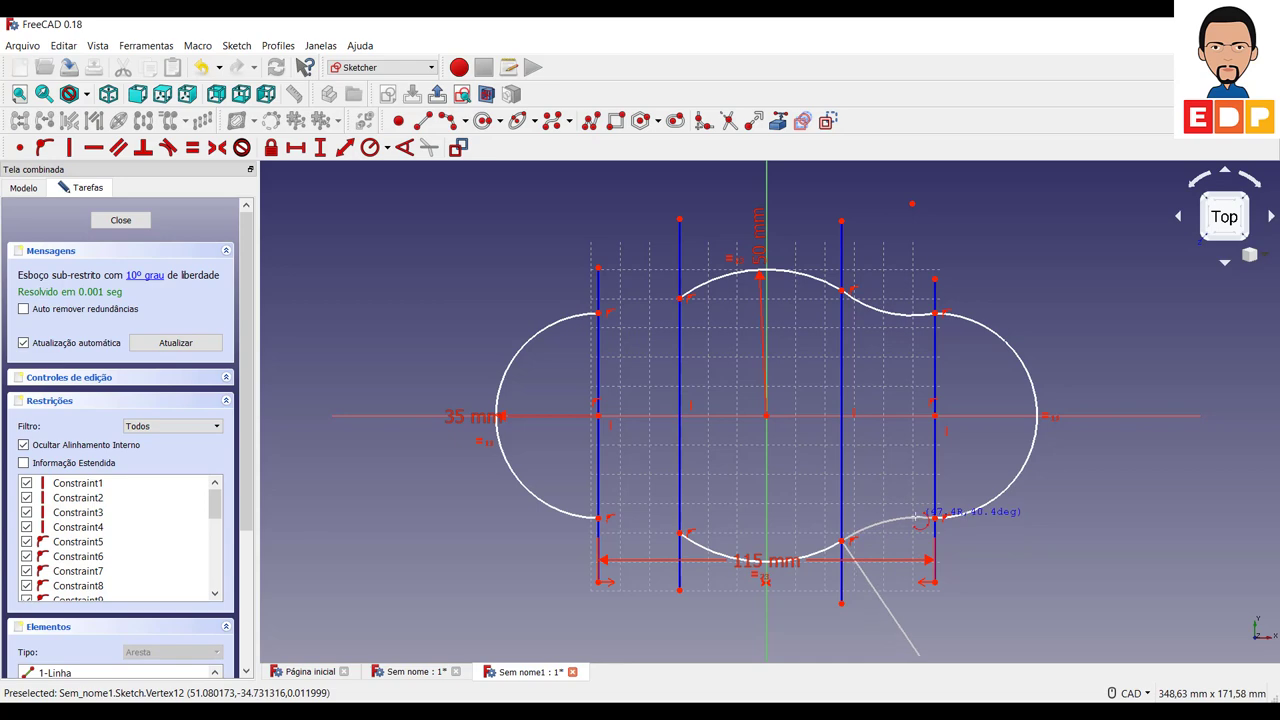
click(918, 519)
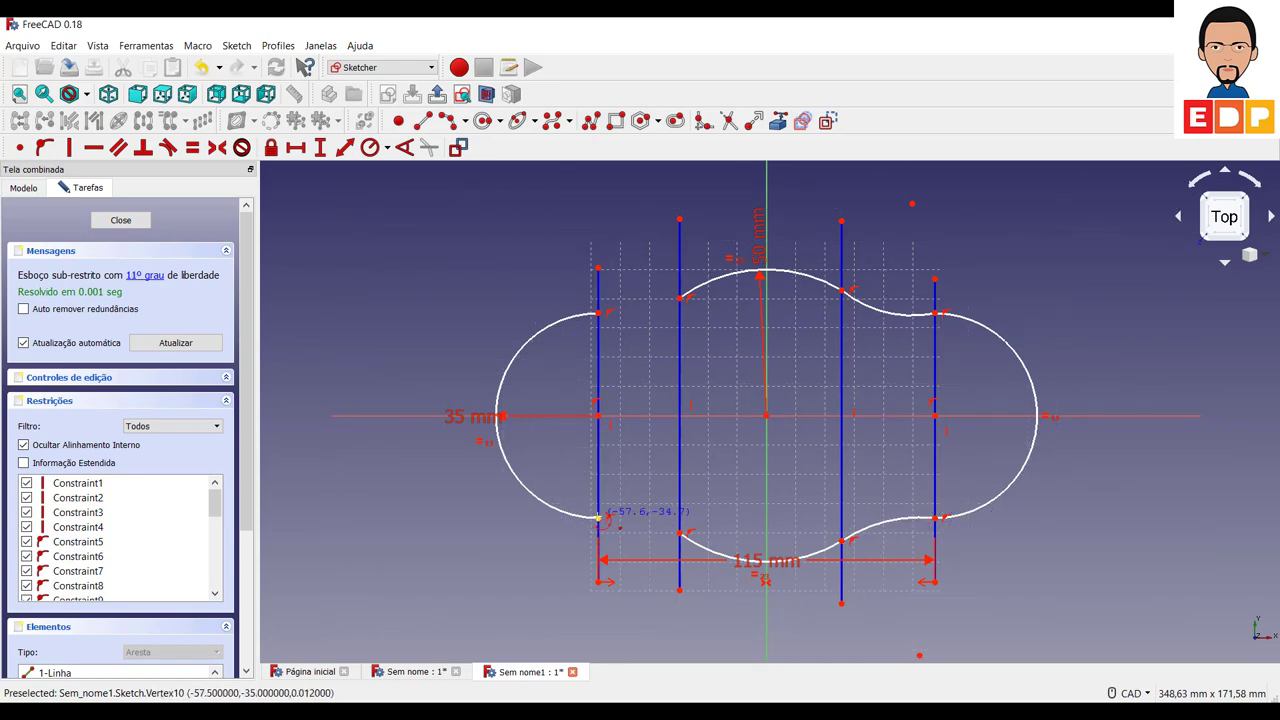
Draw the lower-left and upper-left concave arcs joining the end arcs to the centre
click(597, 518)
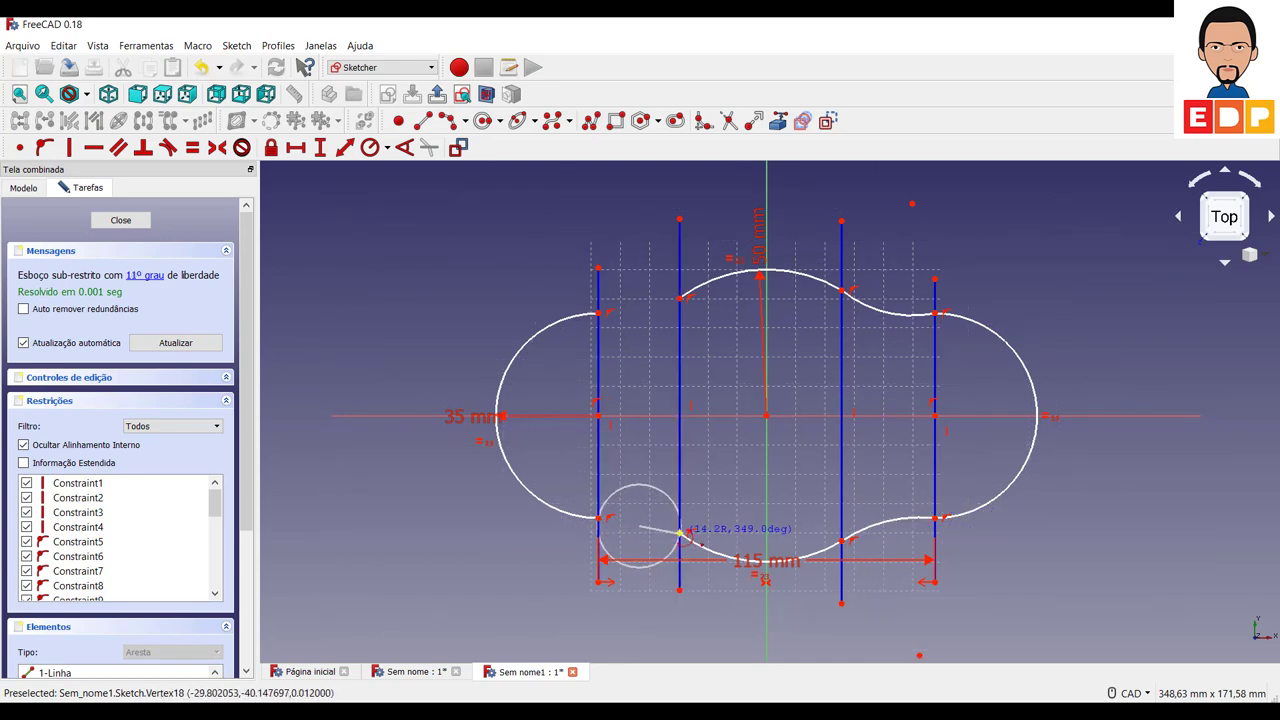
click(681, 534)
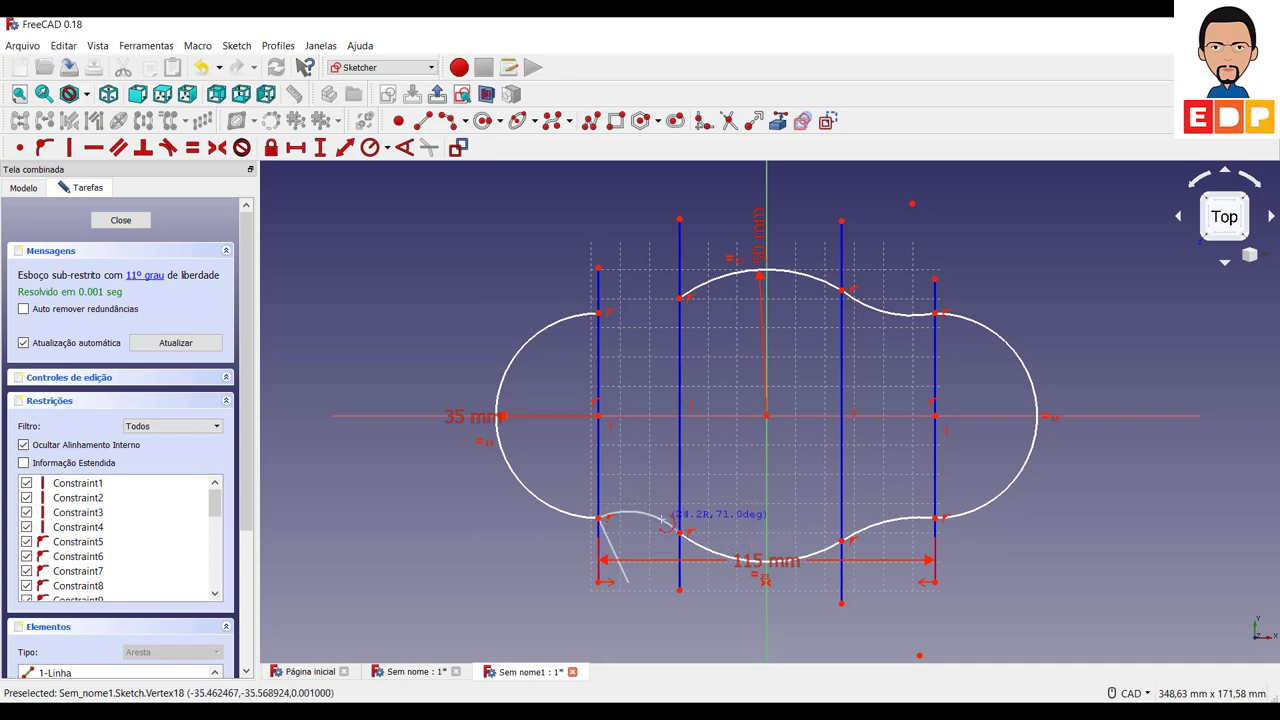
click(662, 524)
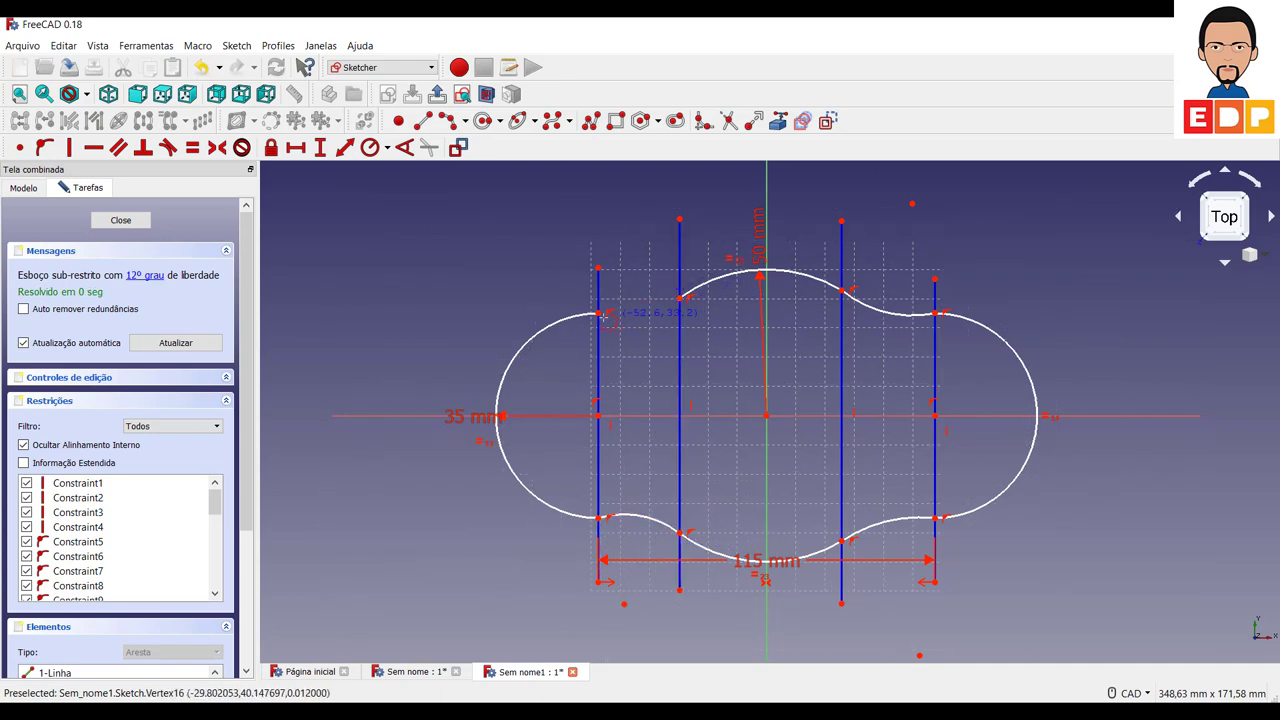
click(598, 313)
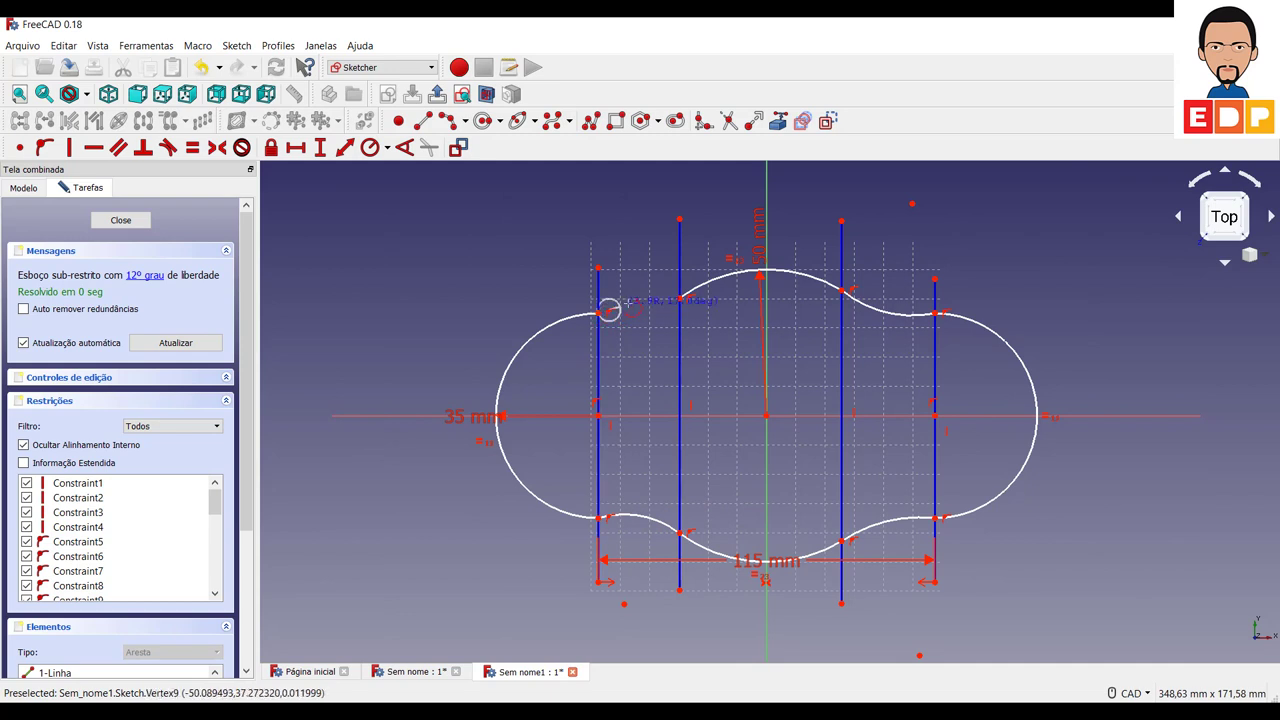
click(680, 298)
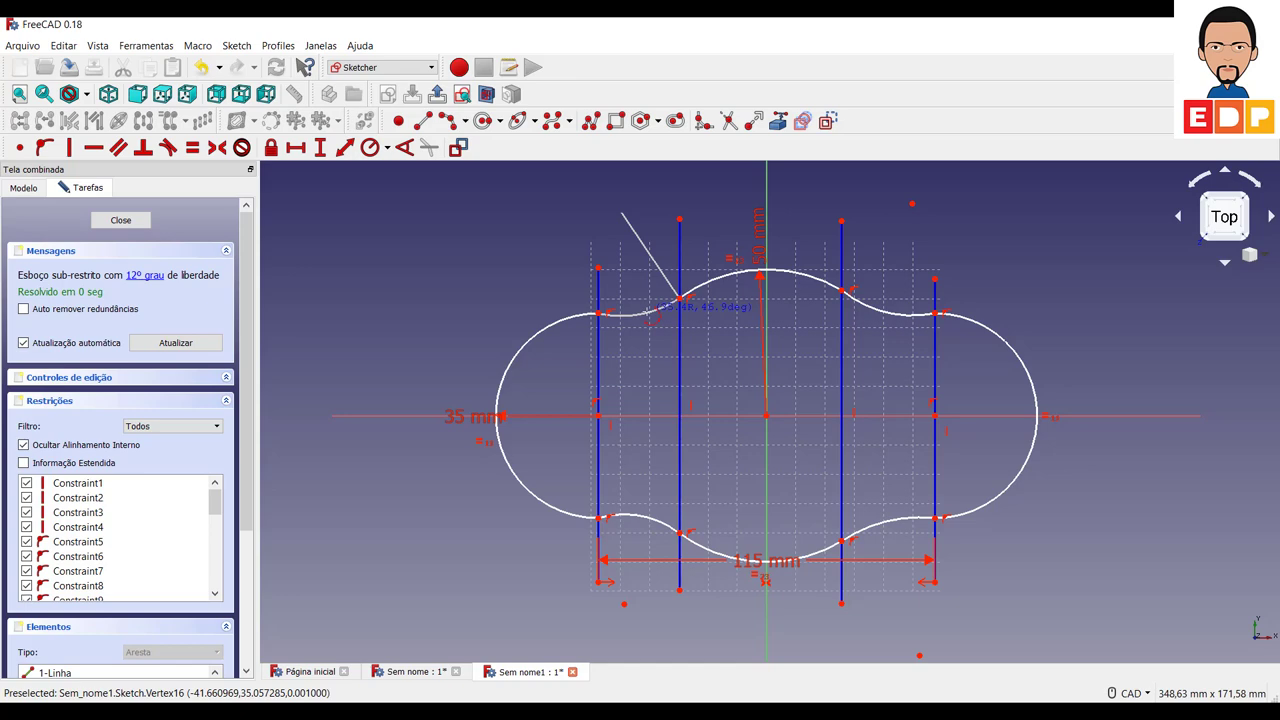
click(650, 316)
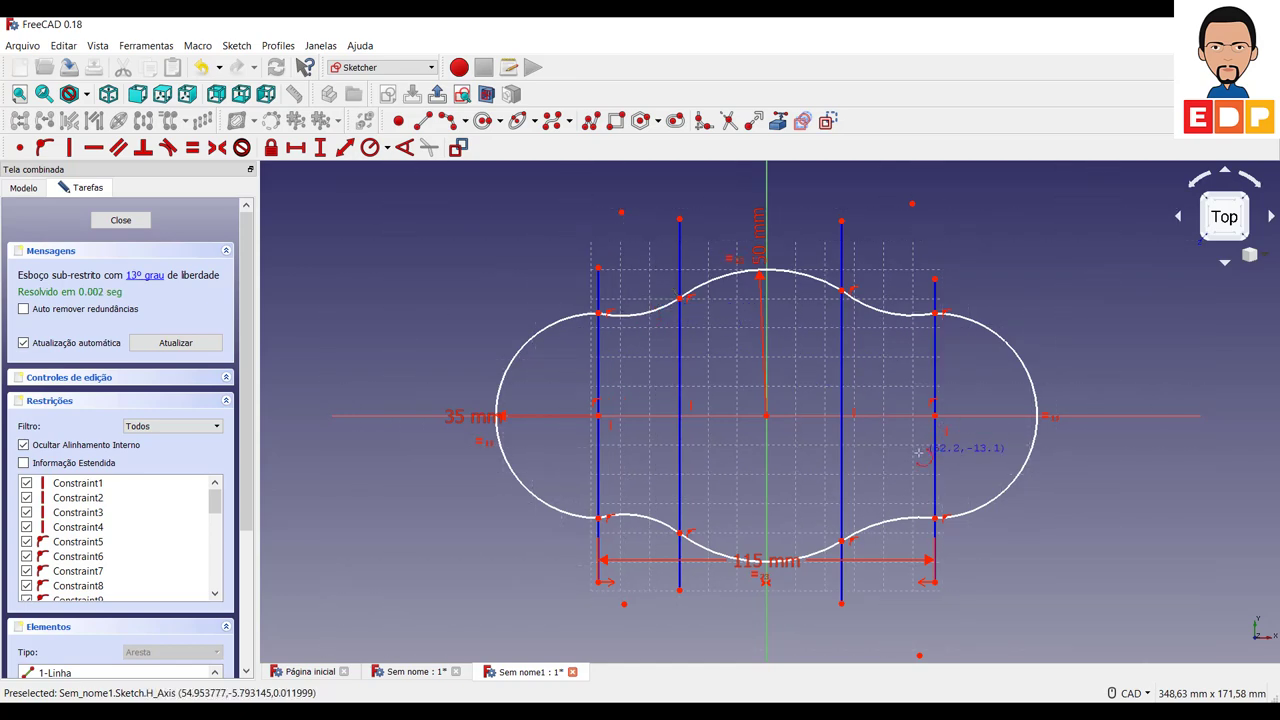
Constrain all four small concave connecting arcs equal to one another
key(Escape)
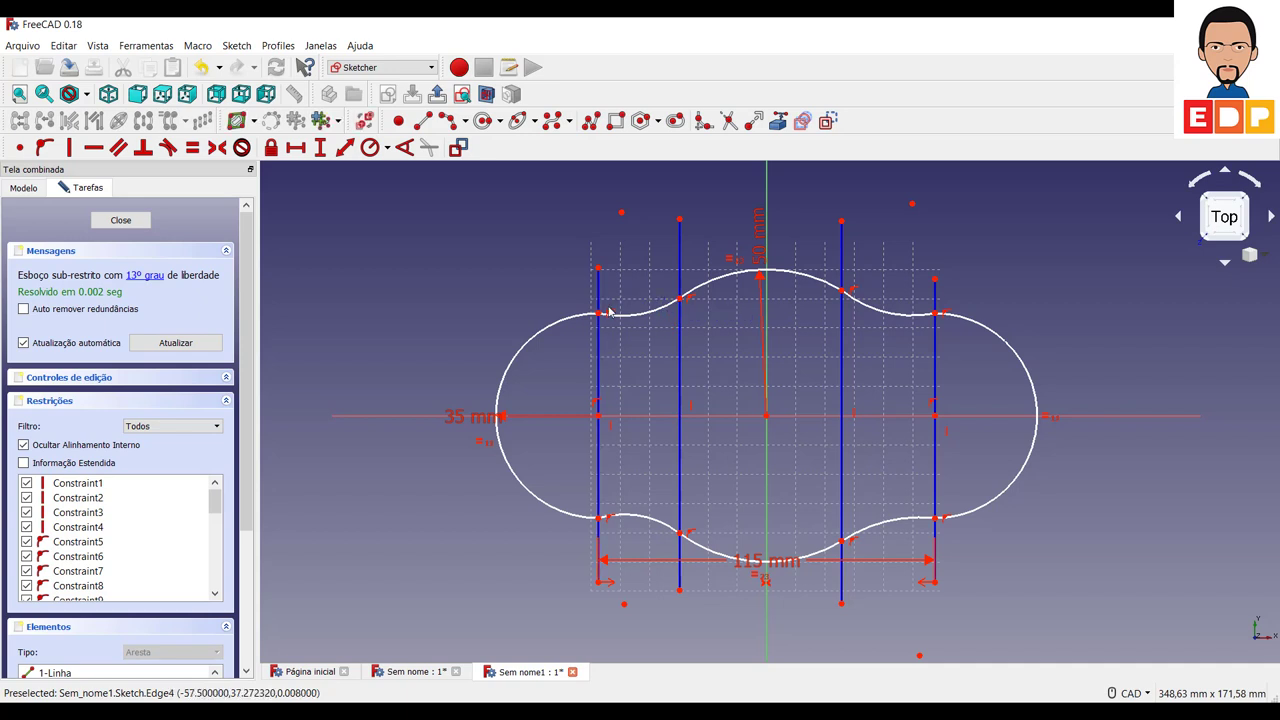
click(630, 317)
click(885, 314)
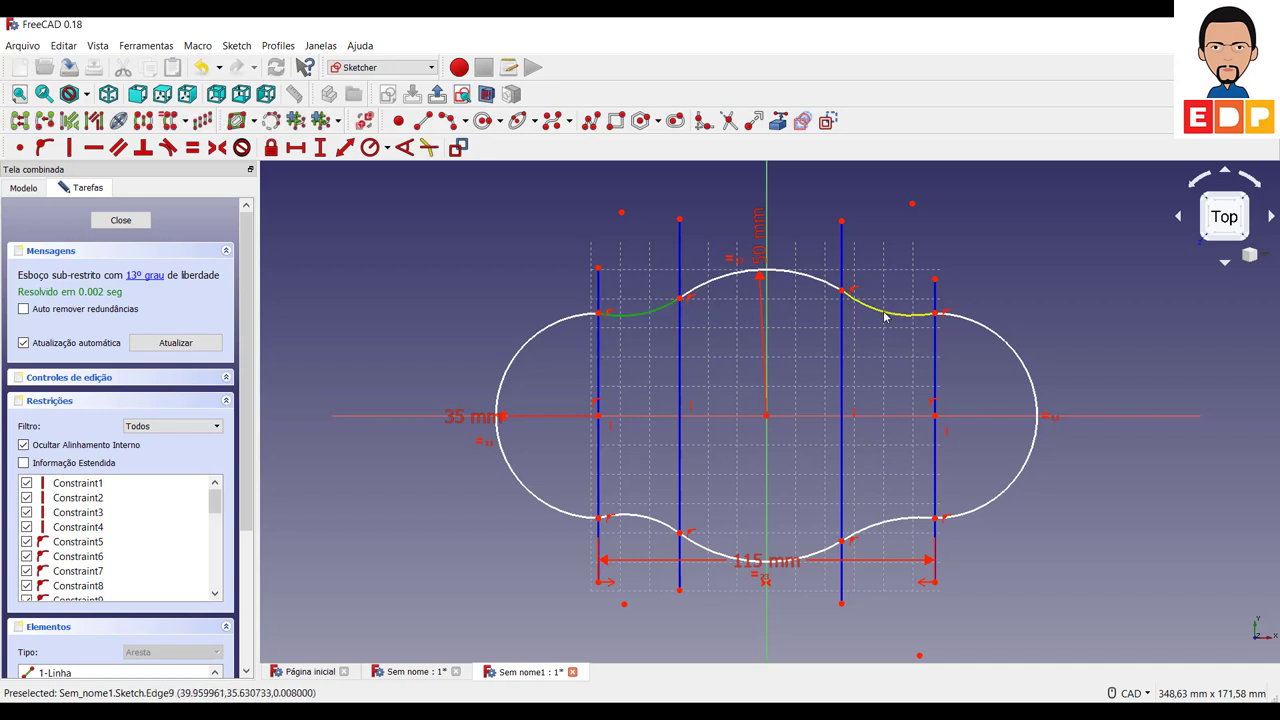
click(885, 537)
click(645, 520)
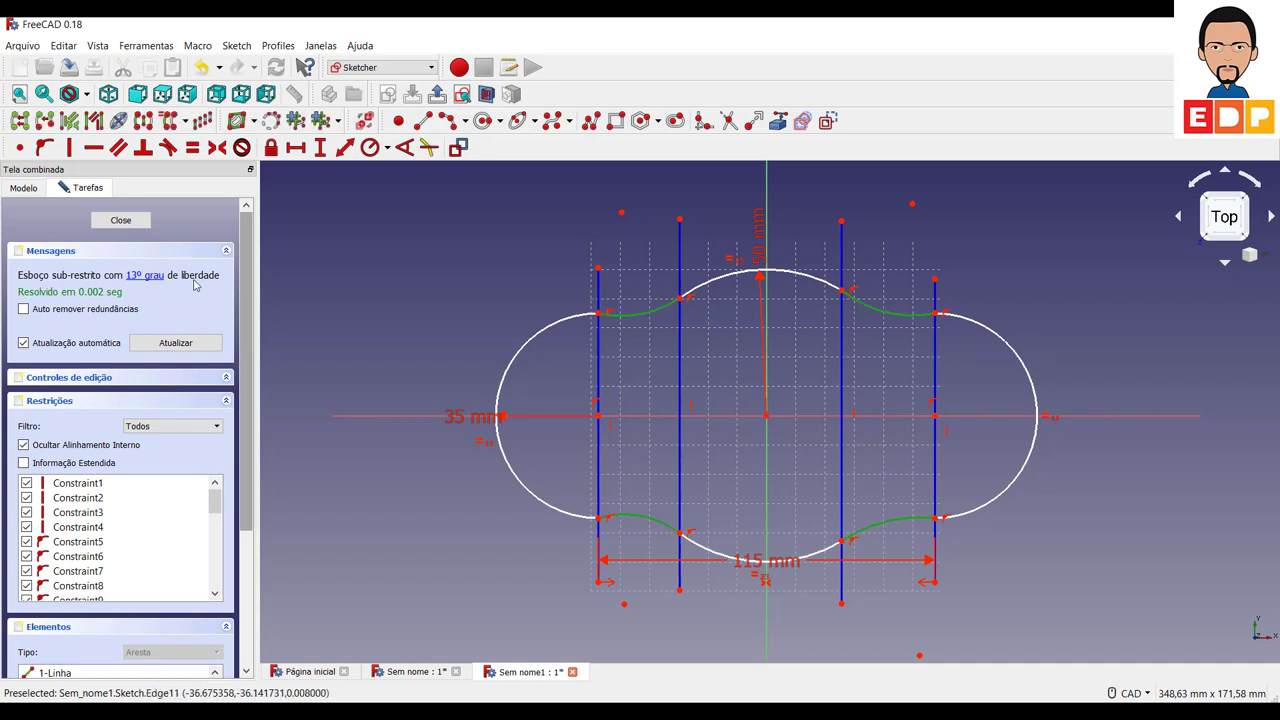
click(192, 147)
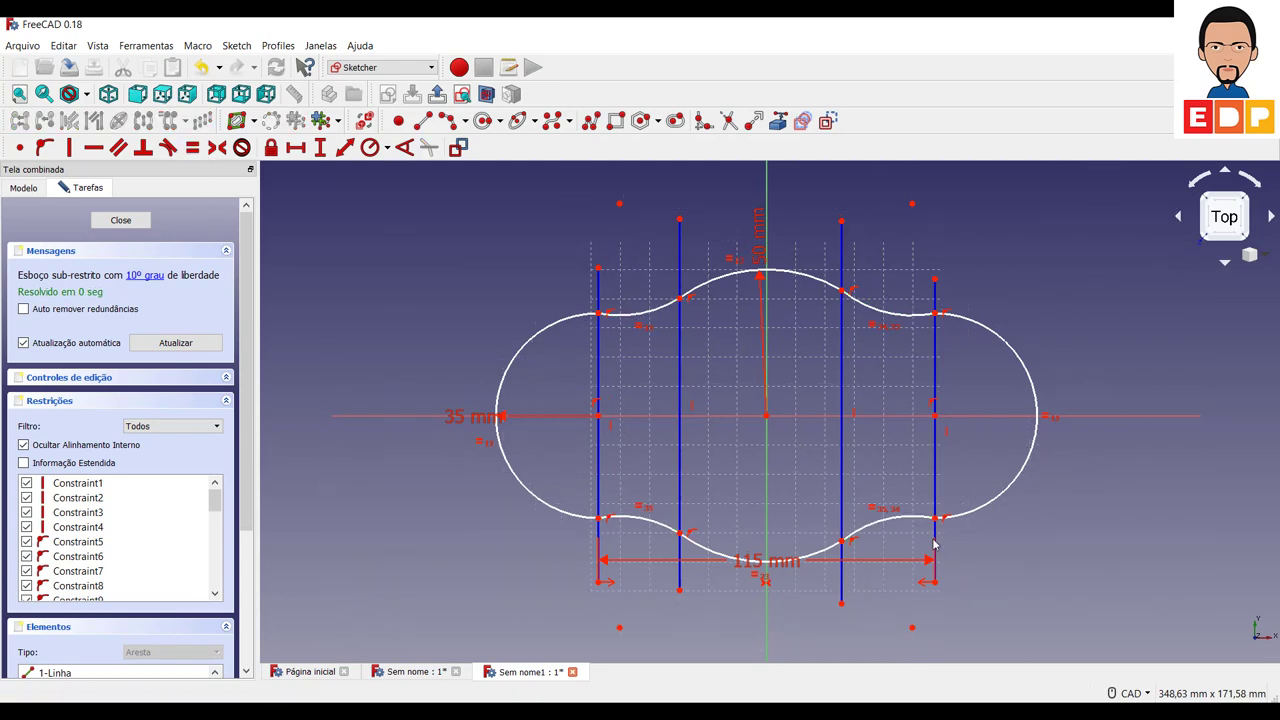
click(900, 318)
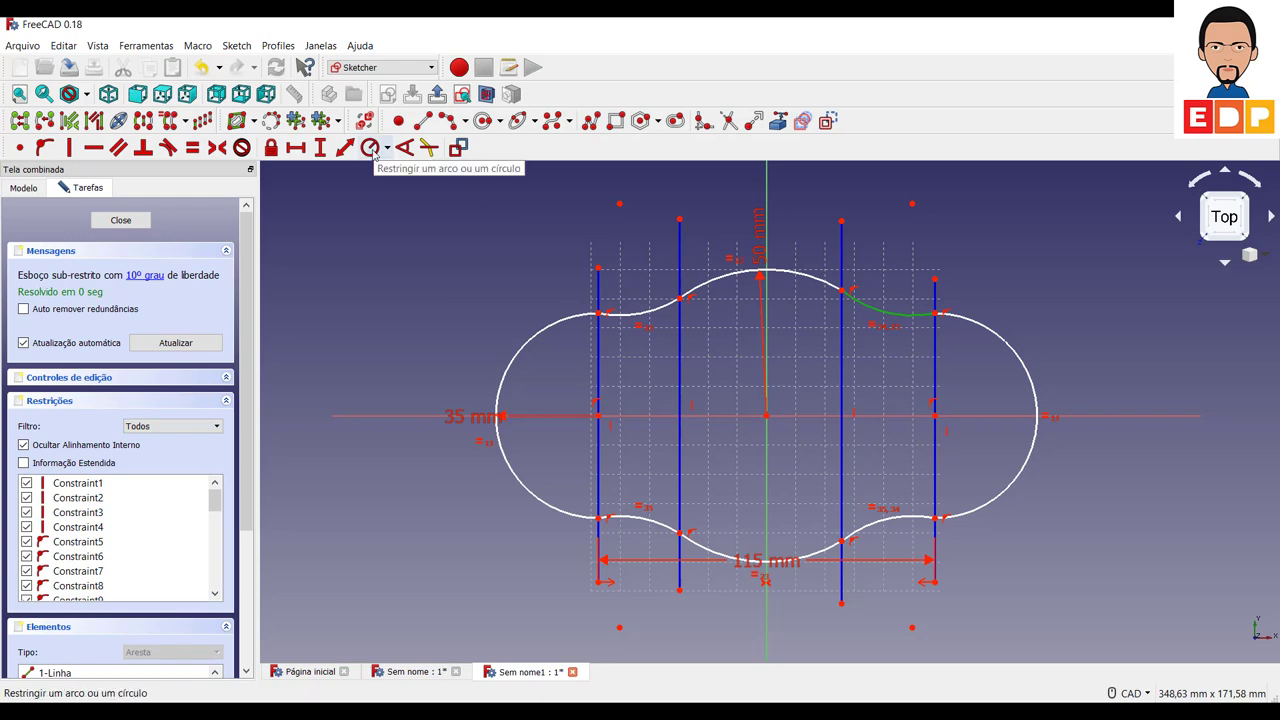
Give the upper-right concave arc a 55 mm radius constraint
click(370, 148)
text(55)
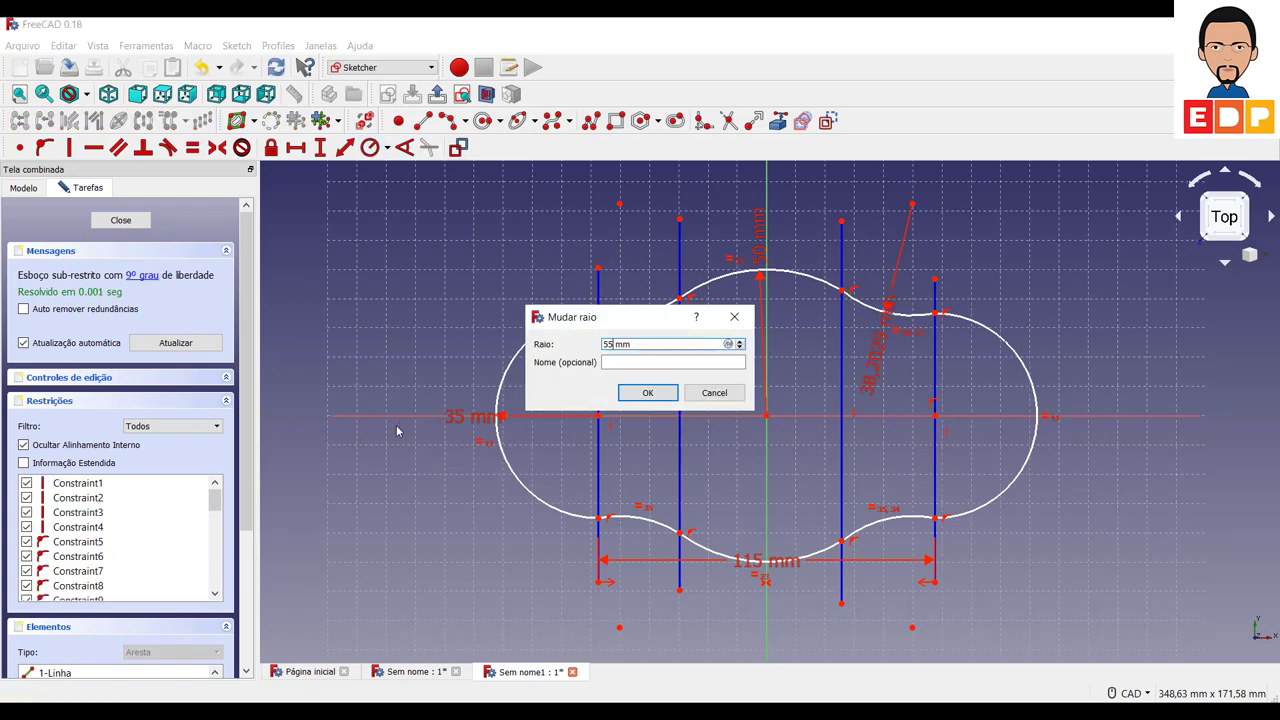
key(Return)
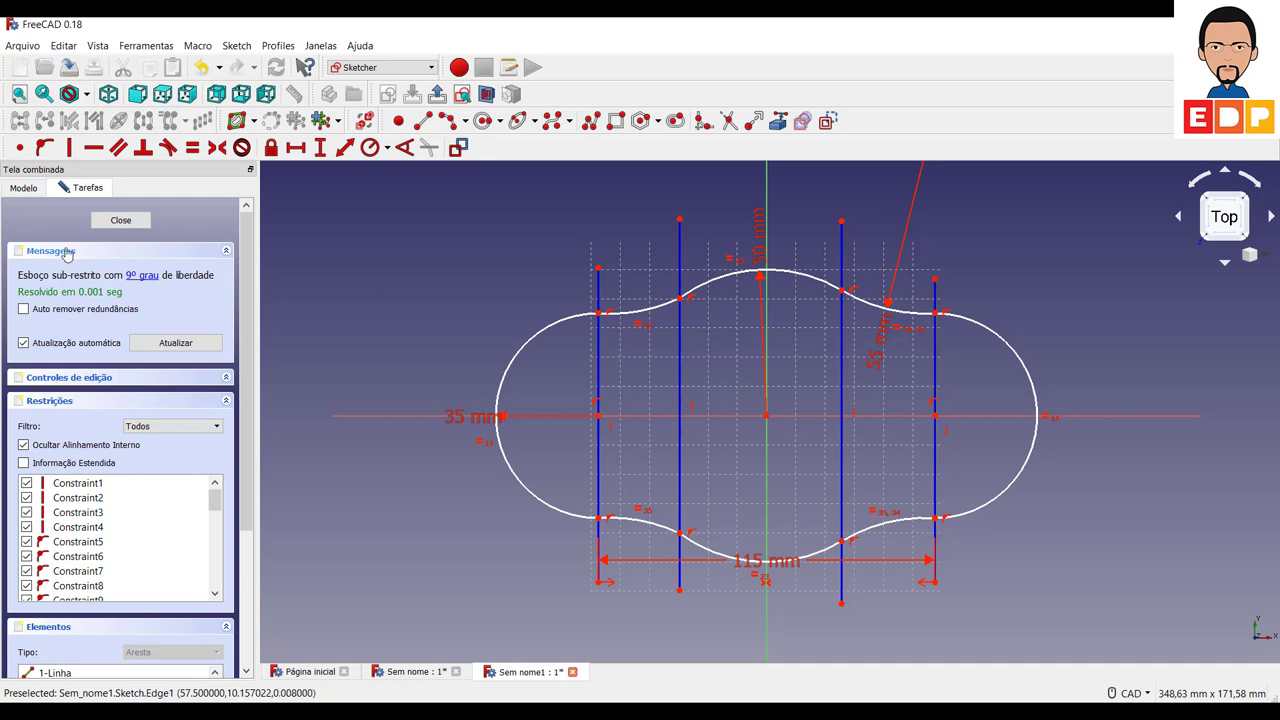
click(150, 278)
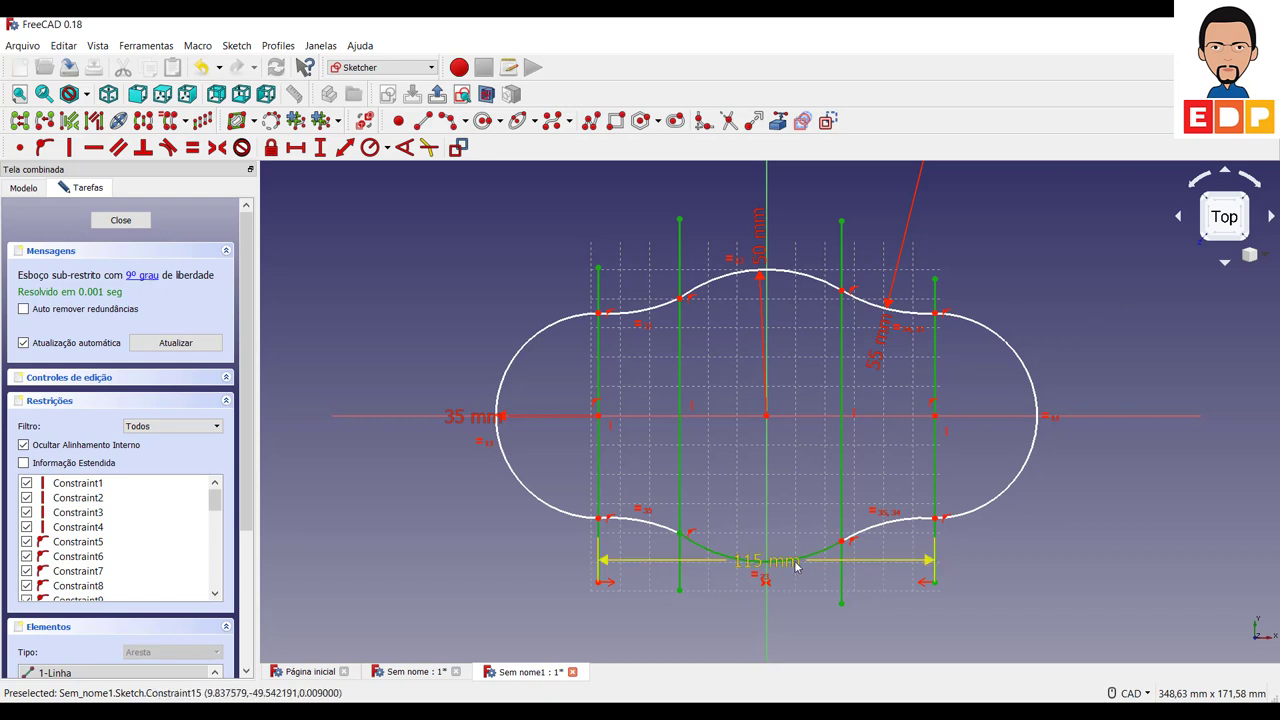
Move the 115 mm dimension below the outline and drag the inner vertical lines to test their freedom
drag(812, 553, 786, 674)
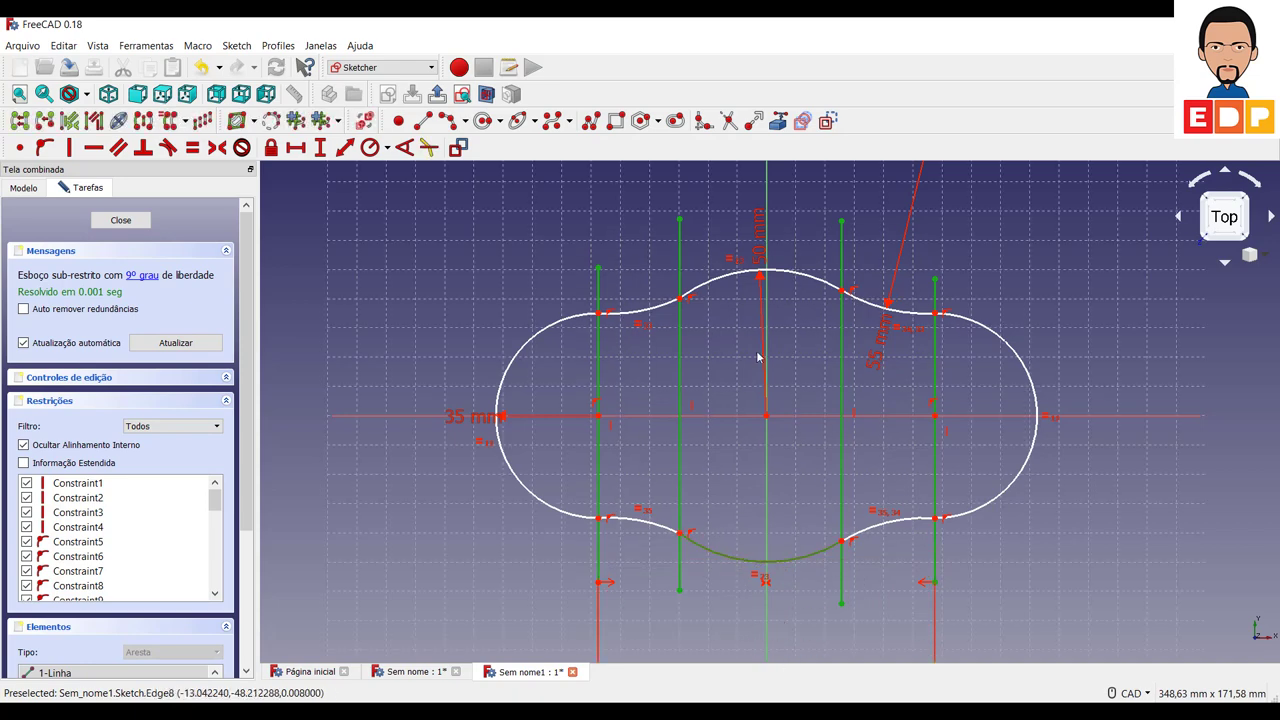
click(1142, 552)
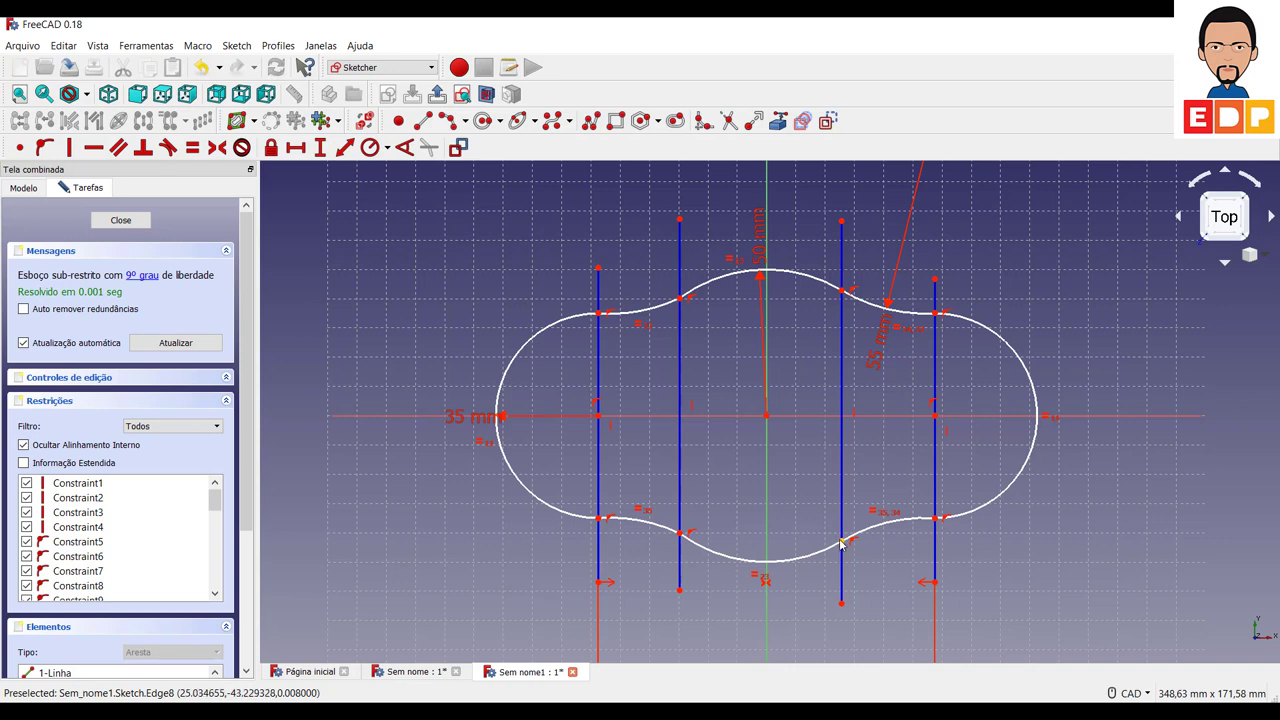
mouse_move(841, 542)
mouse_down()
mouse_move(828, 551)
mouse_move(855, 561)
mouse_up()
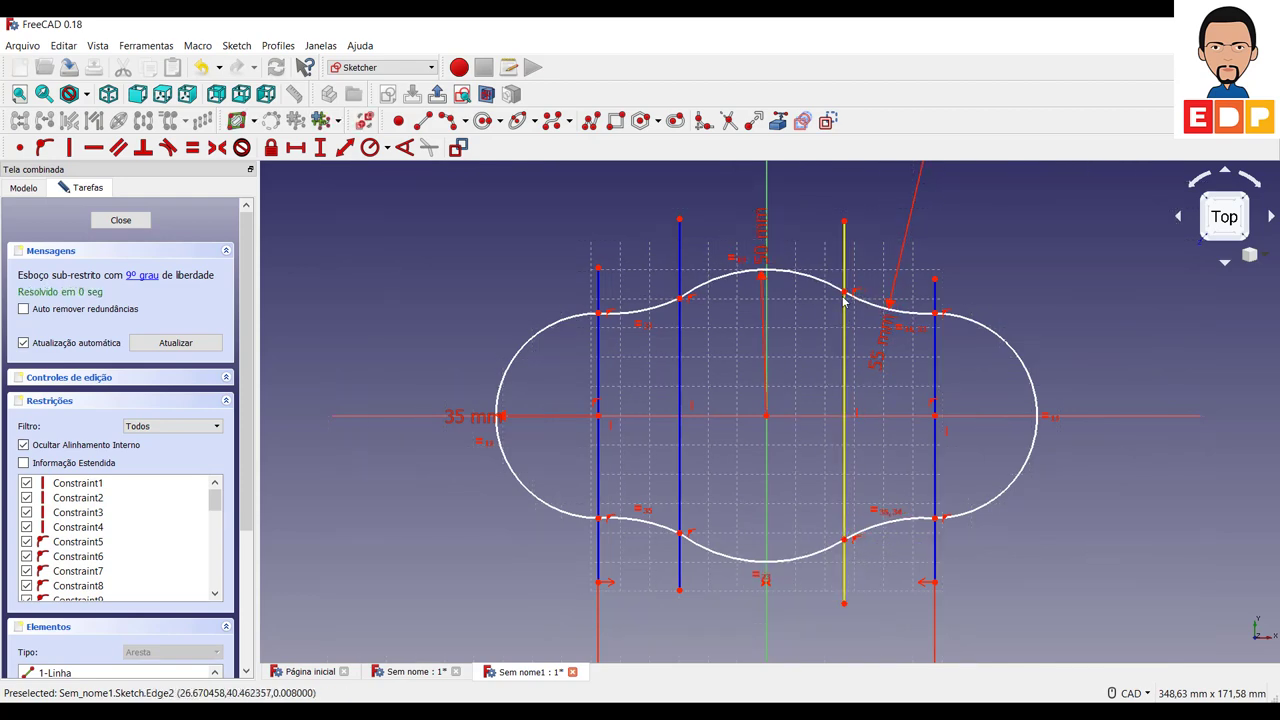
drag(845, 298, 843, 295)
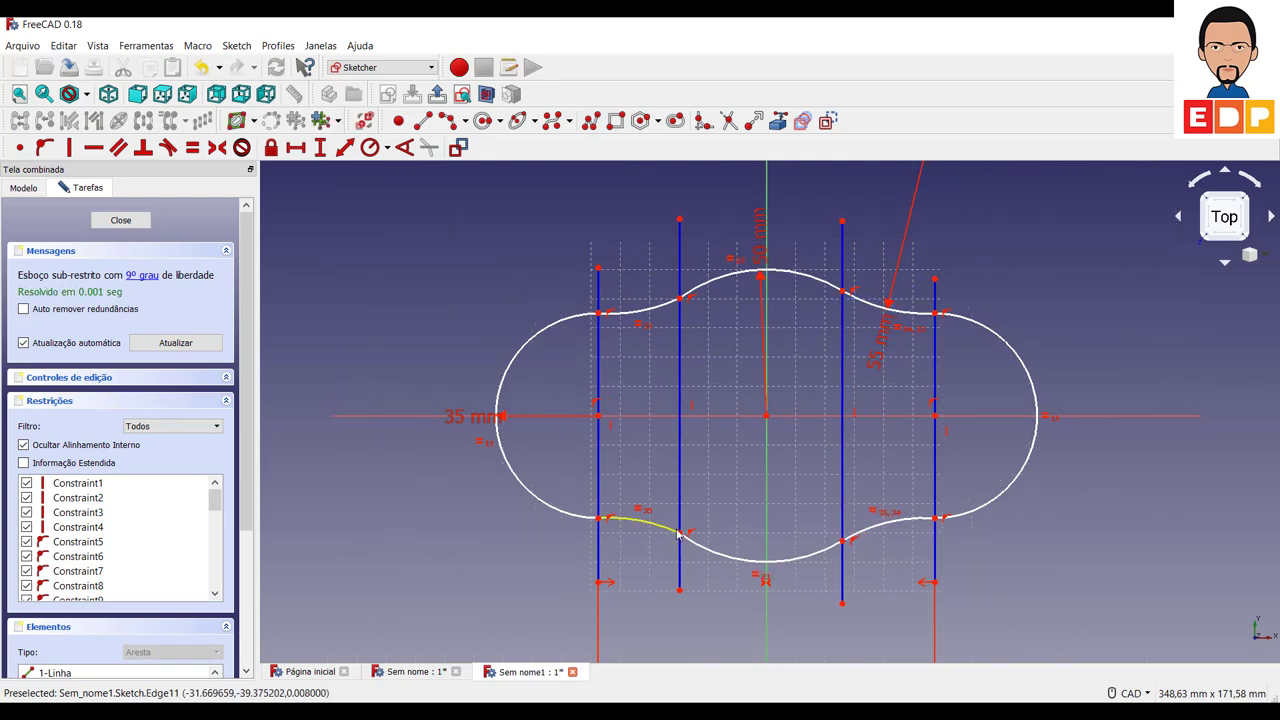
drag(683, 539, 688, 544)
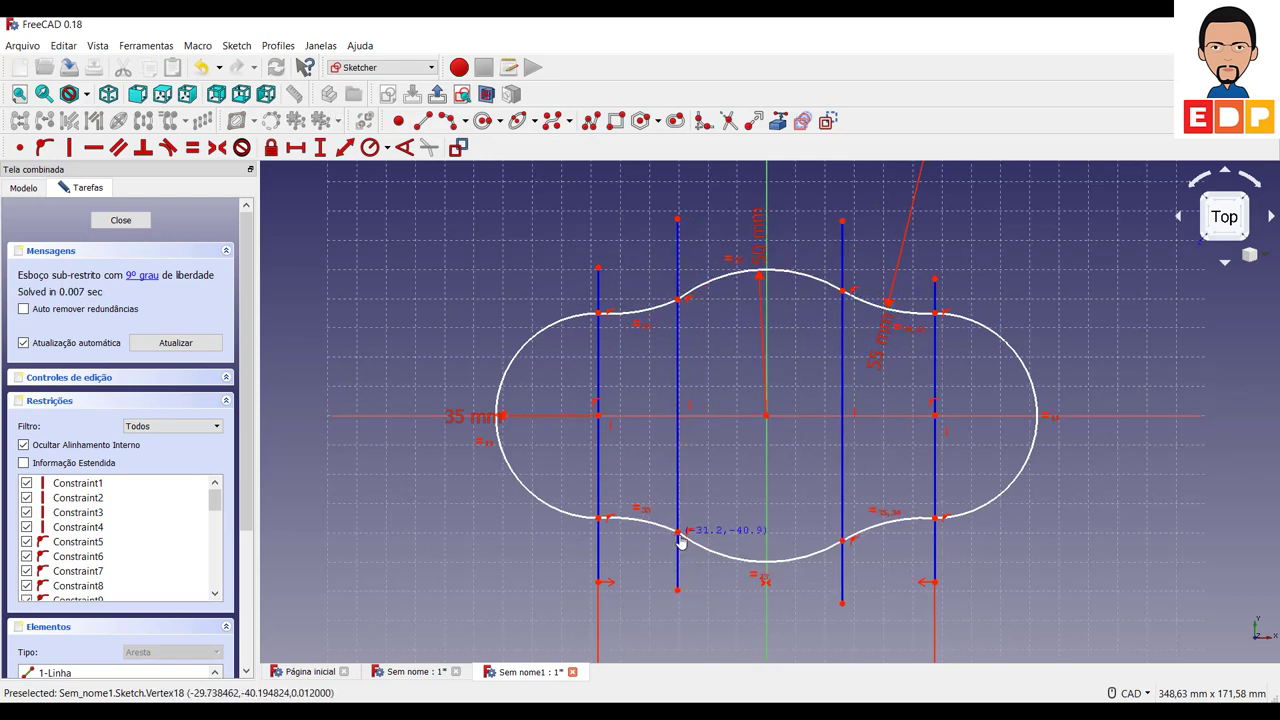
drag(688, 544, 680, 536)
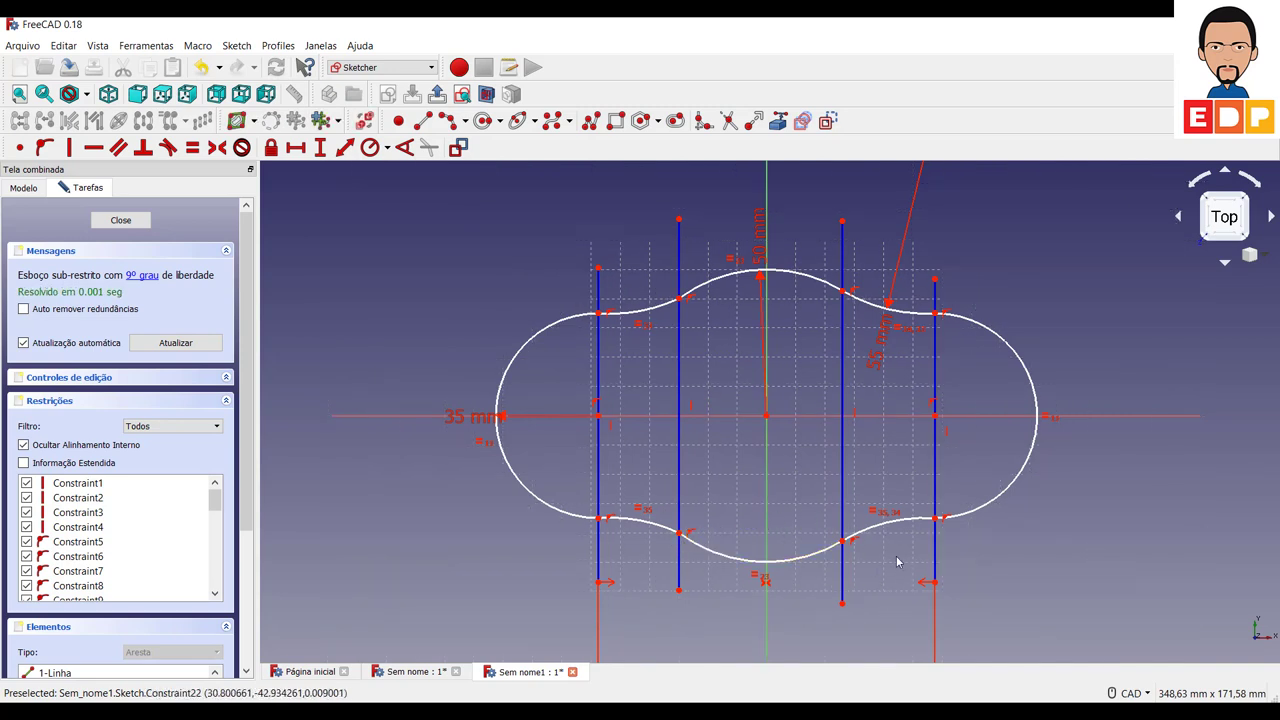
Make the lower-right concave arc tangent to the lower-middle arc, accepting the replacement notice
click(872, 536)
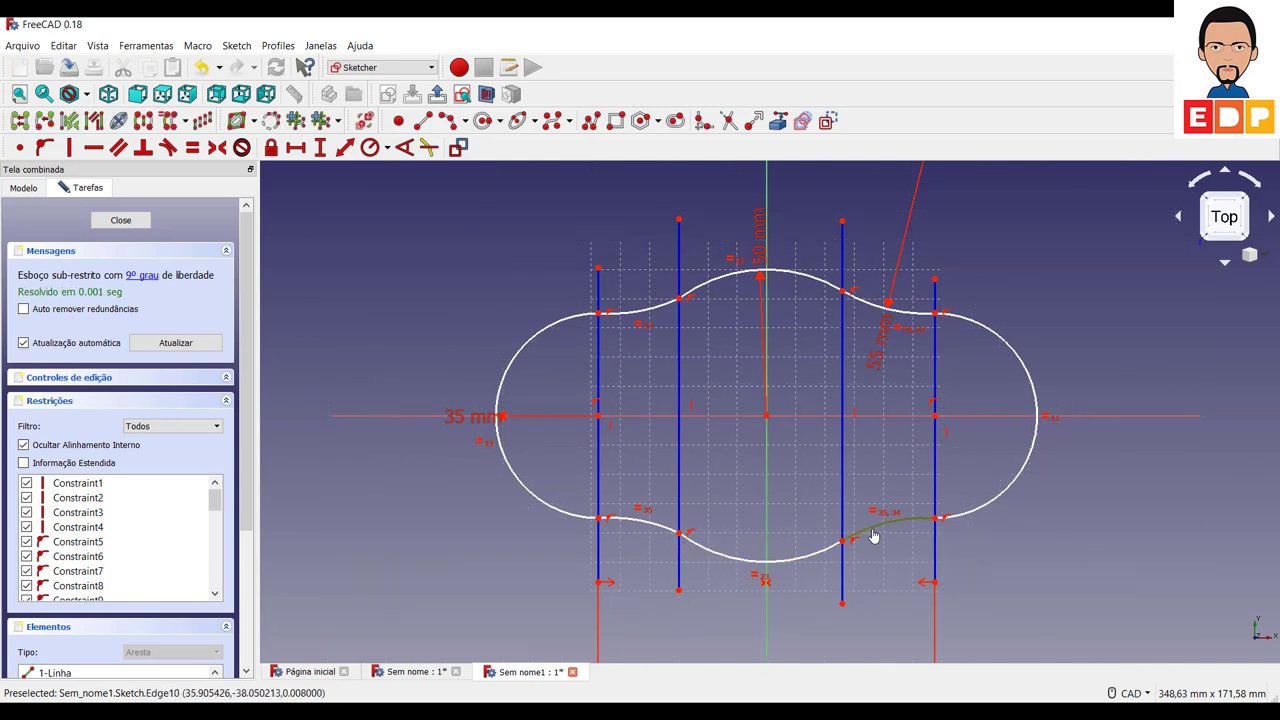
click(812, 558)
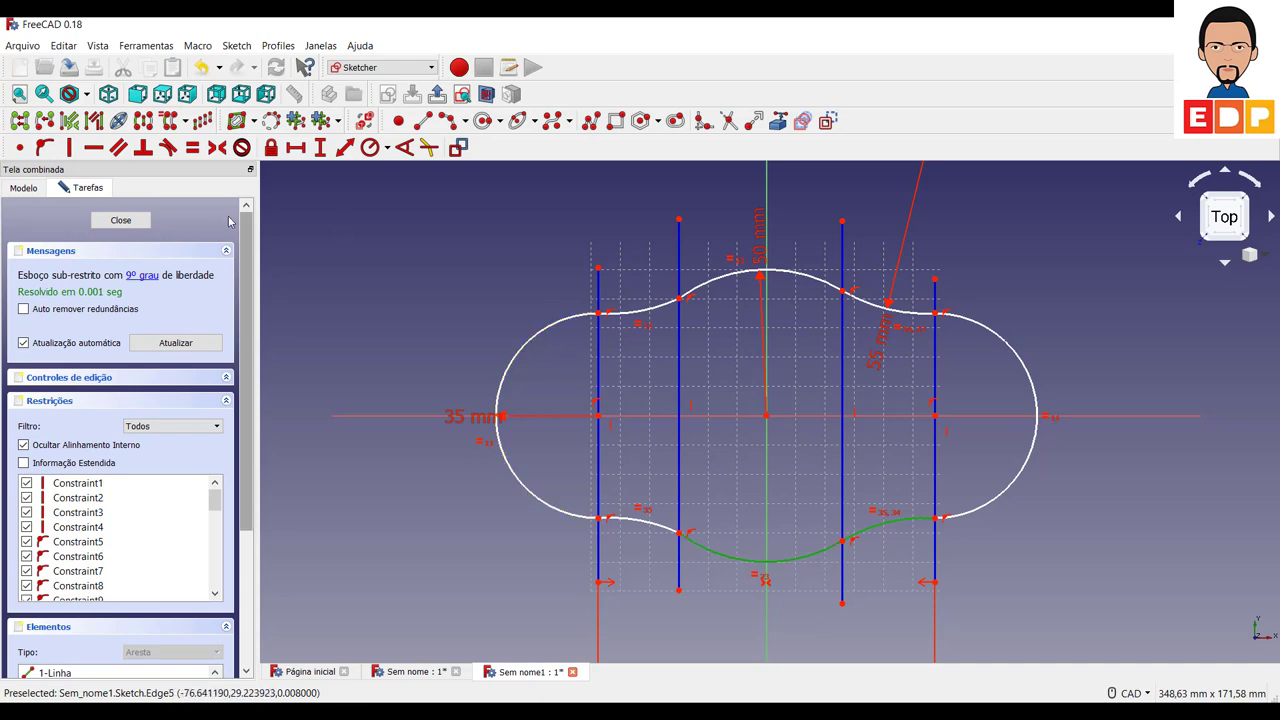
click(168, 148)
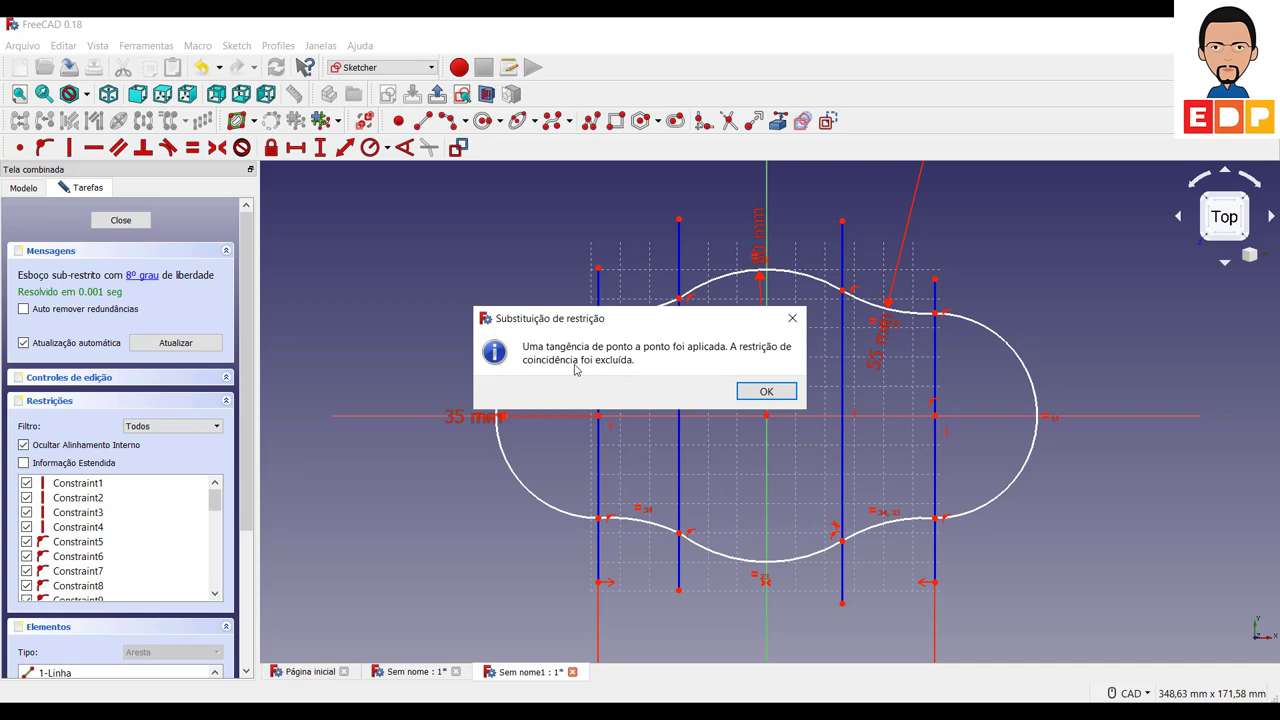
click(766, 391)
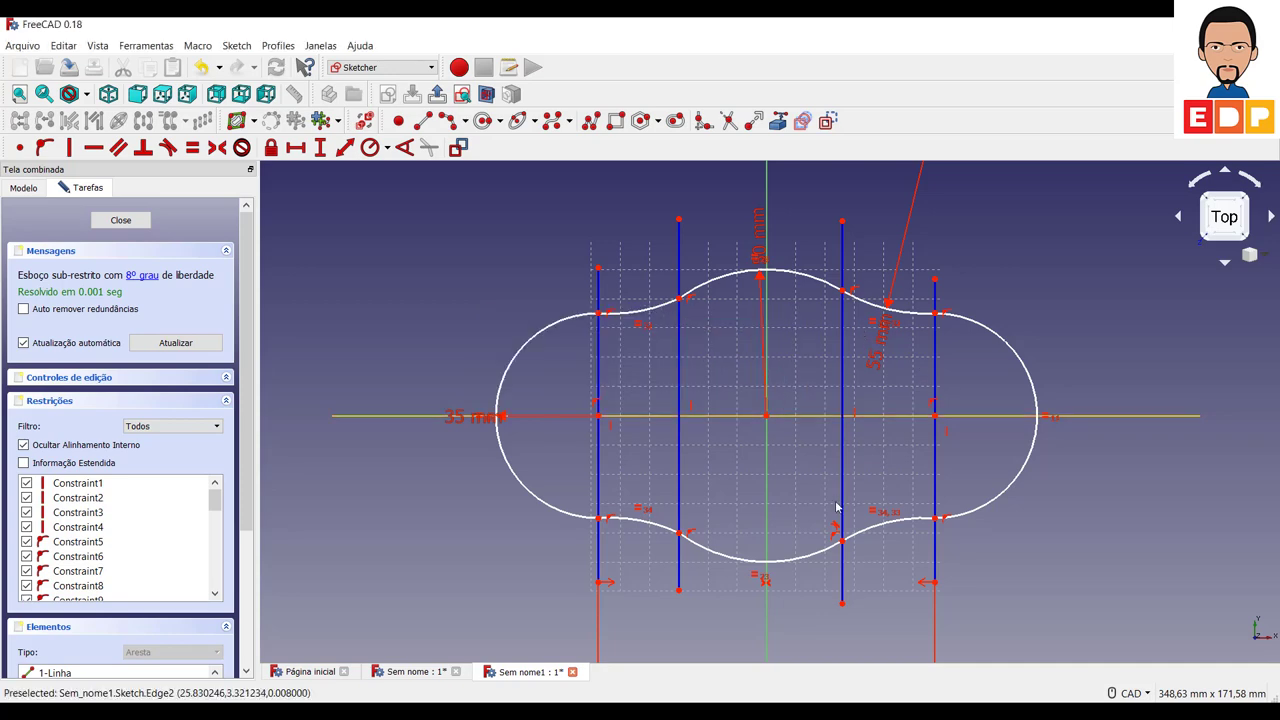
click(848, 545)
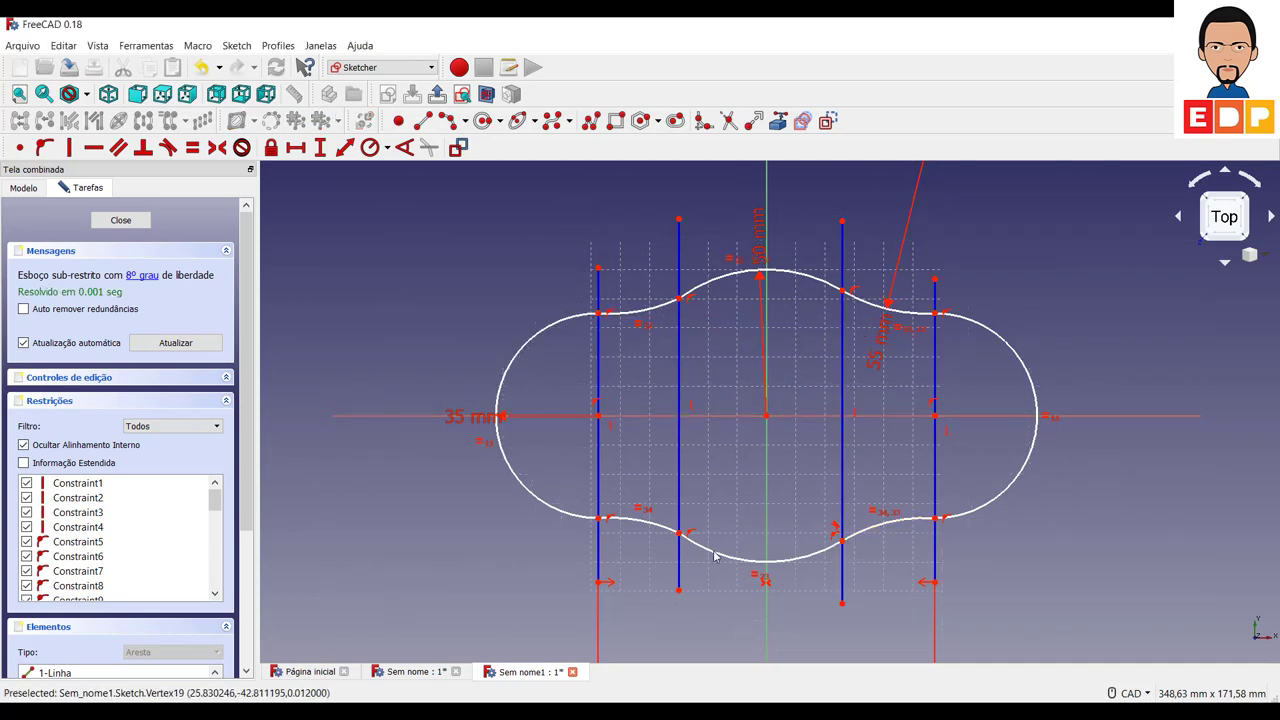
drag(680, 538, 702, 549)
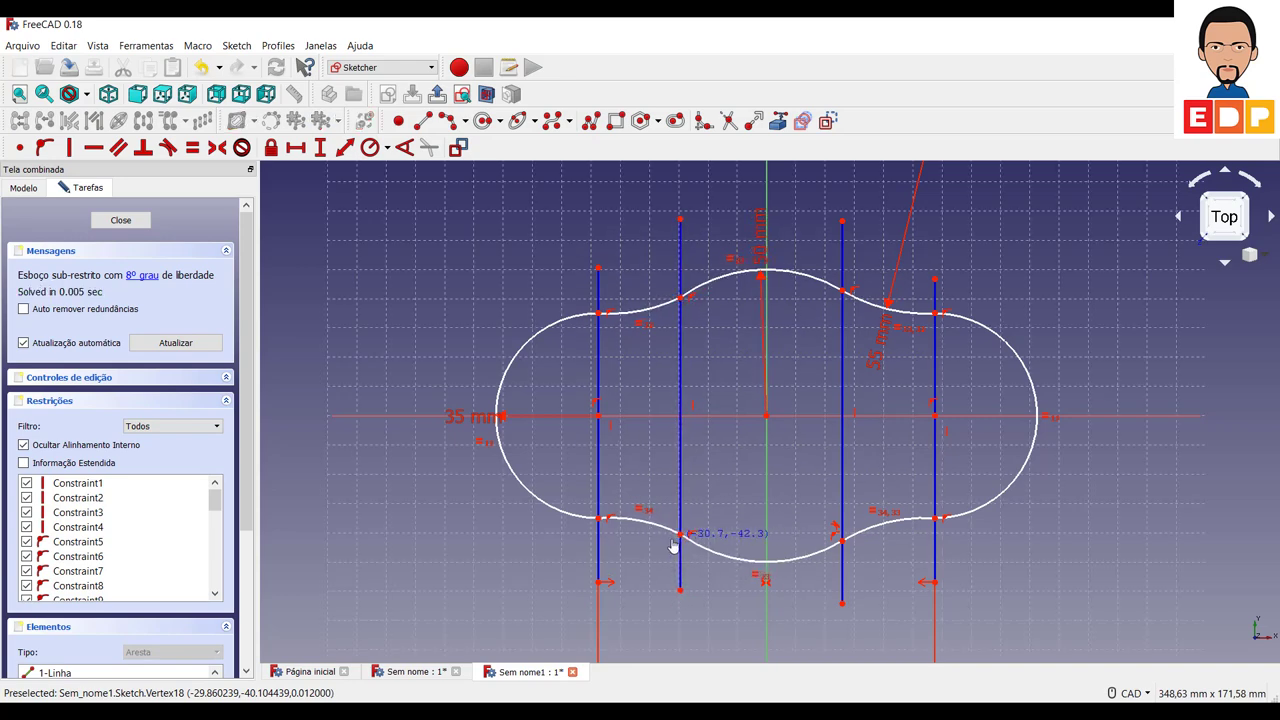
drag(702, 549, 706, 545)
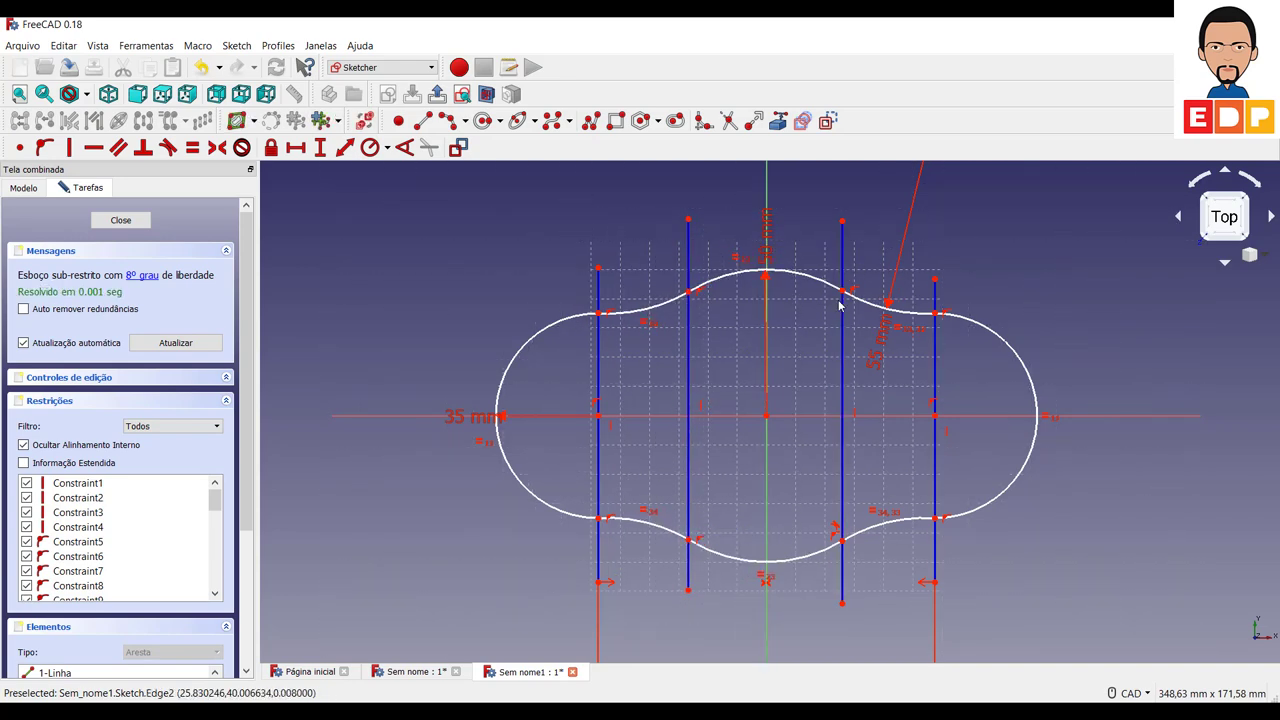
click(843, 292)
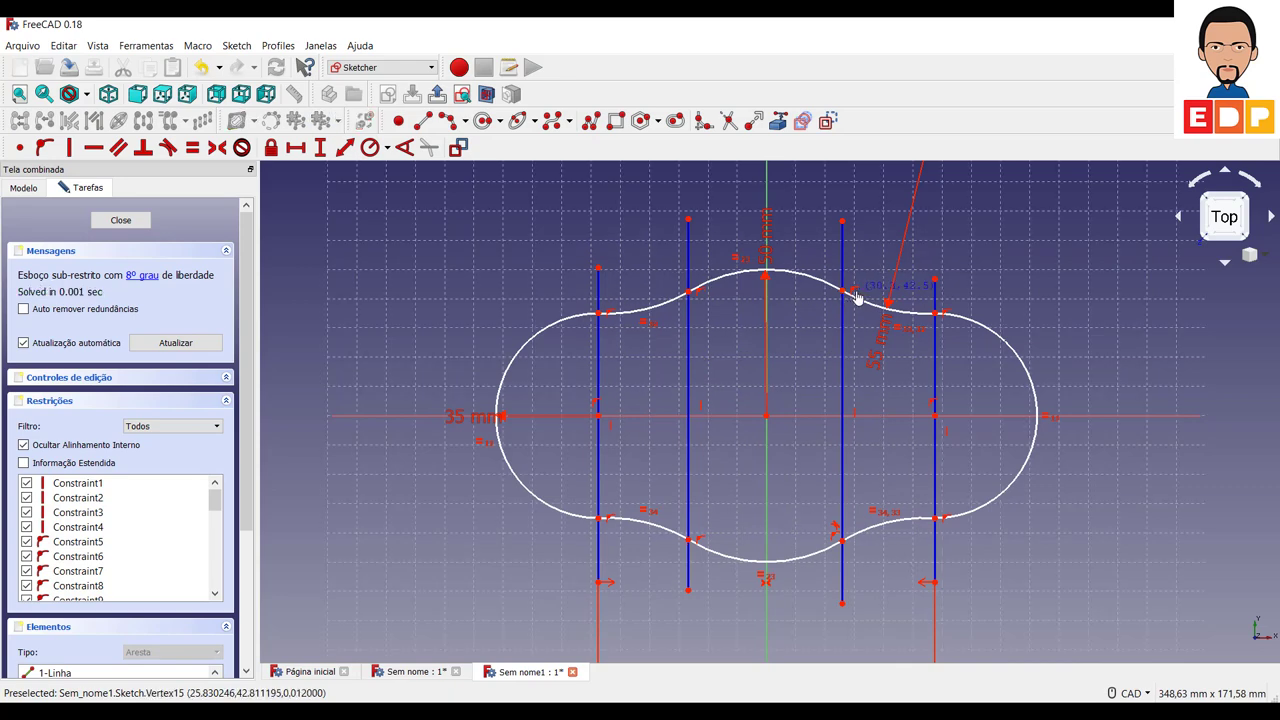
Make the lower-left concave arc tangent to the lower-centre arc
click(673, 307)
click(720, 282)
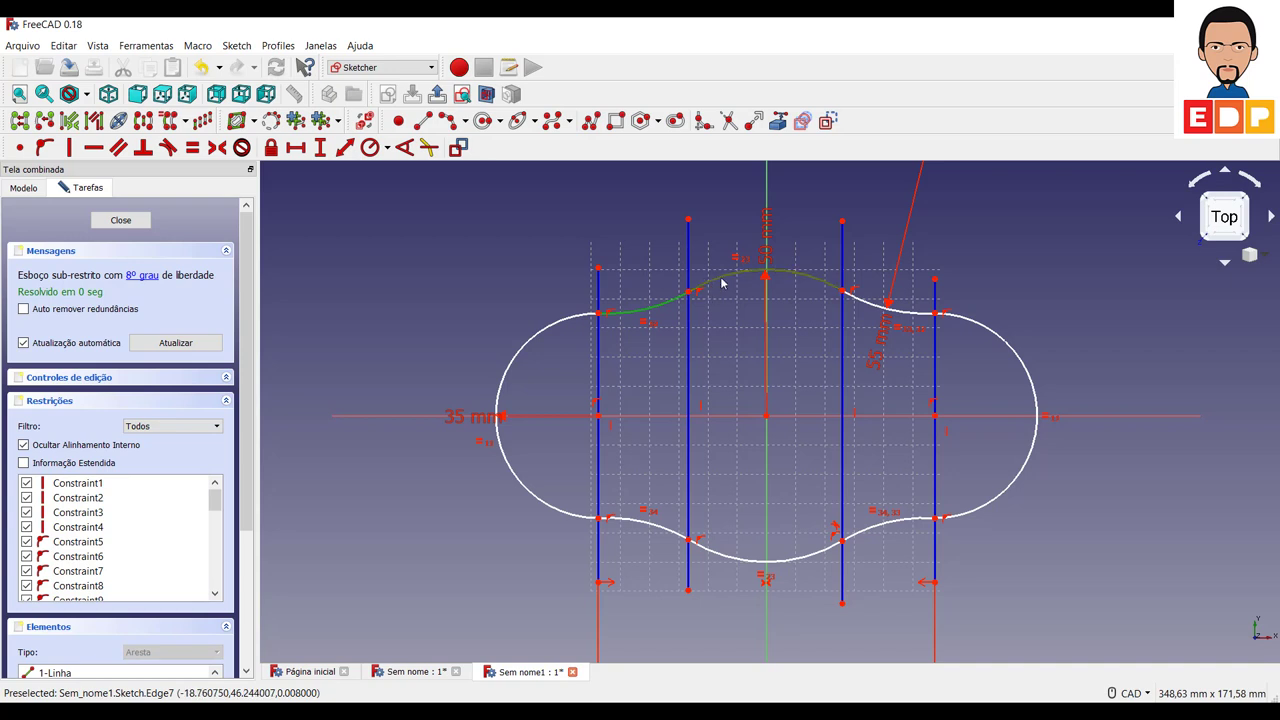
click(630, 555)
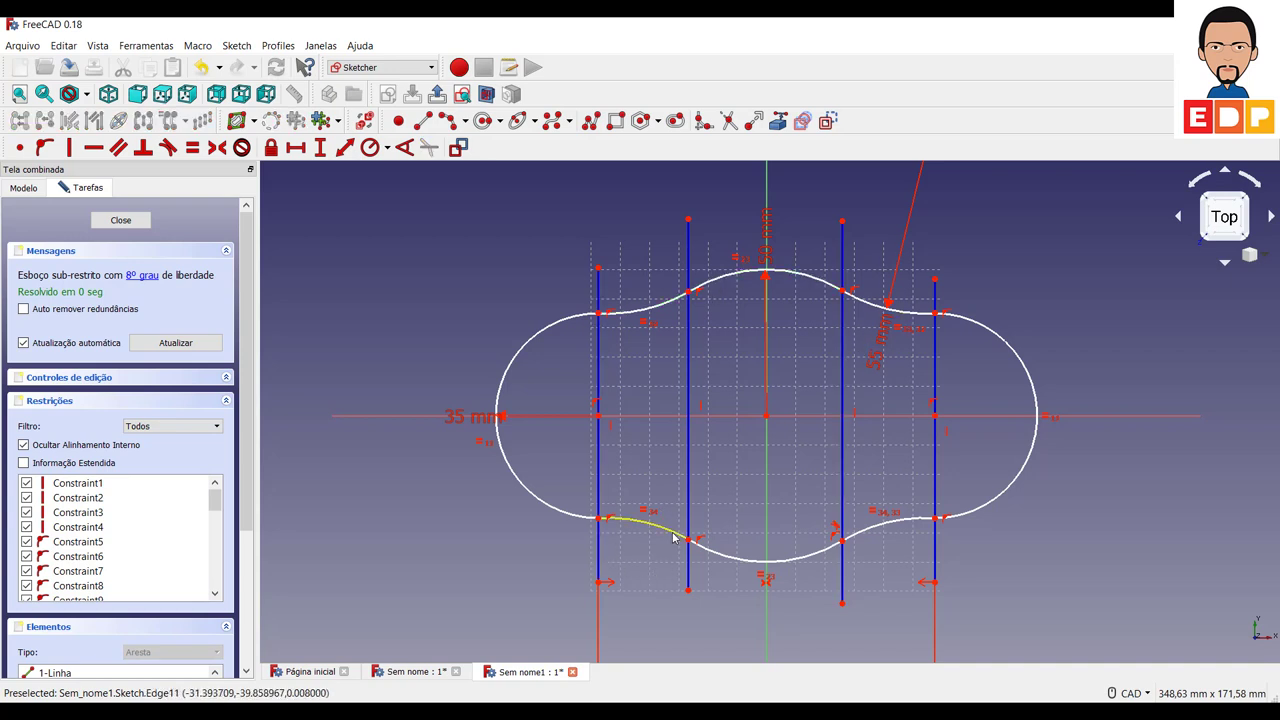
click(665, 533)
click(710, 558)
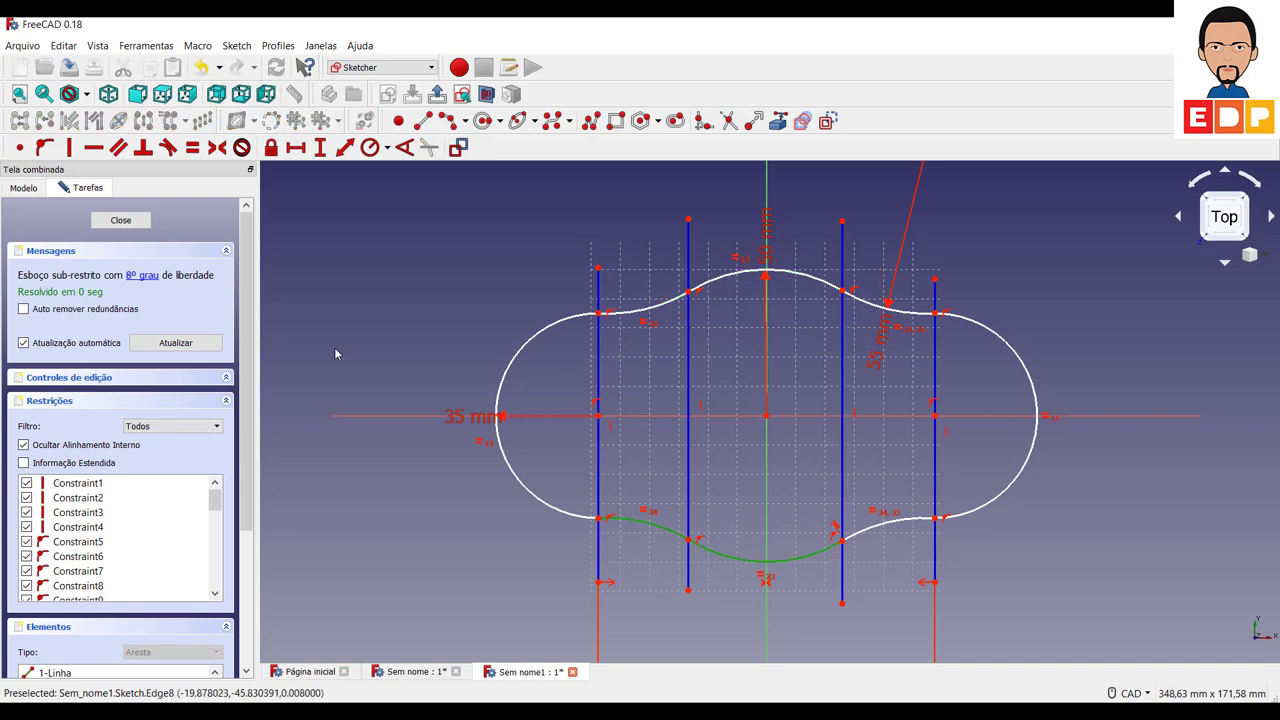
click(168, 147)
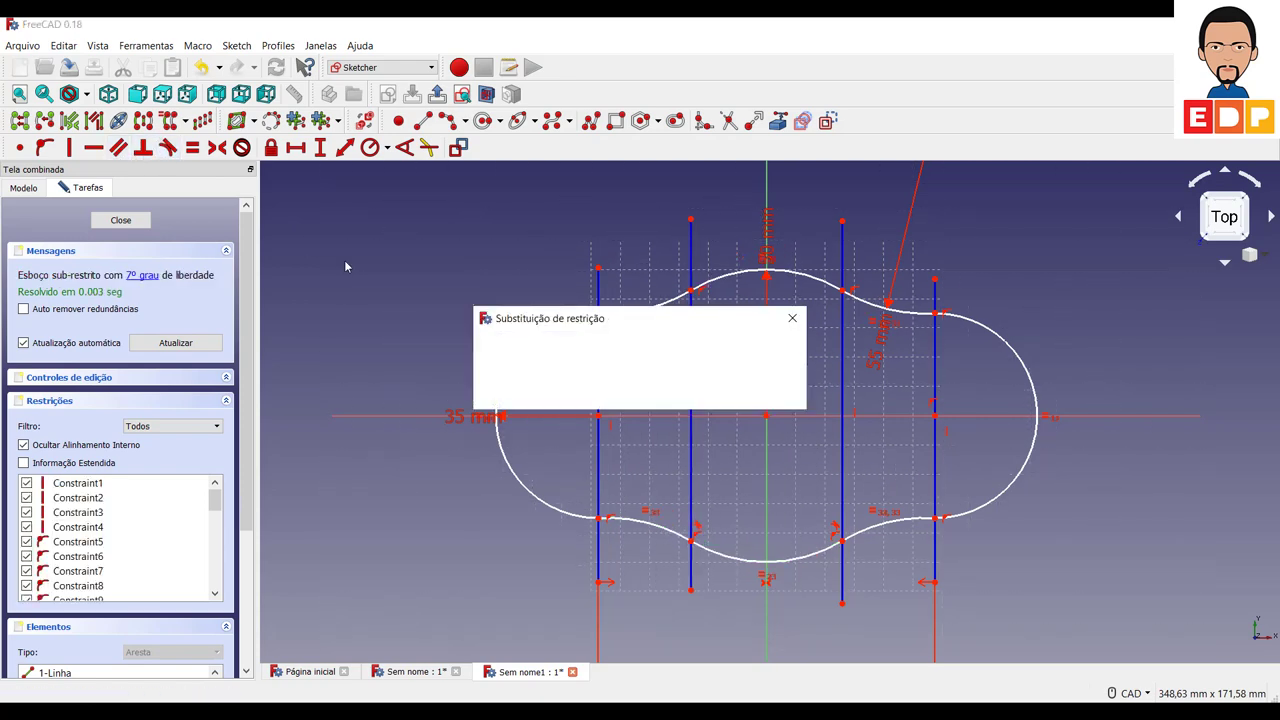
Dismiss the constraint notice and drag the outline to check its remaining freedom
click(777, 395)
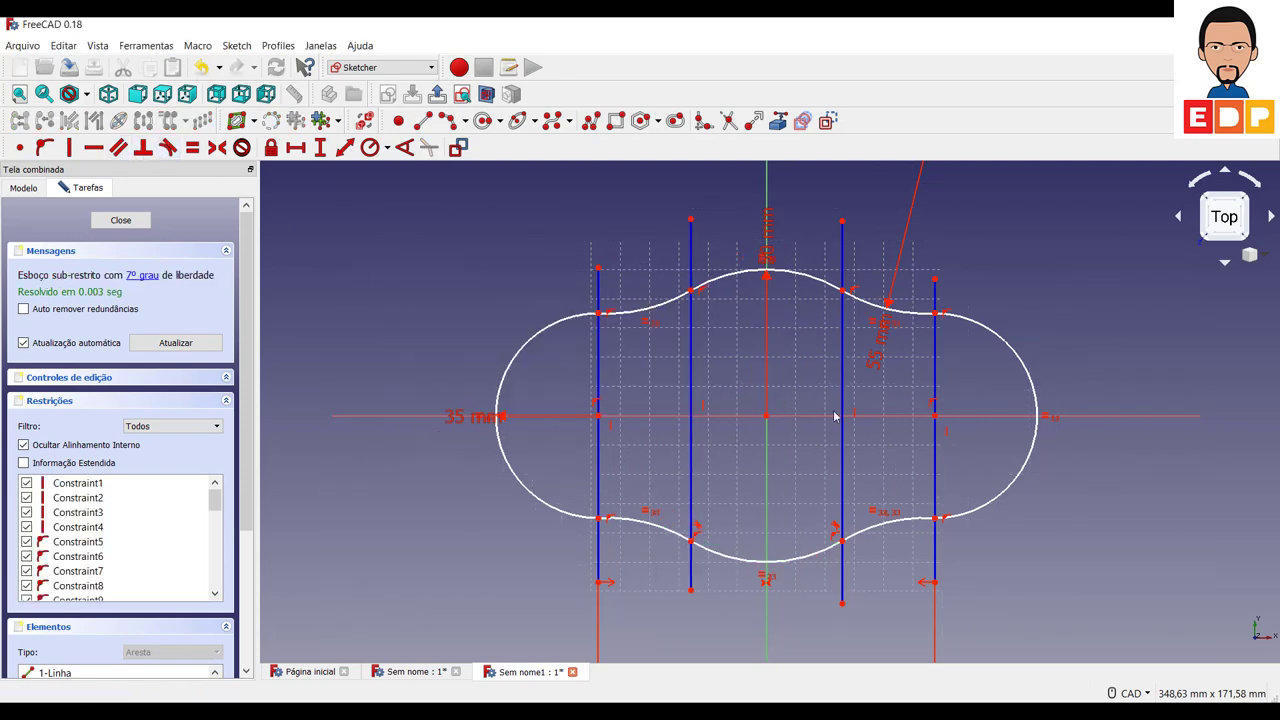
drag(690, 291, 688, 290)
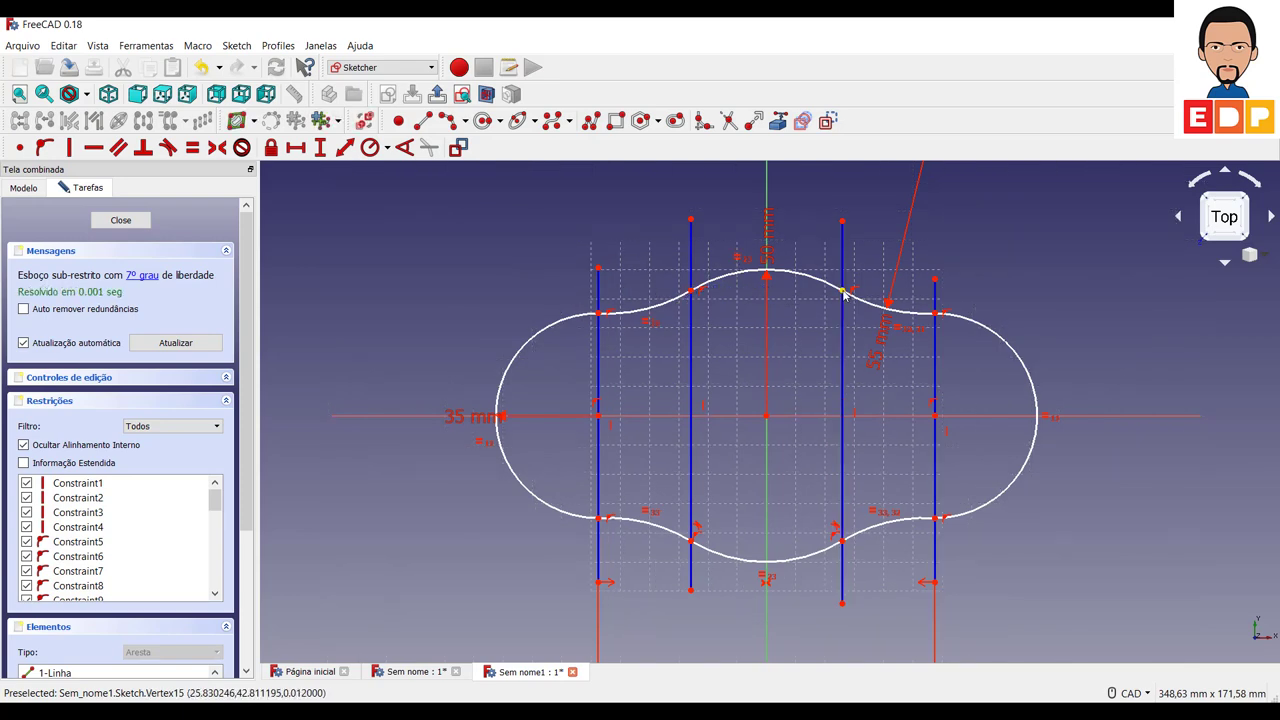
click(843, 543)
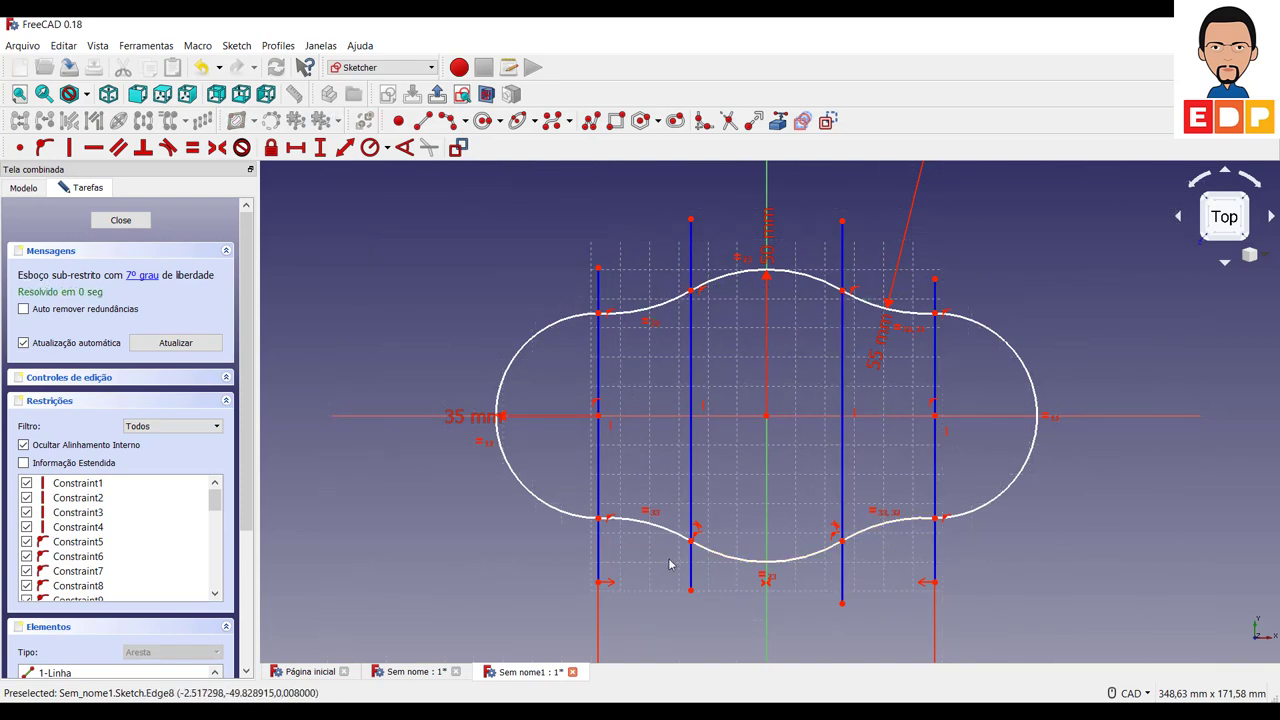
click(693, 545)
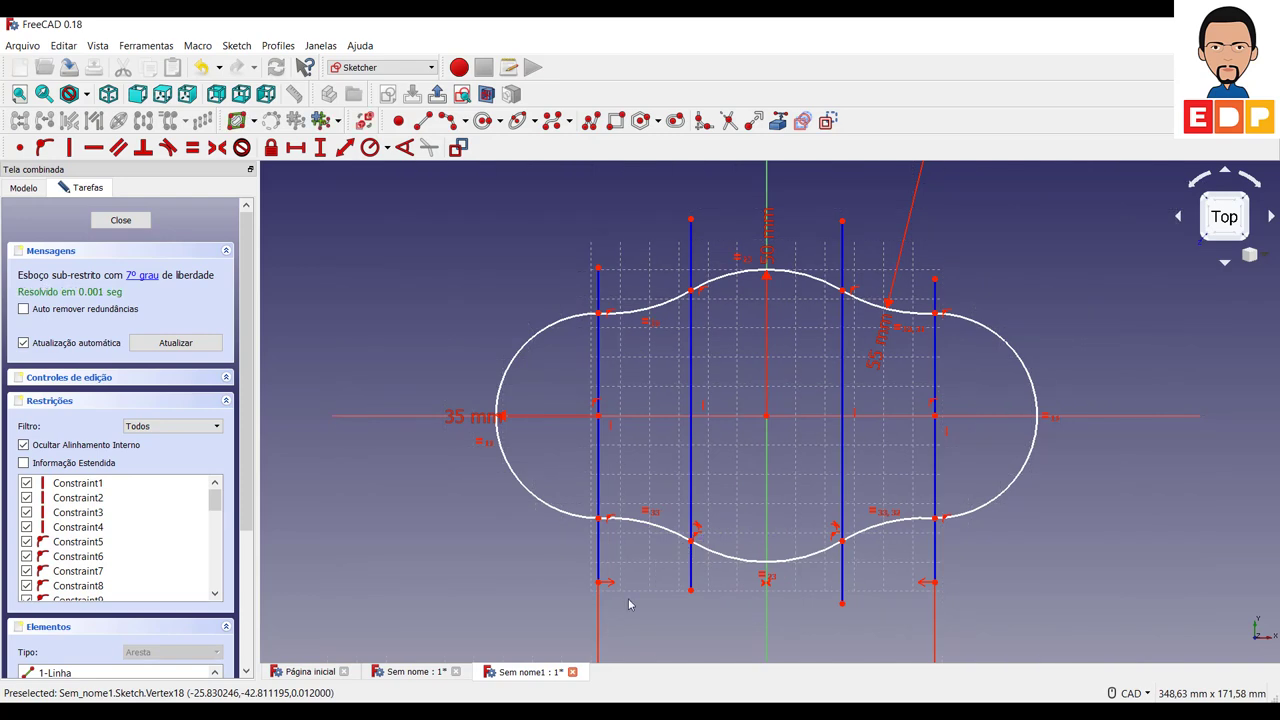
scroll(677, 585, down, 2)
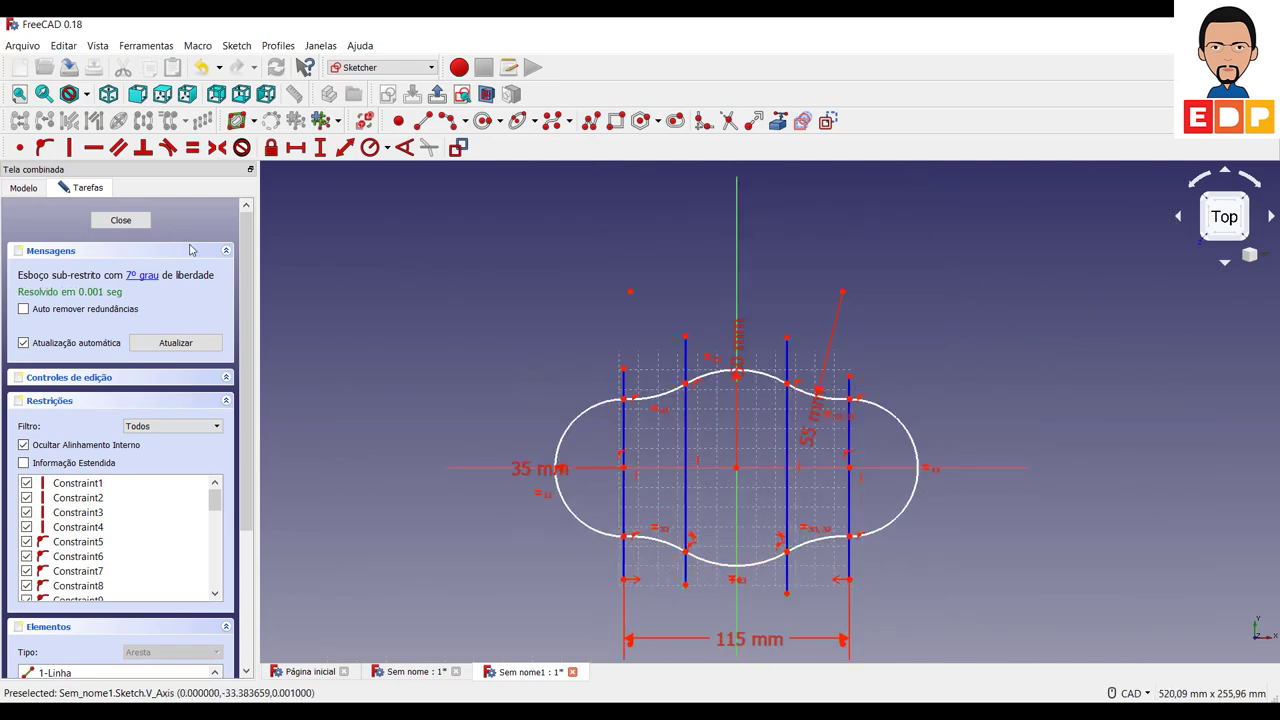
Close the peanut sketch and turn the view to isometric
click(136, 276)
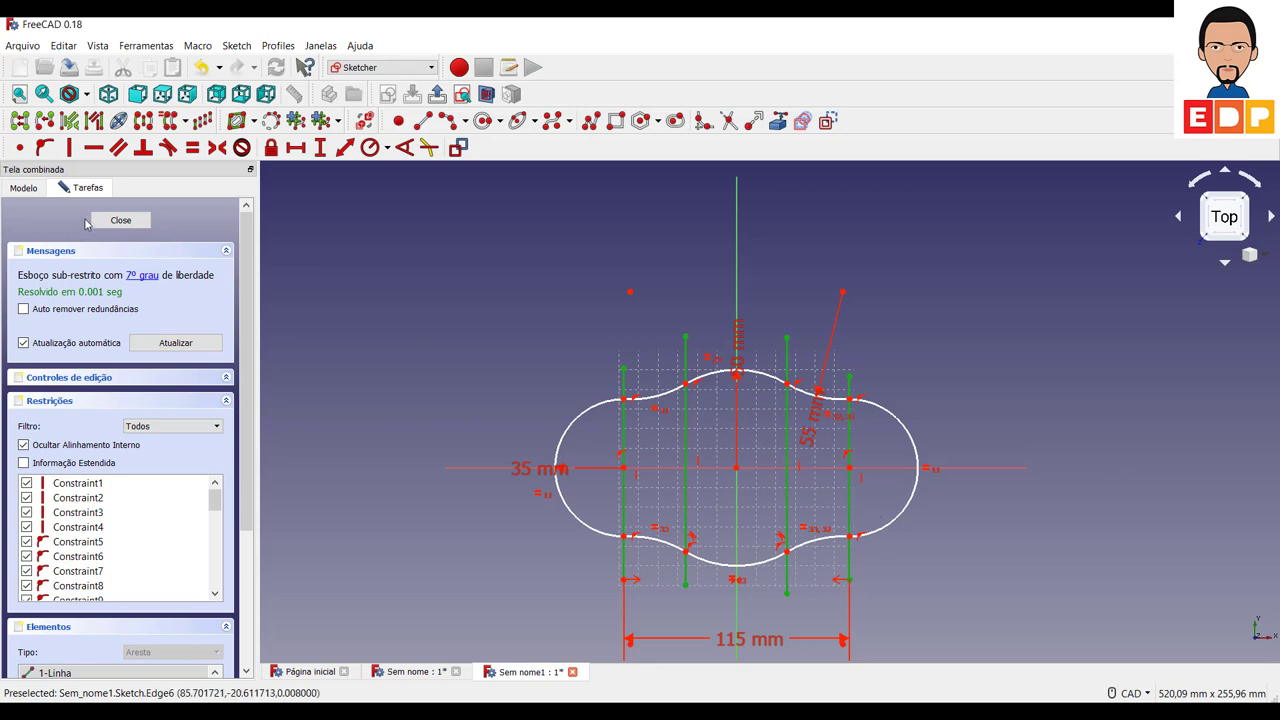
click(120, 220)
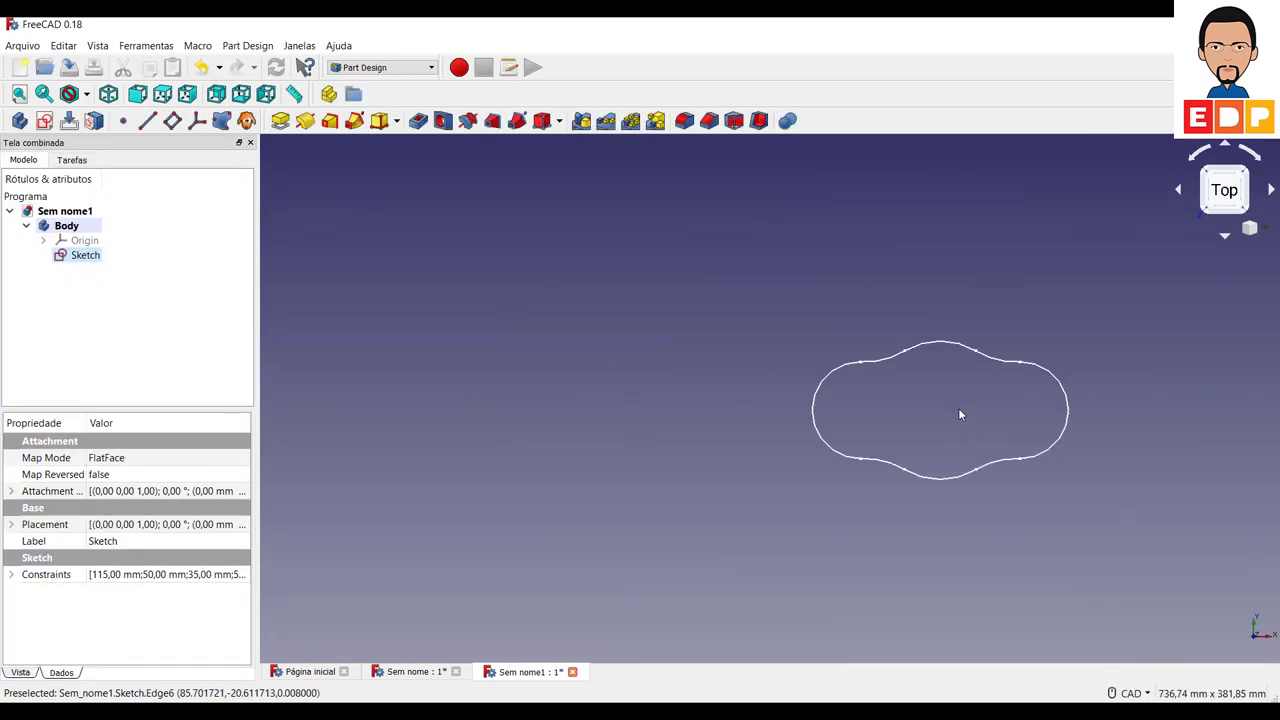
click(1245, 176)
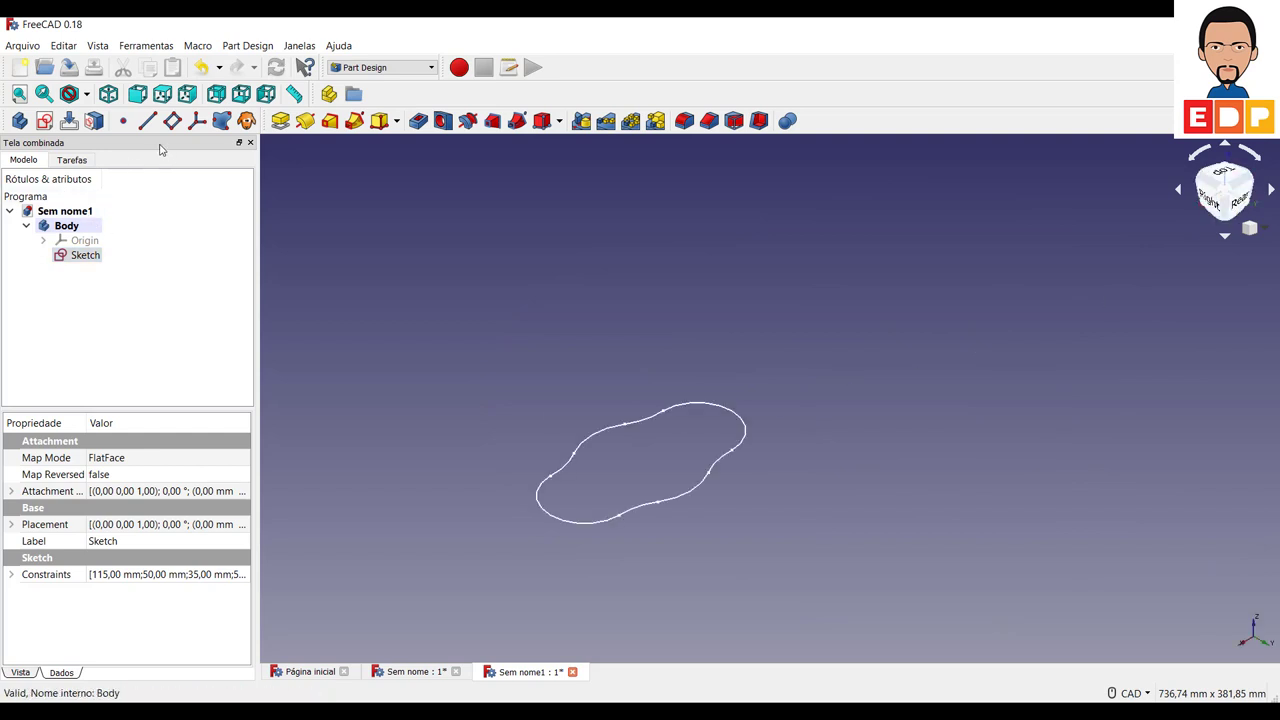
Pad the peanut sketch 10 mm thick into a solid plate
click(280, 120)
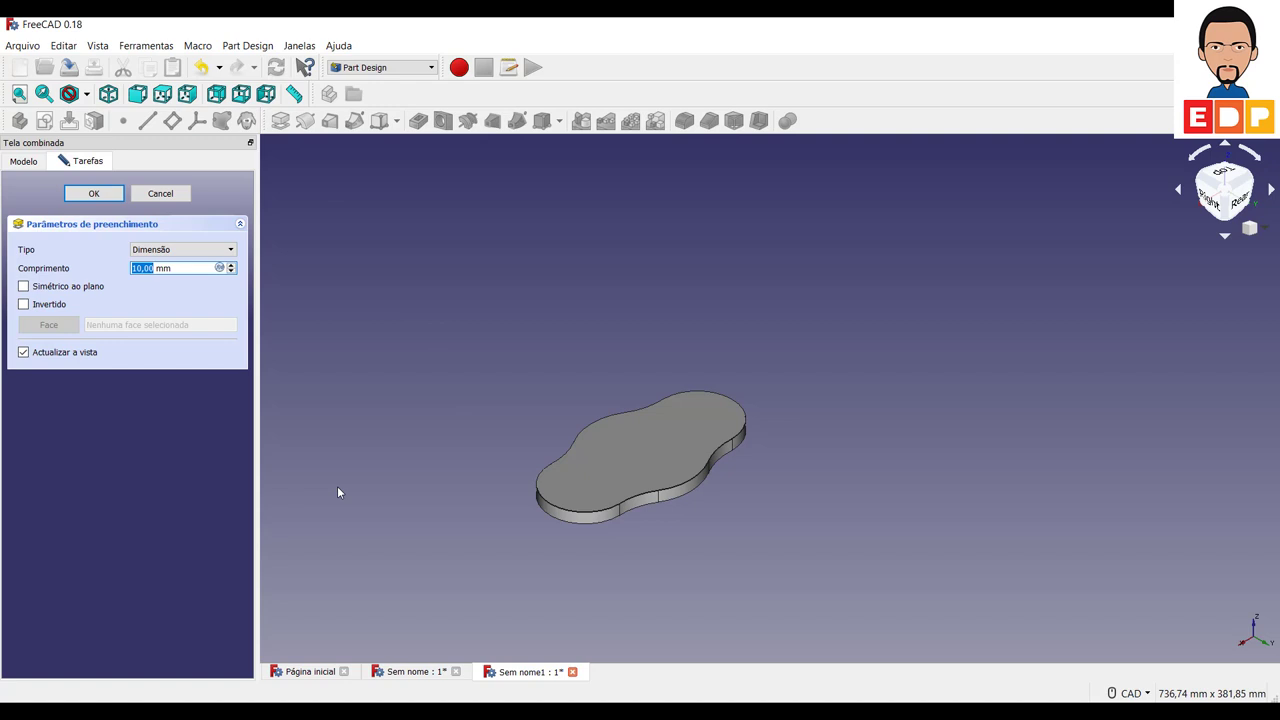
text(10)
click(93, 193)
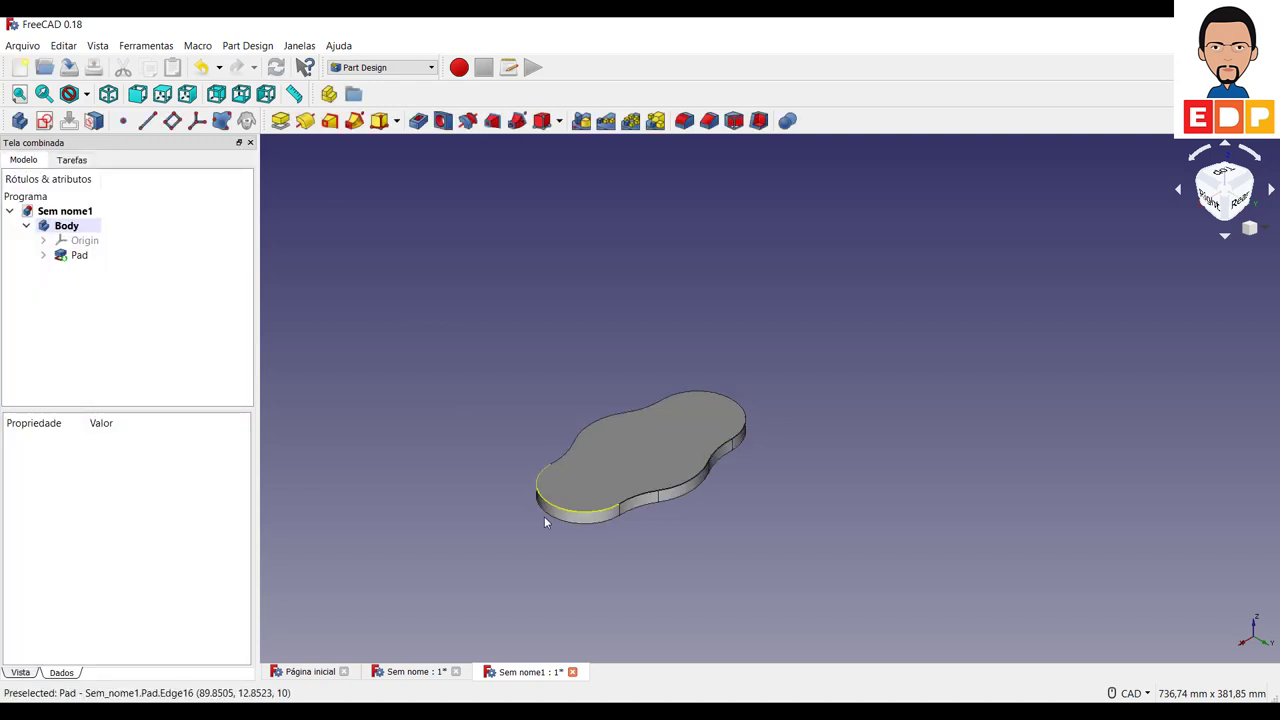
click(603, 466)
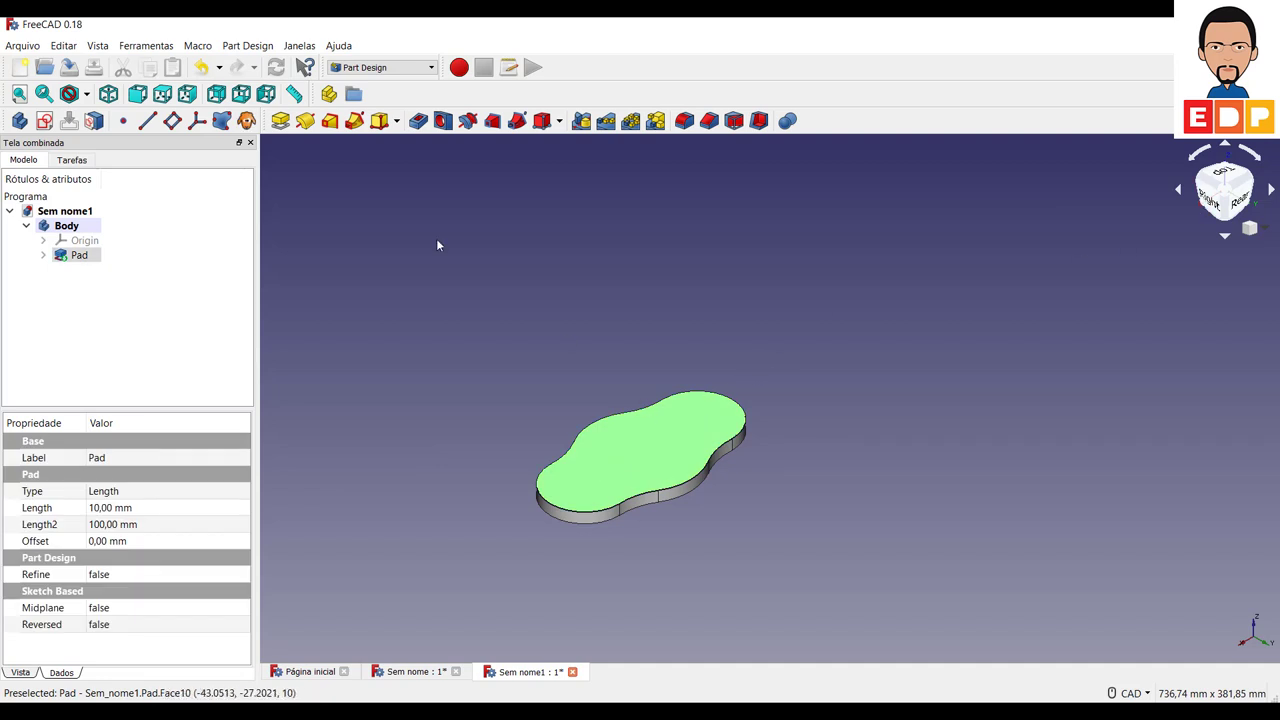
Start a new sketch on the plate's top face and draw a circle at each end
click(44, 120)
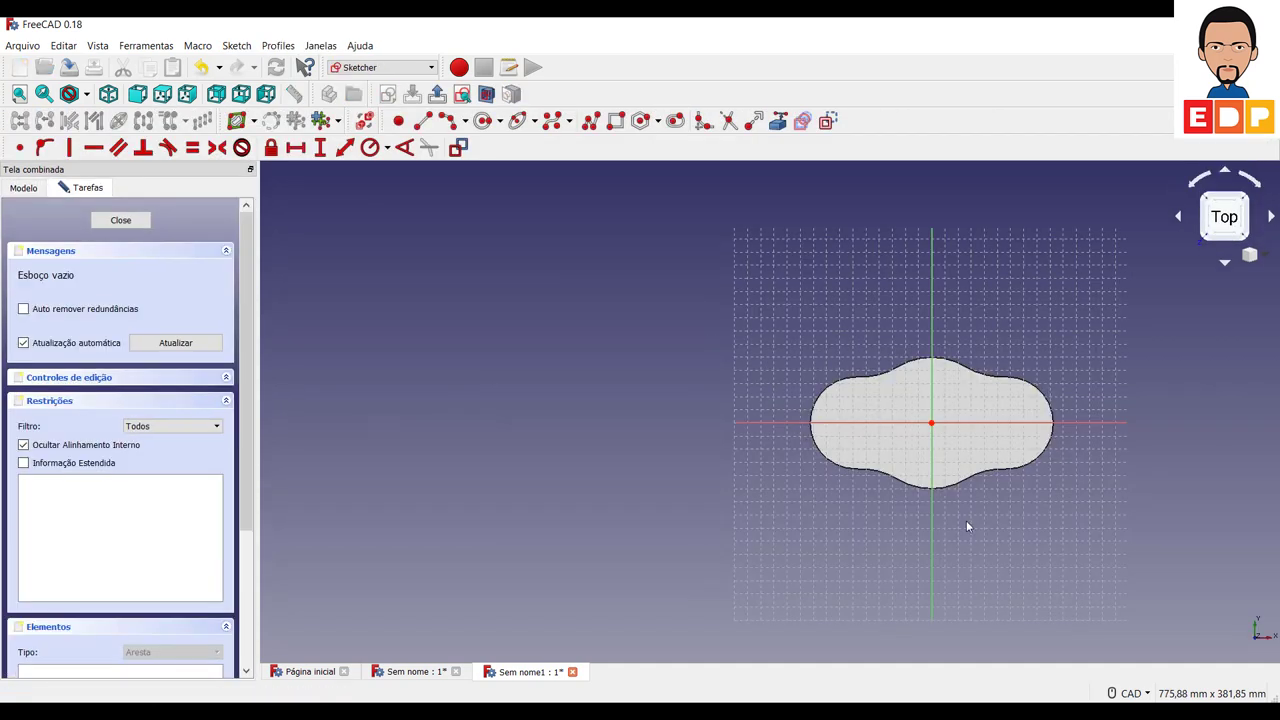
scroll(985, 528, down, 2)
scroll(983, 528, up, 6)
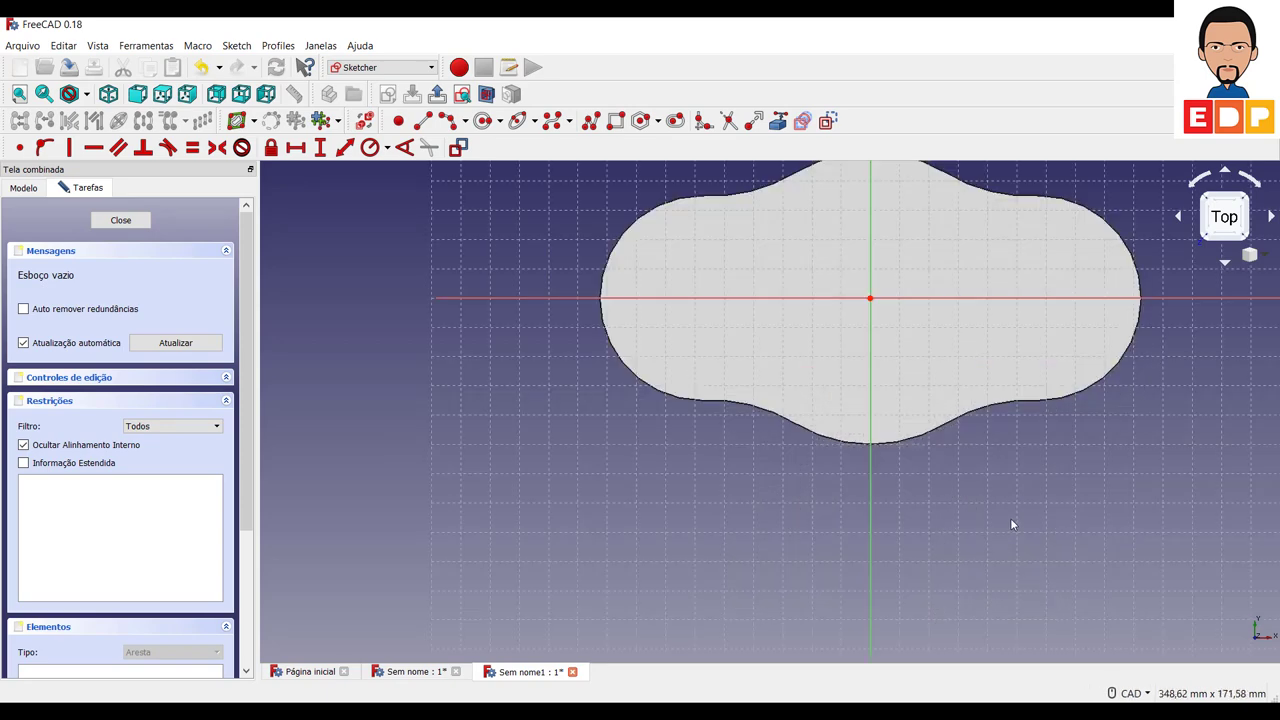
middle_drag(1010, 523, 946, 586)
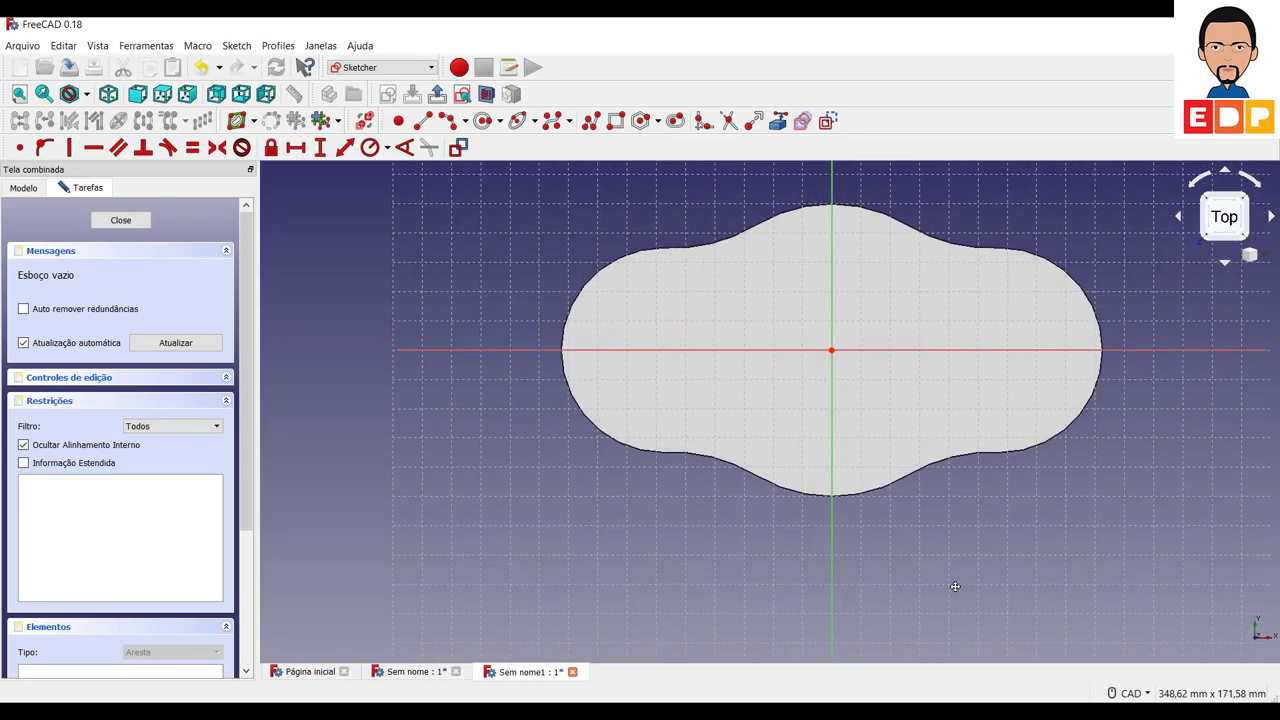
click(485, 124)
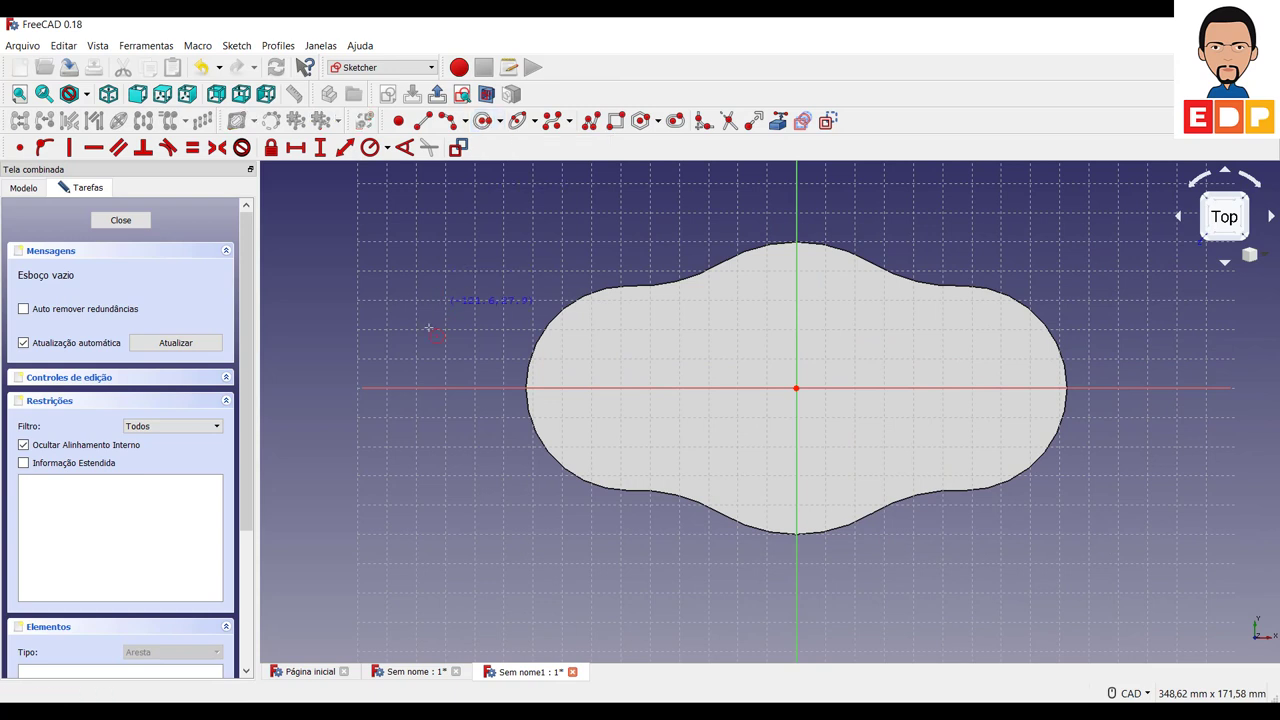
click(443, 372)
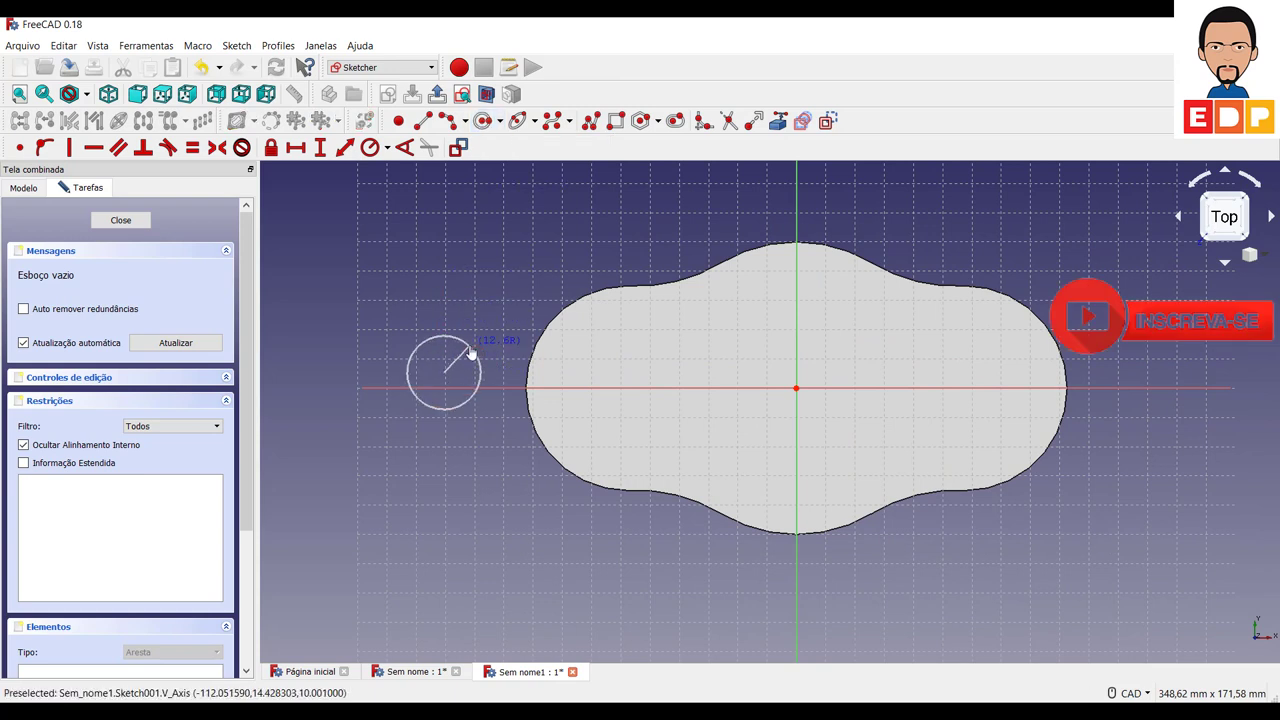
click(470, 346)
click(1143, 372)
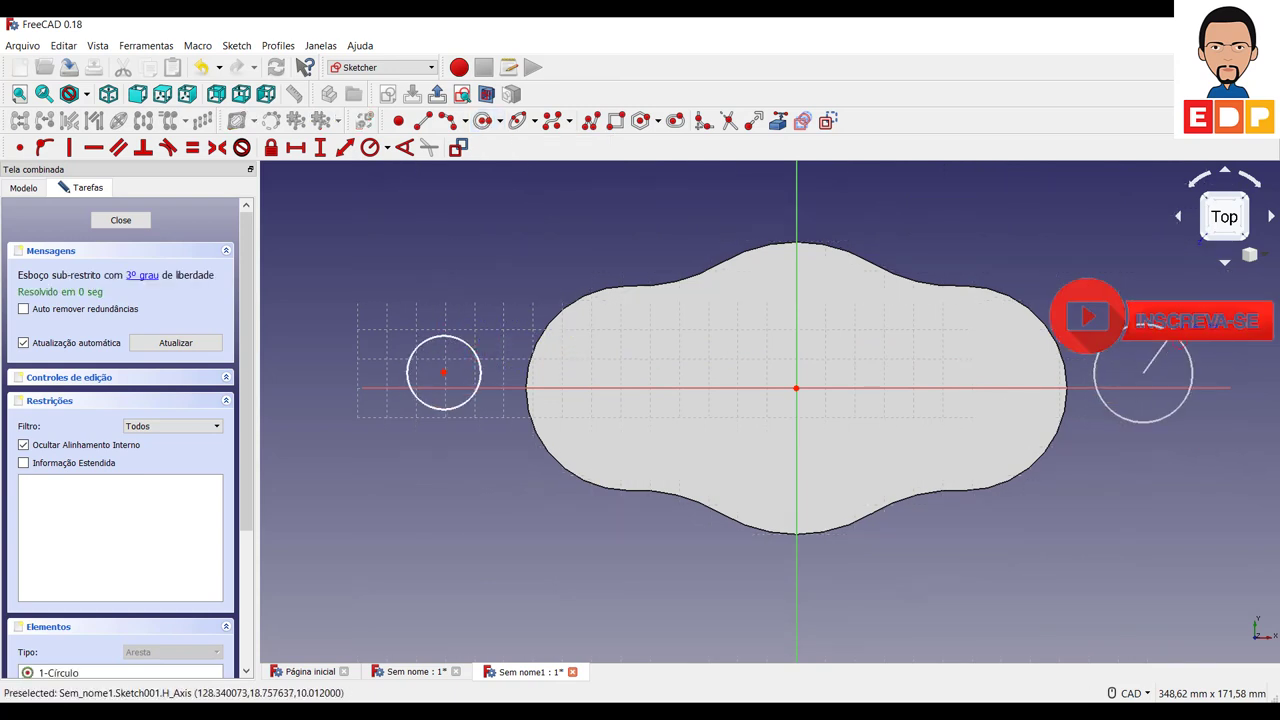
click(1165, 346)
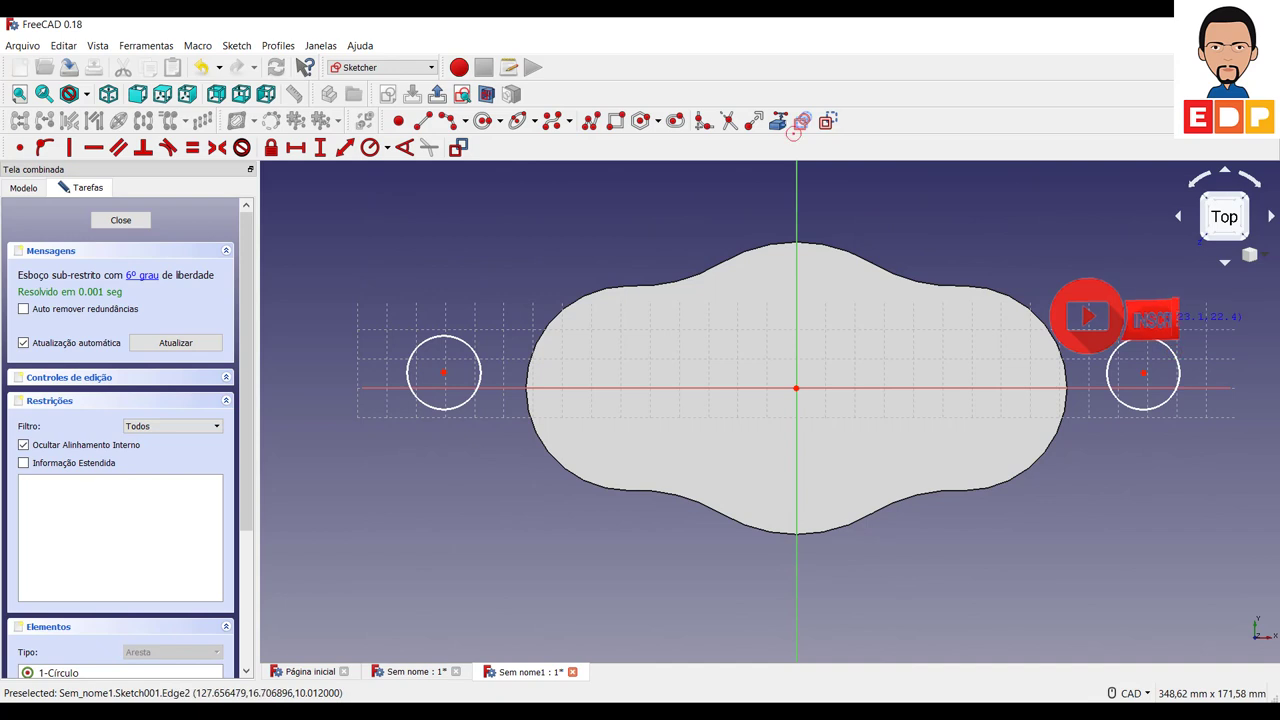
right_click(399, 322)
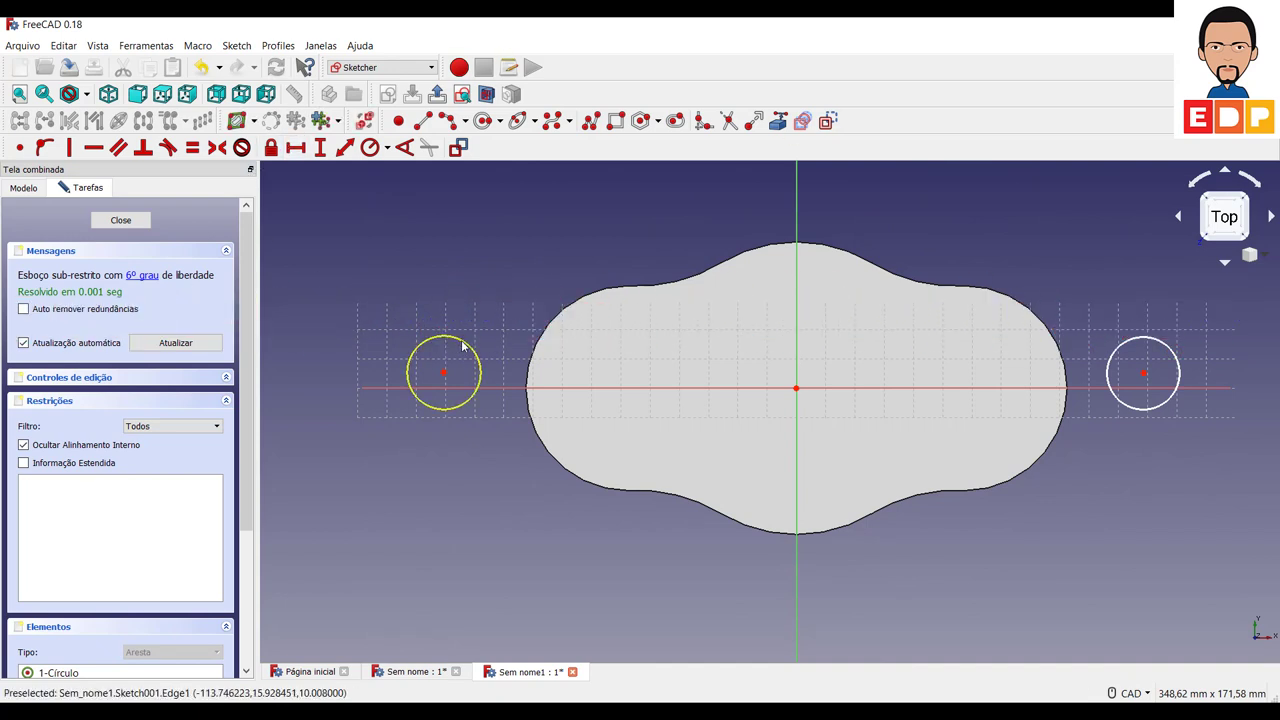
Constrain the left and right circles equal in size
click(463, 346)
click(1168, 348)
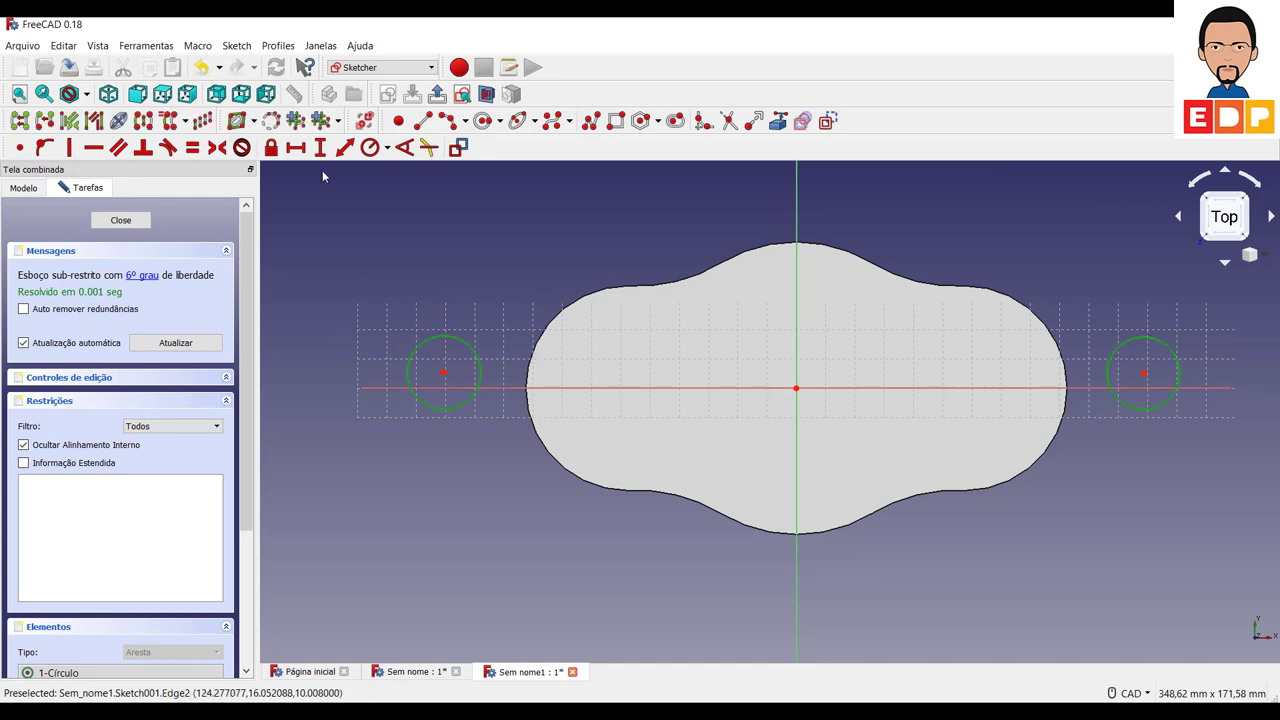
click(193, 148)
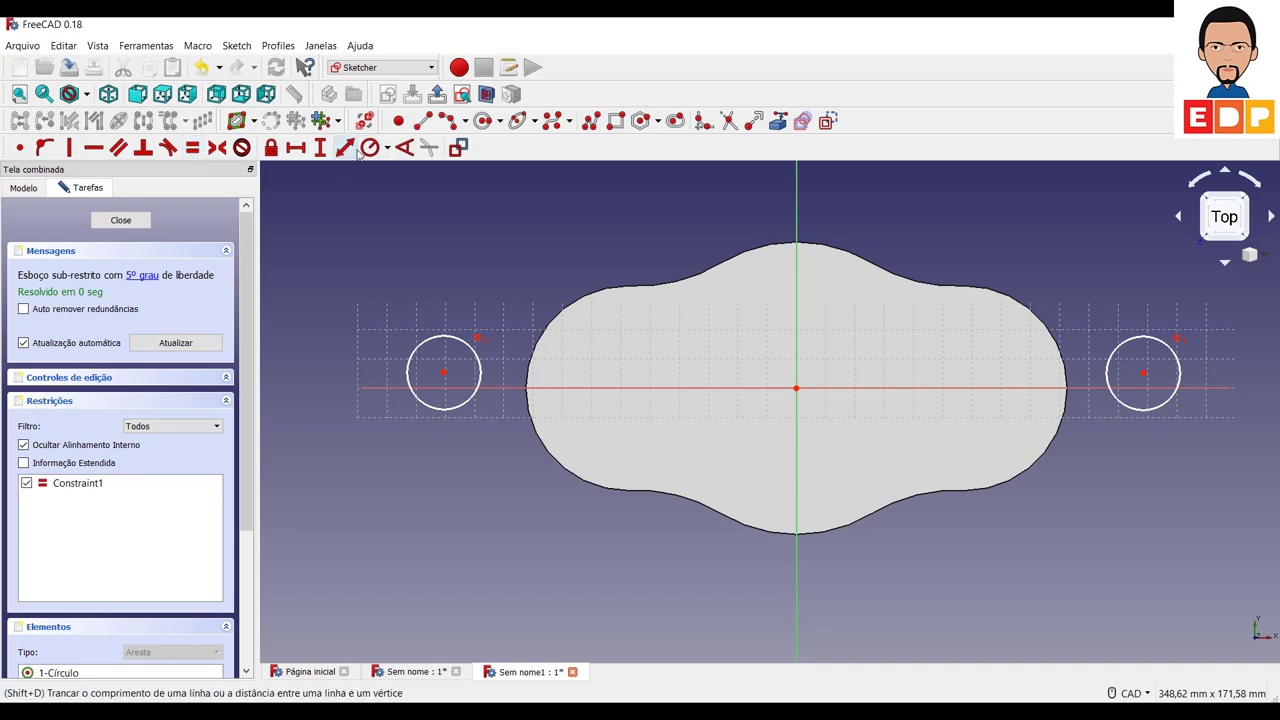
Constrain the left circle to a 25 mm diameter
click(387, 148)
click(405, 184)
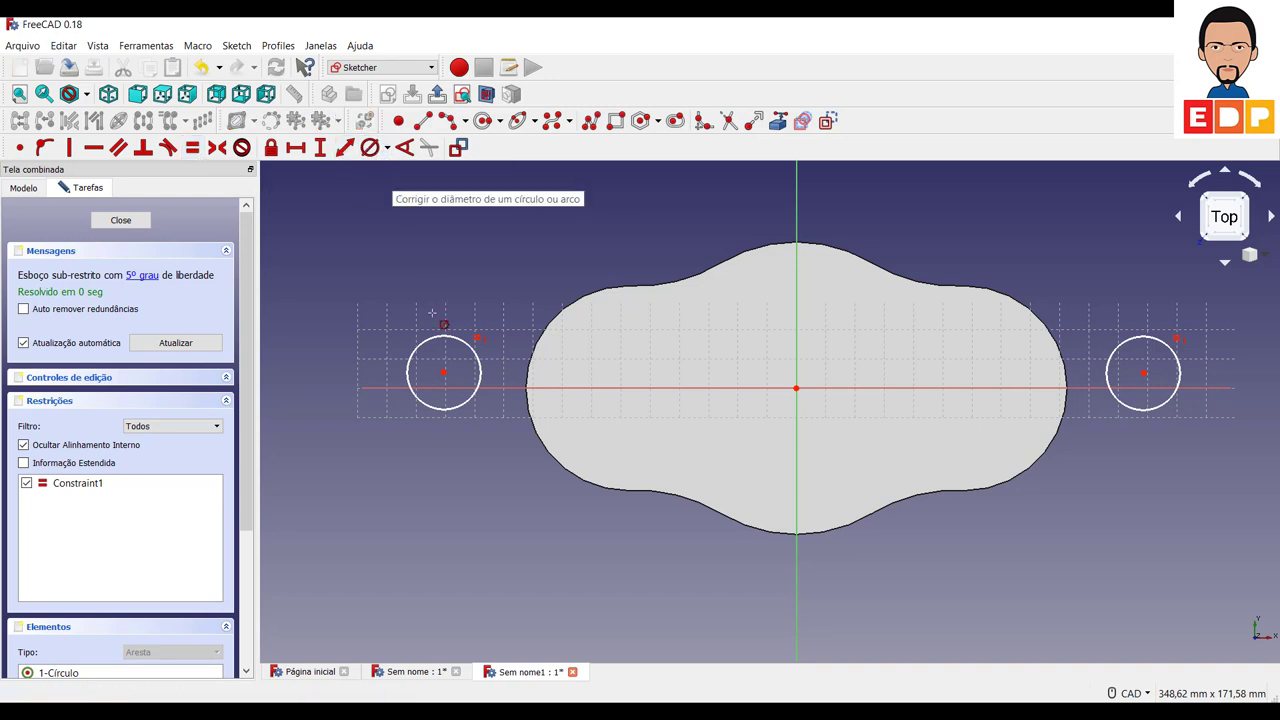
click(454, 338)
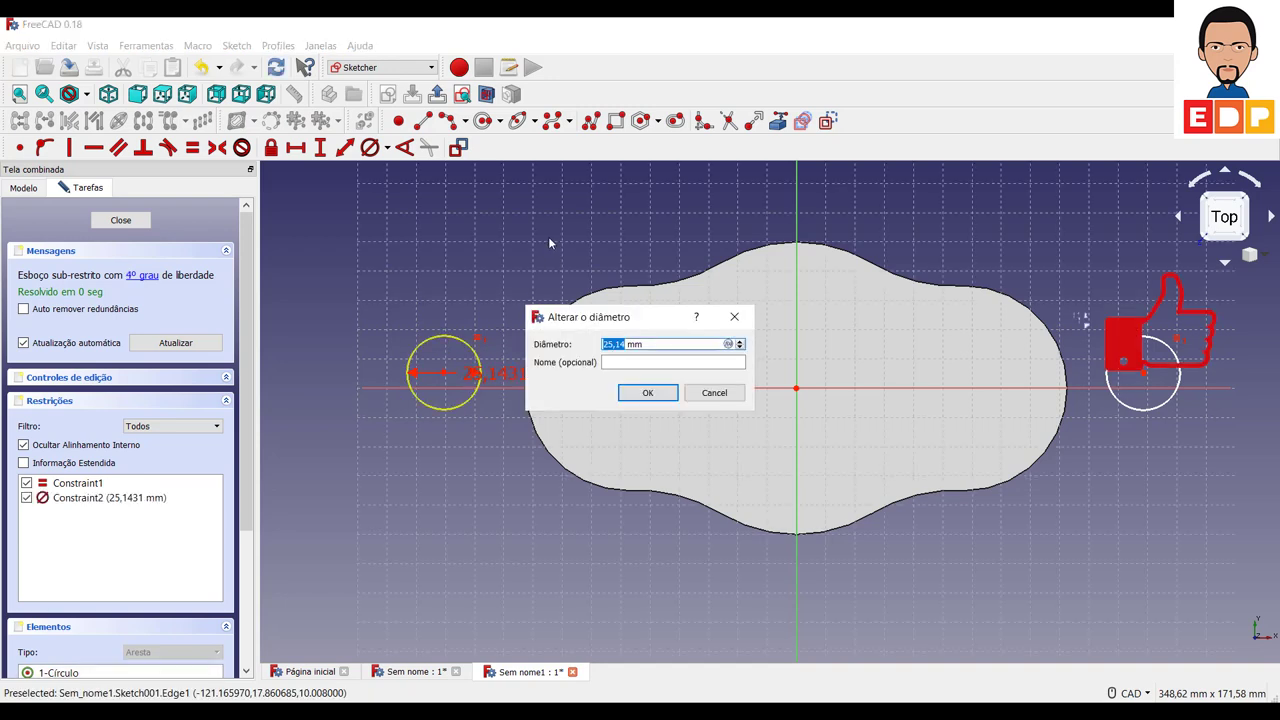
text(25)
key(Return)
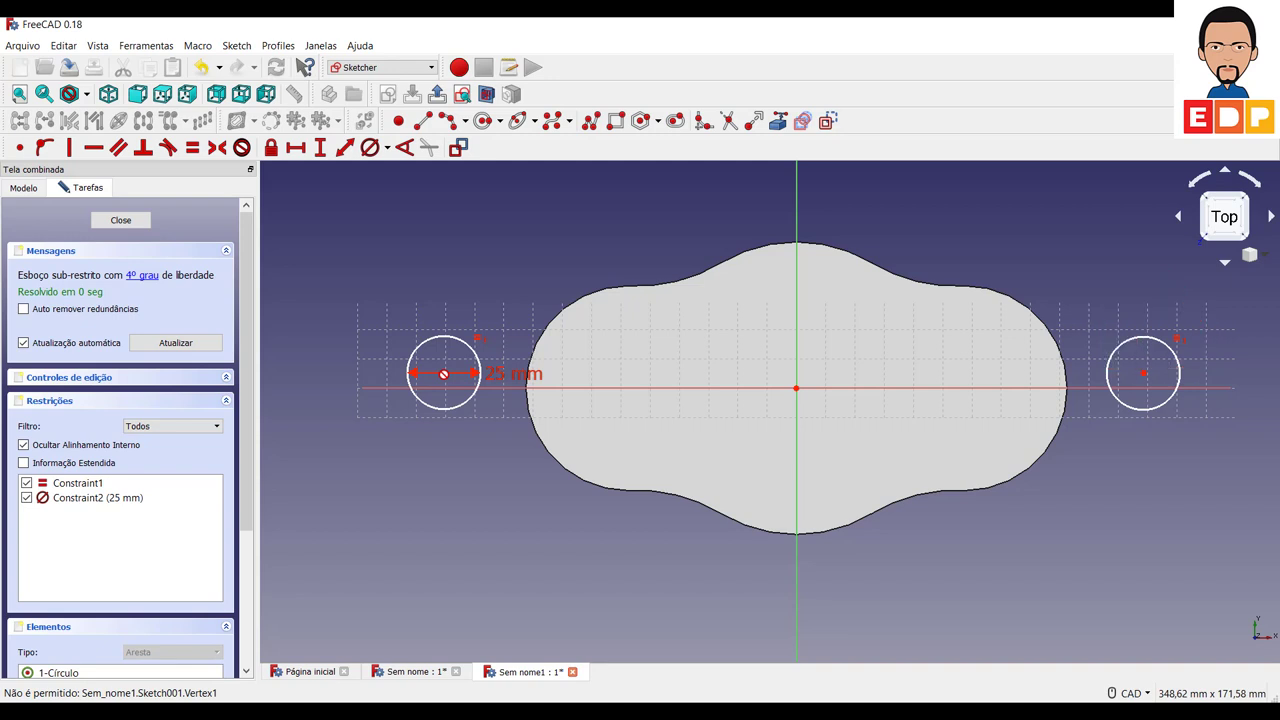
right_click(496, 421)
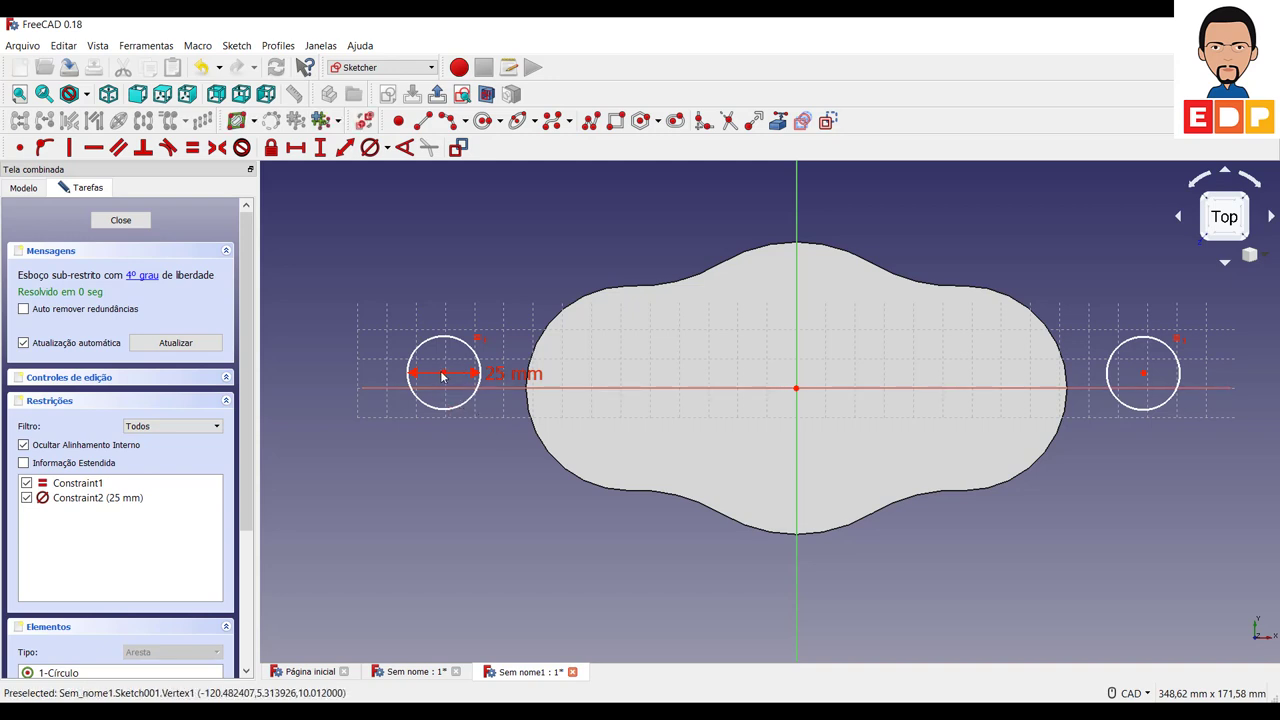
Make the two circle centres symmetric about the vertical axis
click(444, 377)
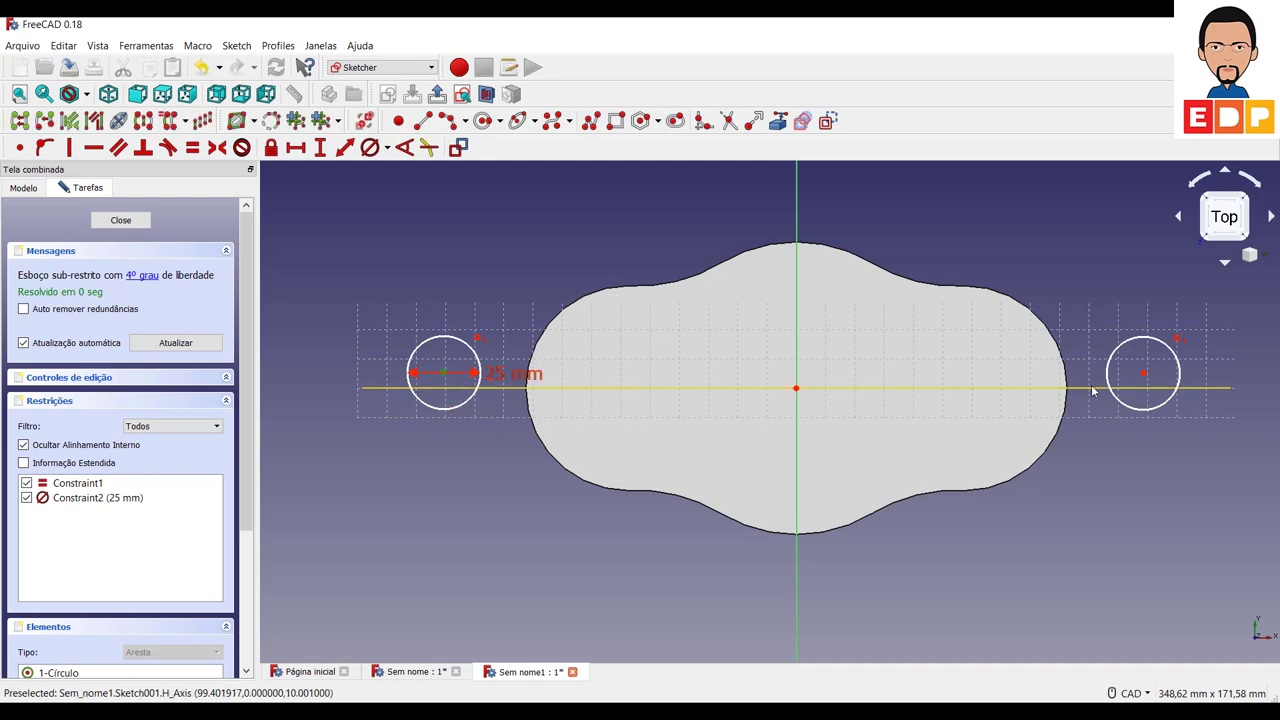
click(1145, 377)
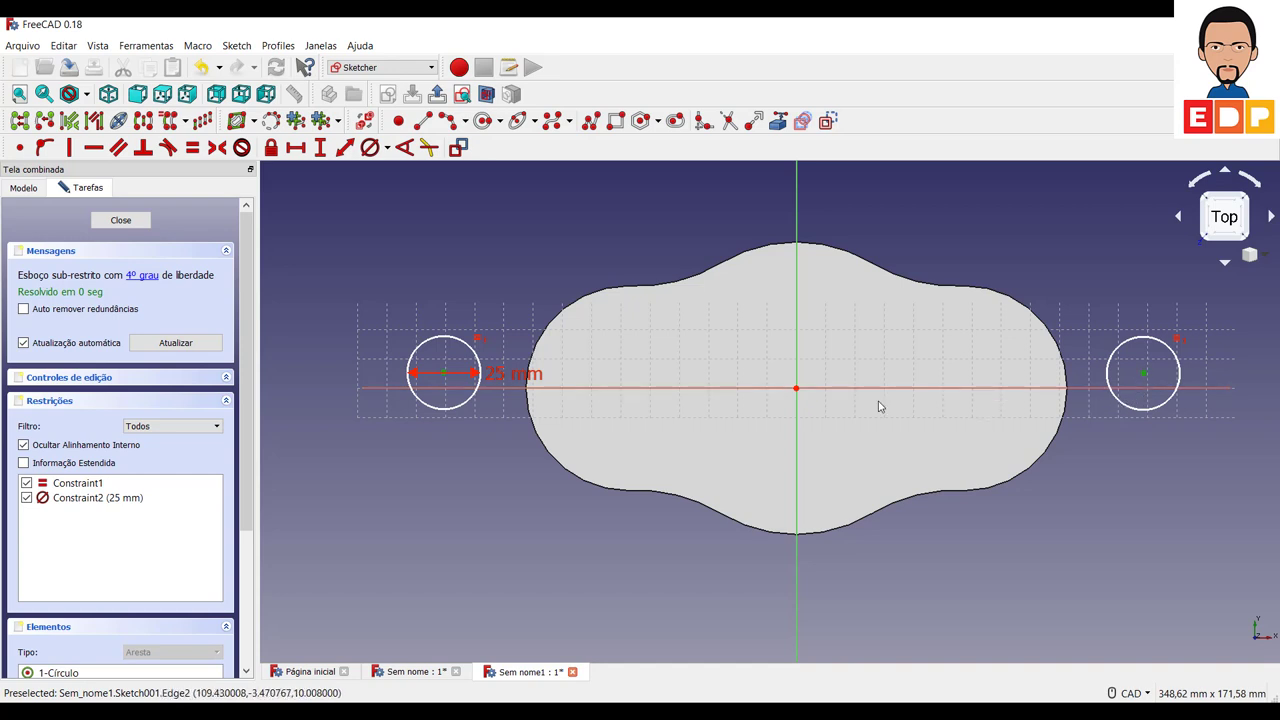
click(797, 362)
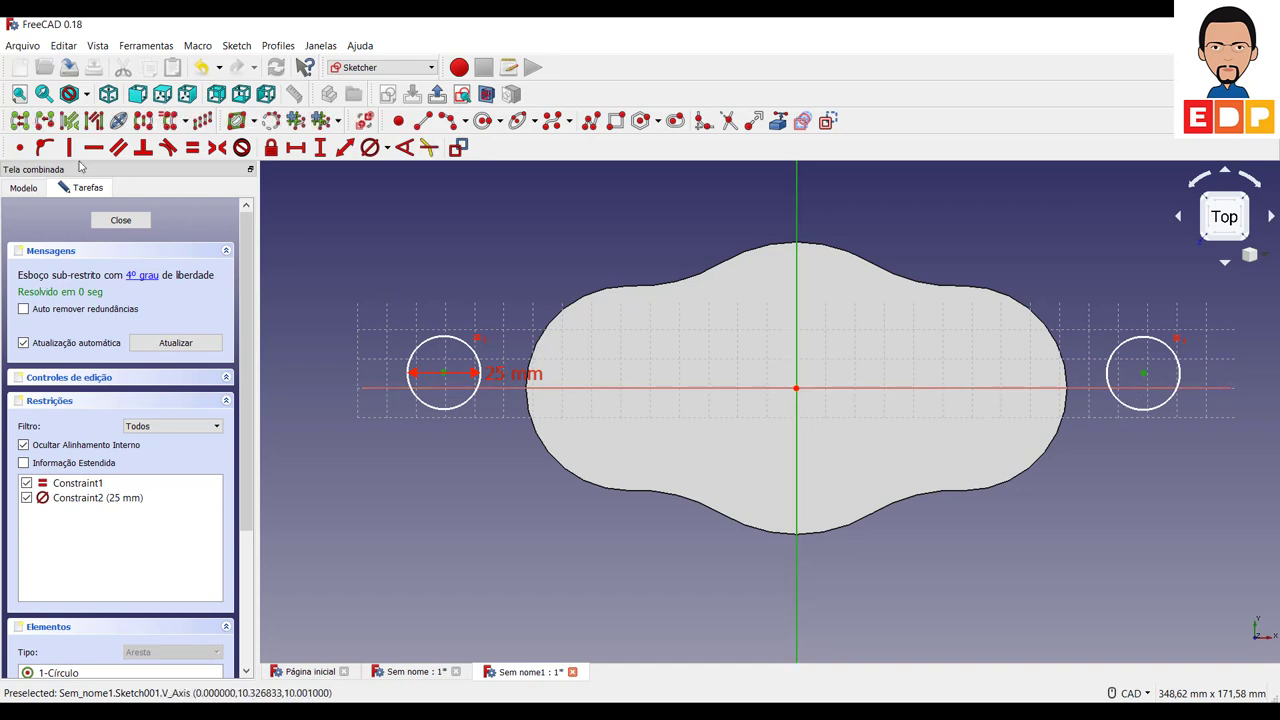
click(217, 147)
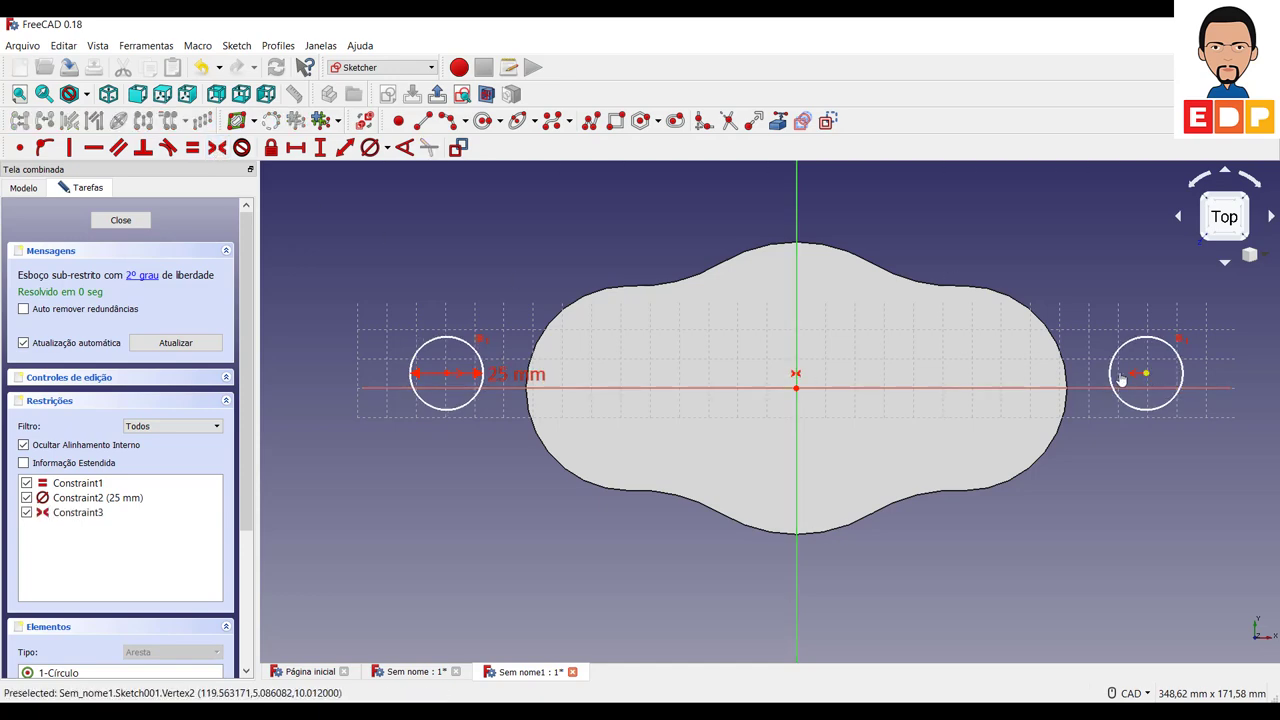
drag(1150, 376, 963, 395)
Place the right circle's centre on the horizontal axis
click(962, 394)
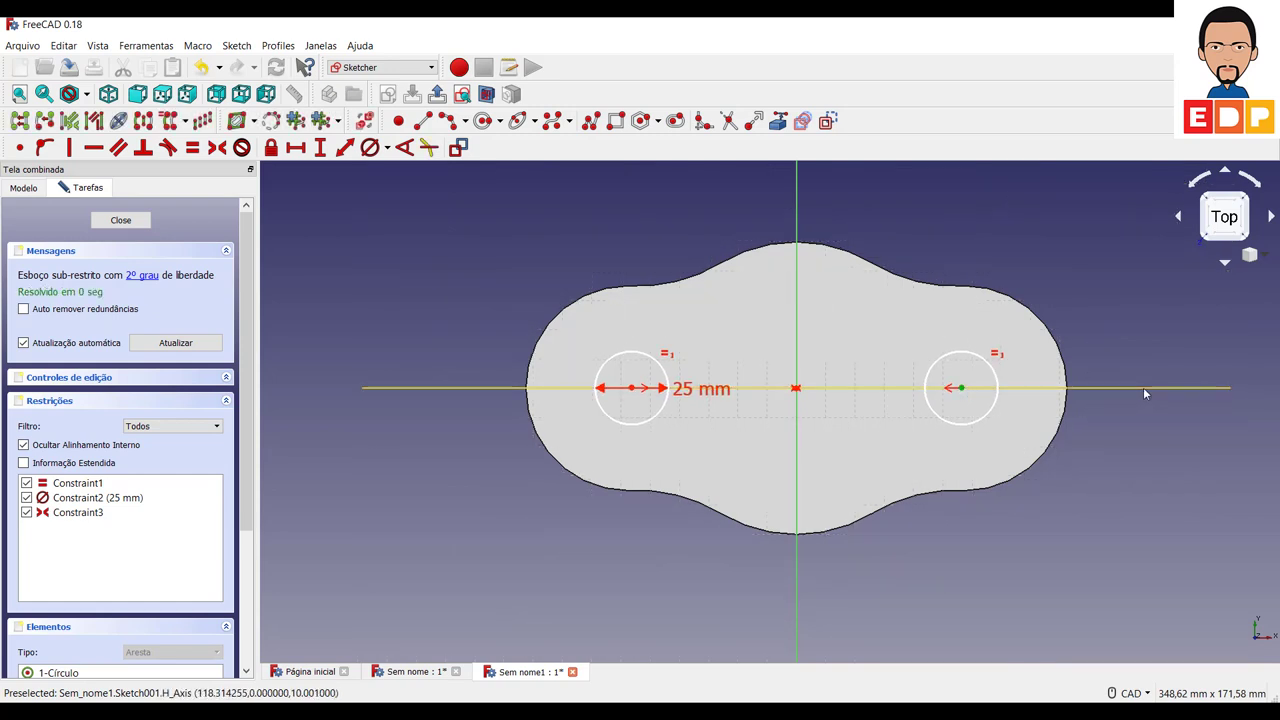
click(1147, 389)
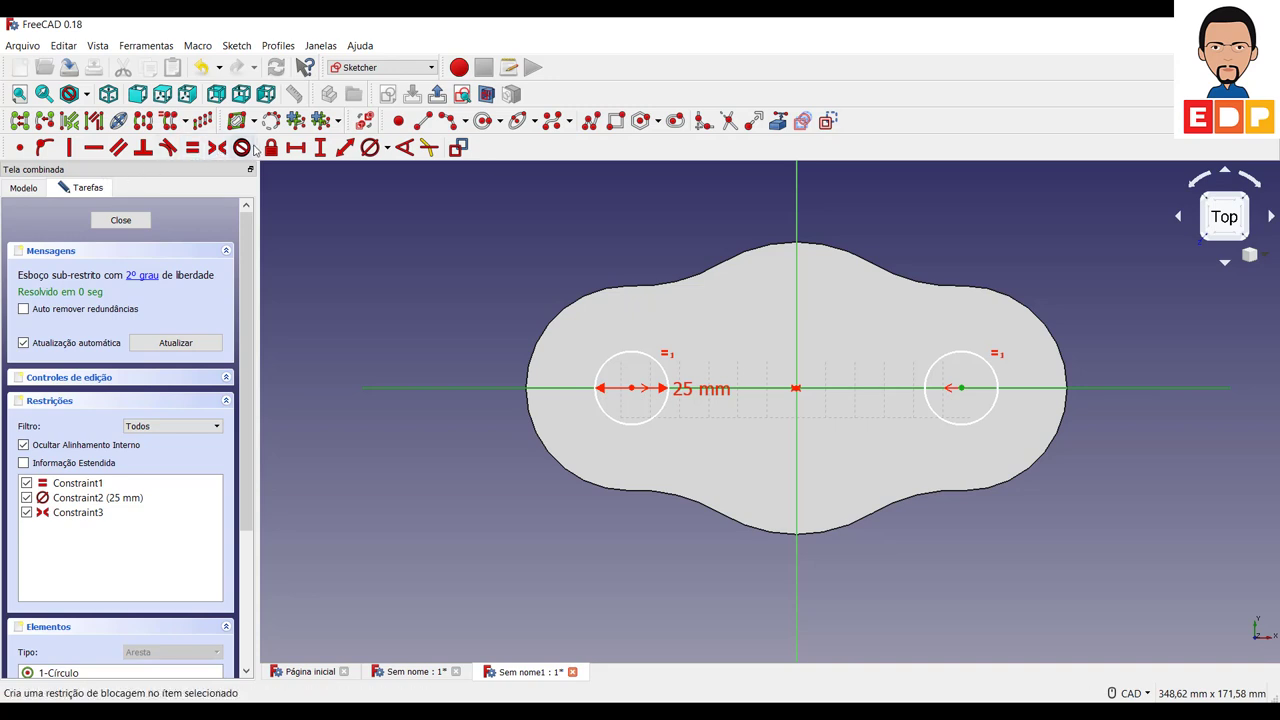
click(44, 147)
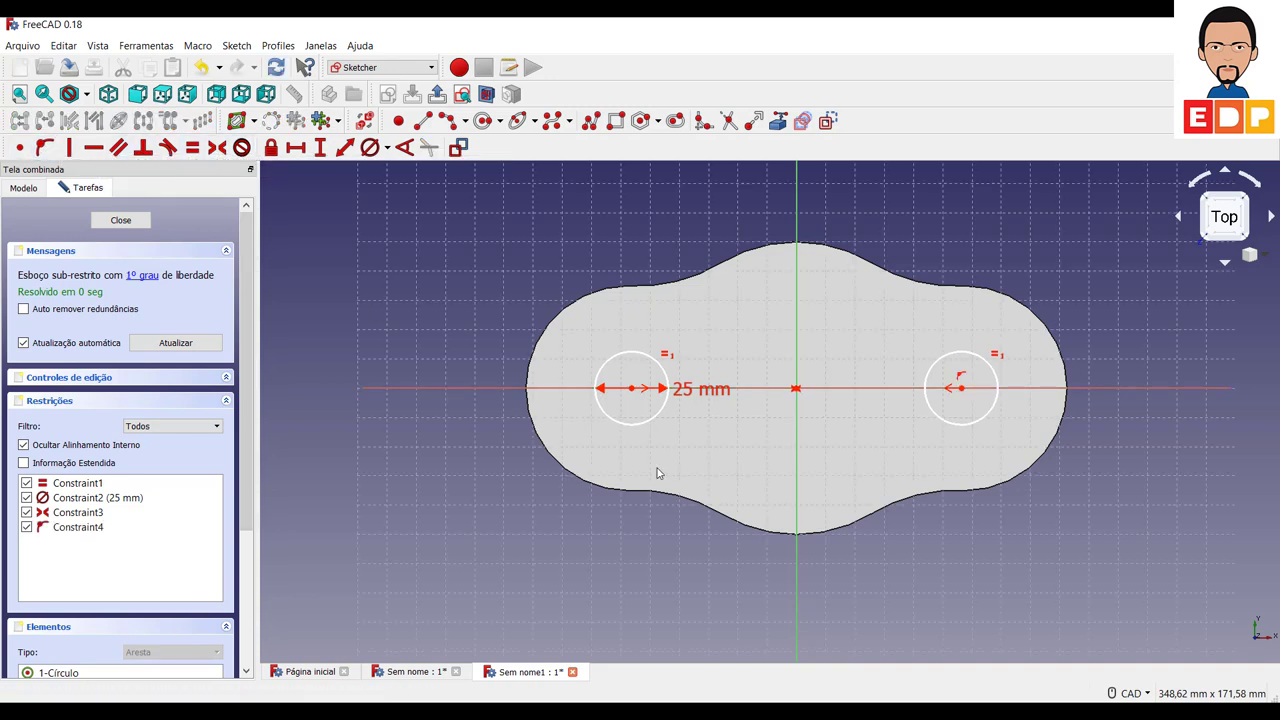
mouse_move(632, 388)
mouse_down()
mouse_move(608, 400)
mouse_move(646, 403)
mouse_move(623, 400)
mouse_up()
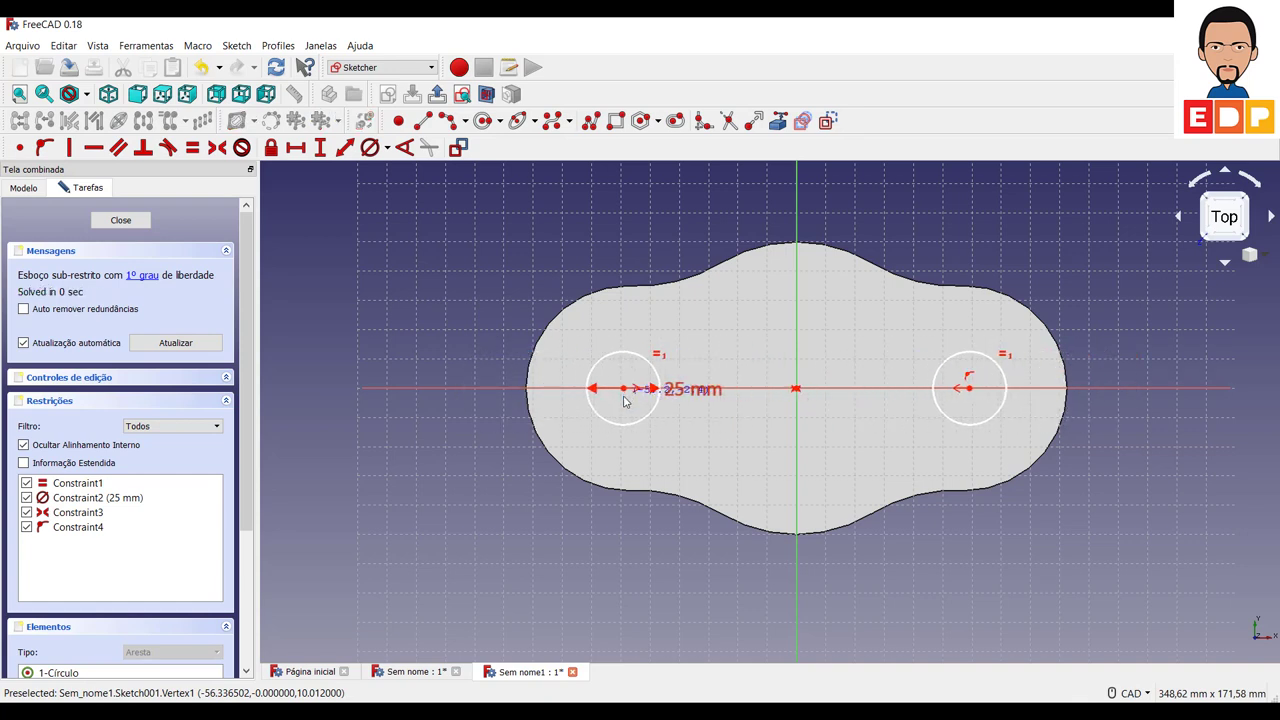
Set the circle centres 115 mm apart and move the 115 mm and 25 mm labels clear
click(965, 395)
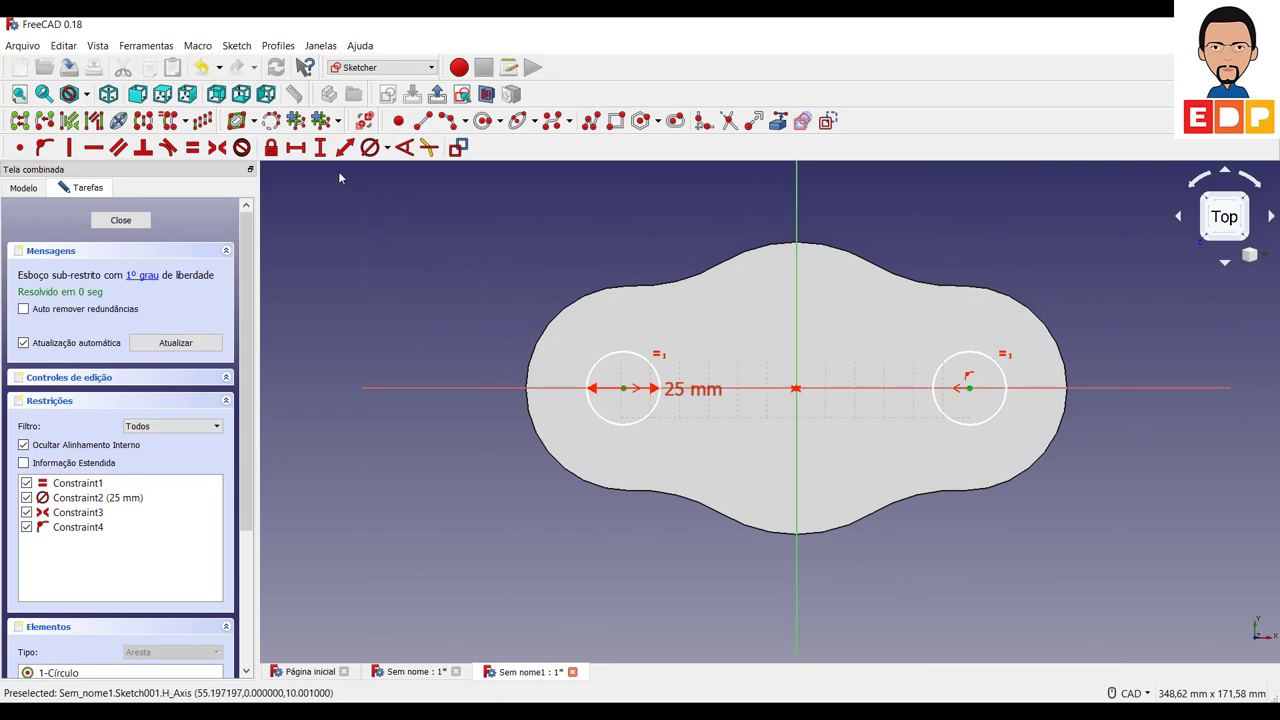
click(300, 148)
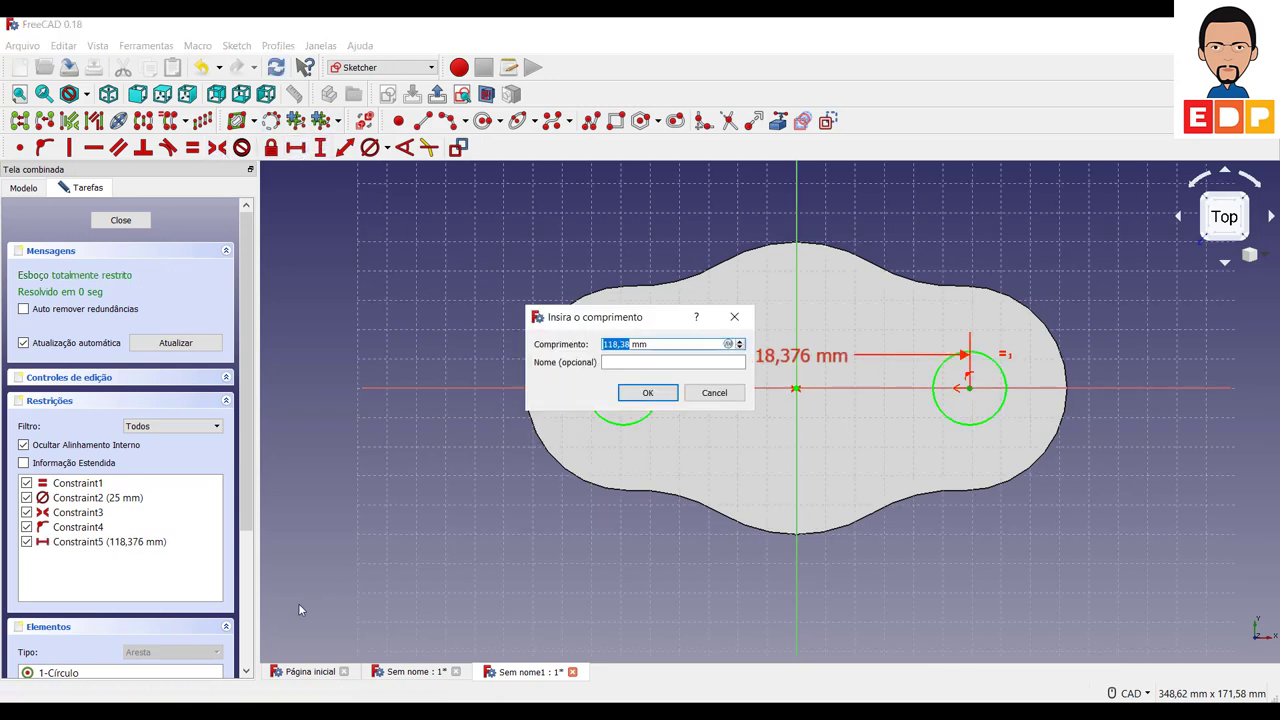
text(1)
key(Return)
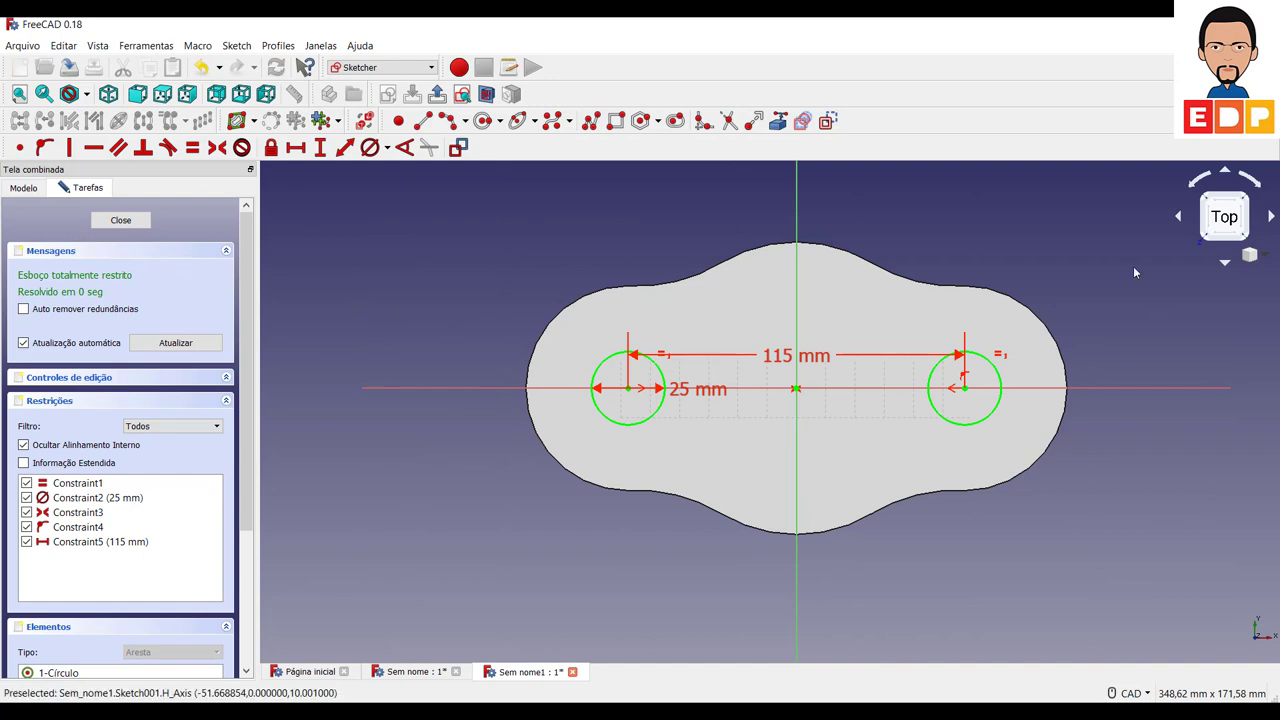
drag(775, 489, 790, 630)
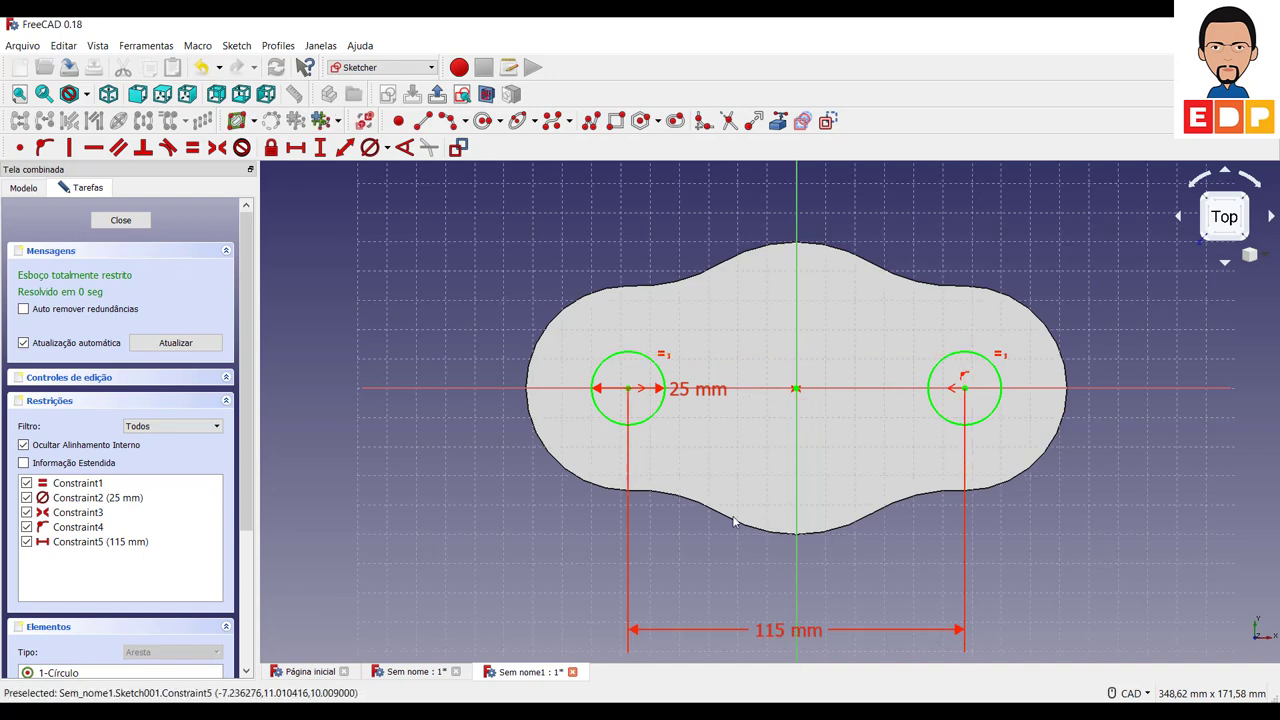
drag(680, 393, 362, 456)
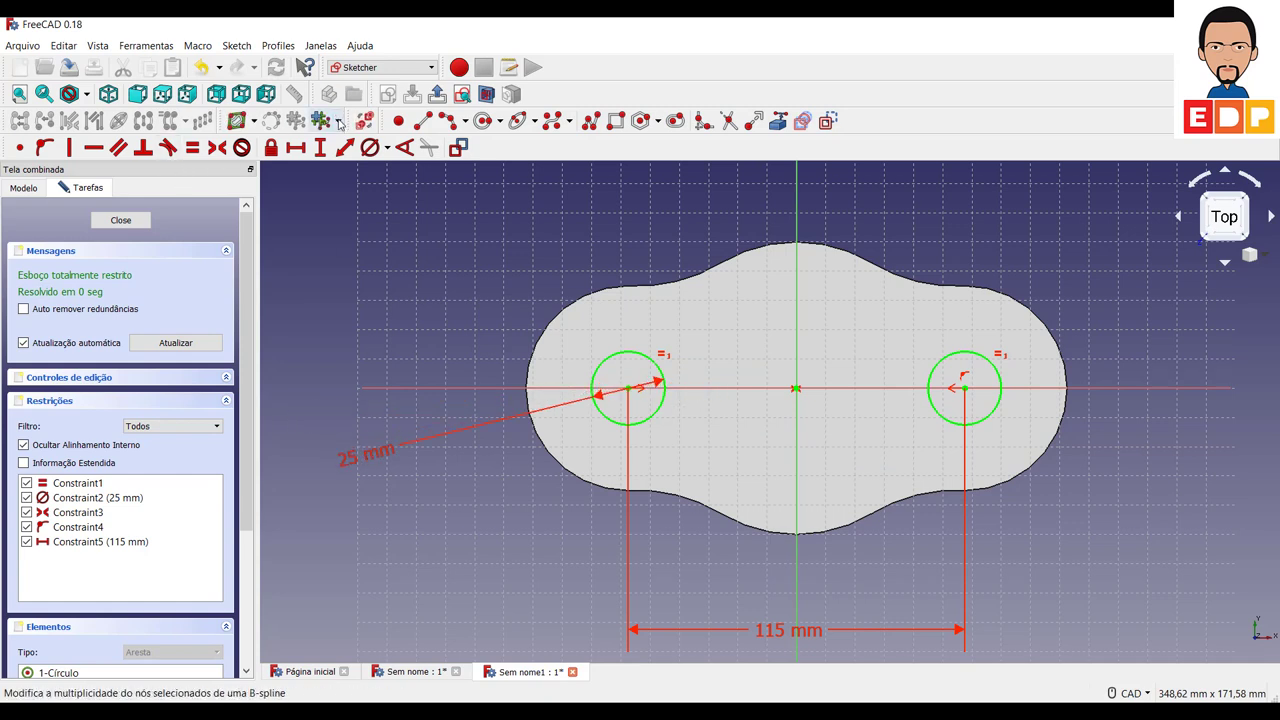
Draw a circle centred on the sketch origin and give it a 50 mm diameter constraint
click(489, 127)
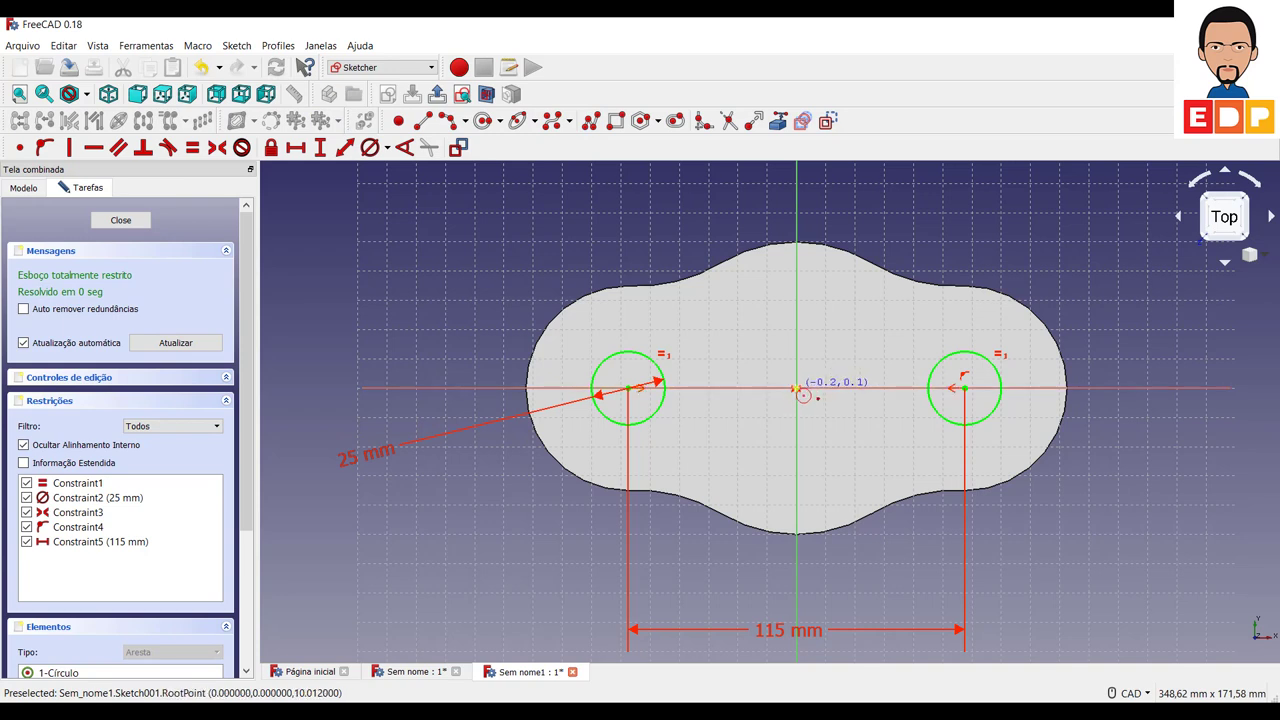
click(796, 390)
click(855, 333)
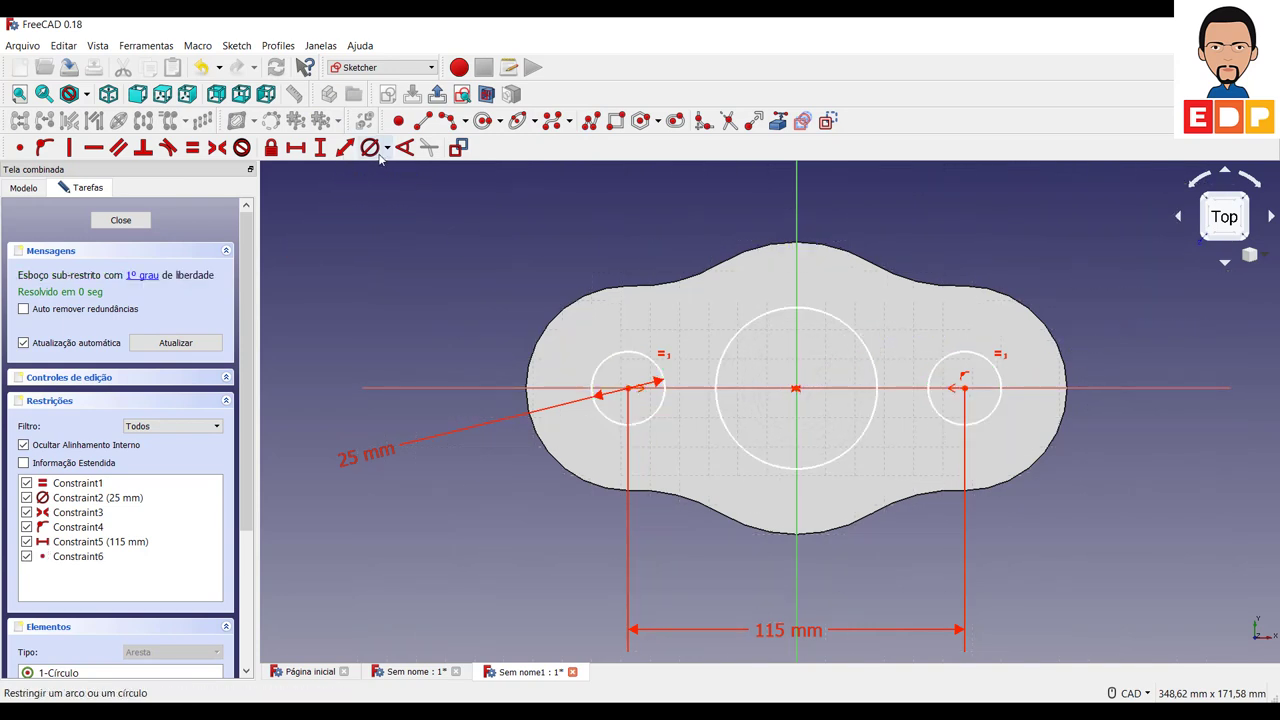
click(369, 147)
click(754, 319)
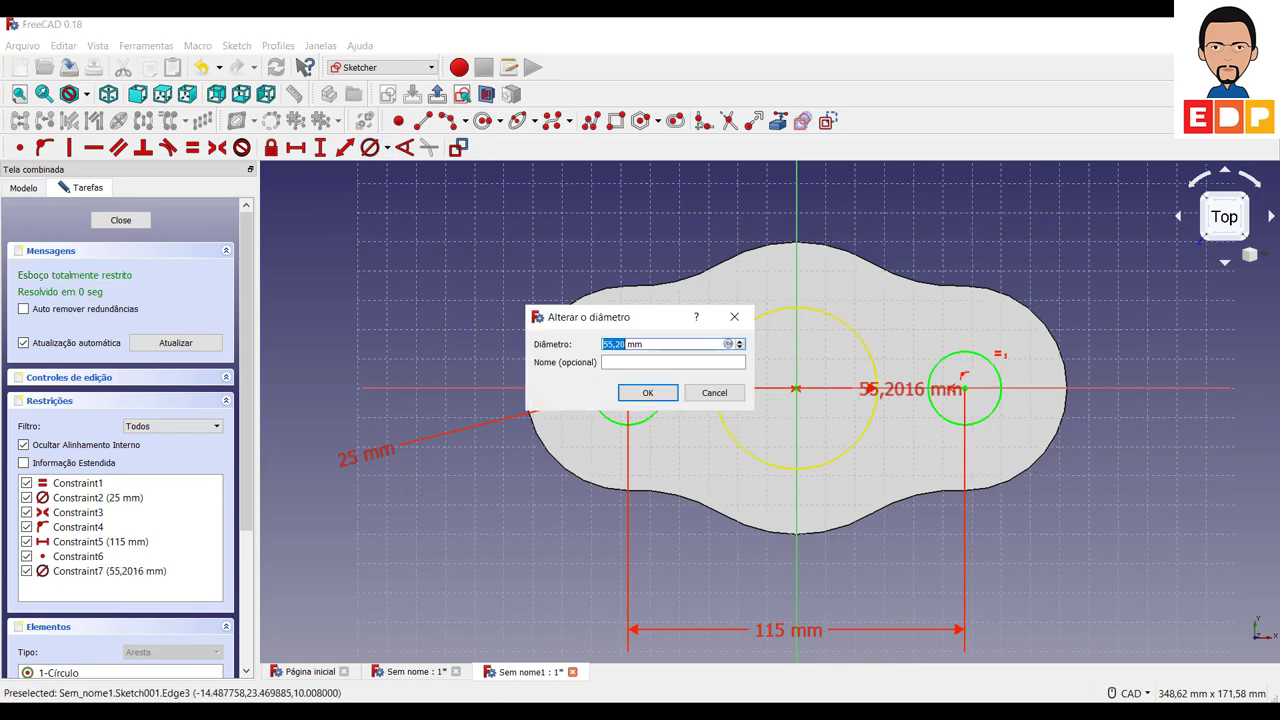
text(5)
key(Return)
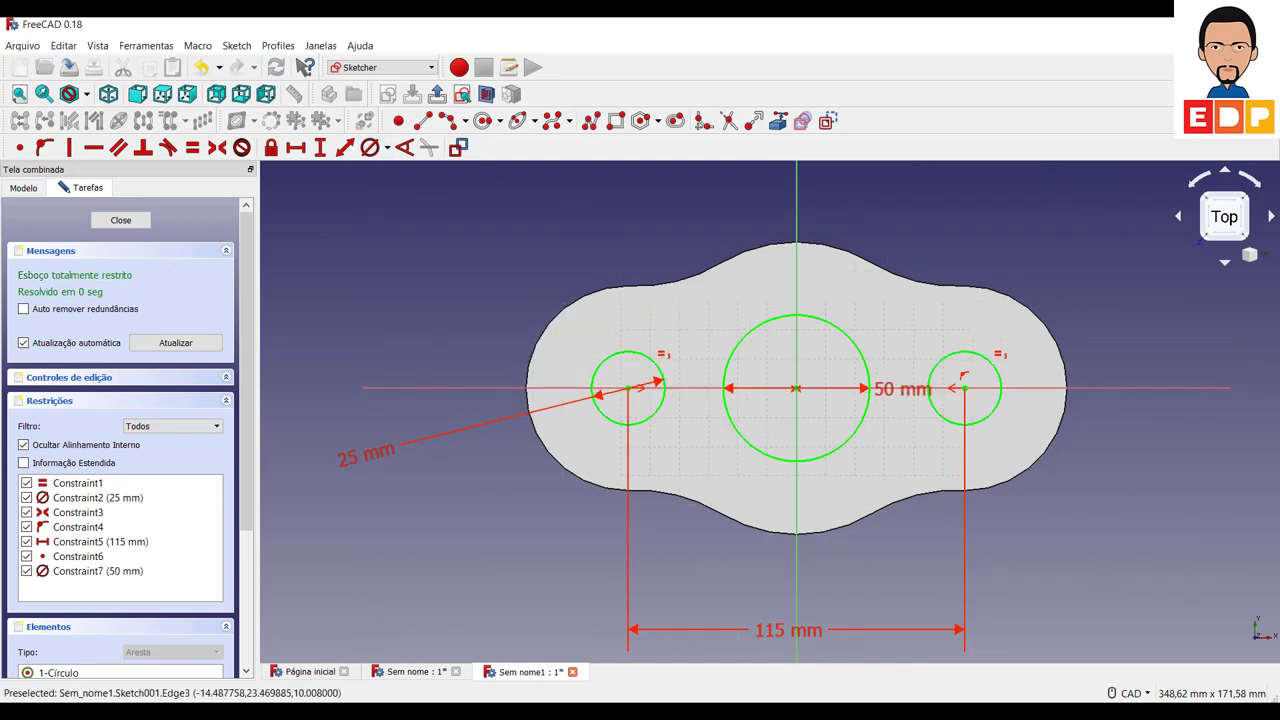
Close the sketch and pocket the three circles Through all the plate
click(121, 221)
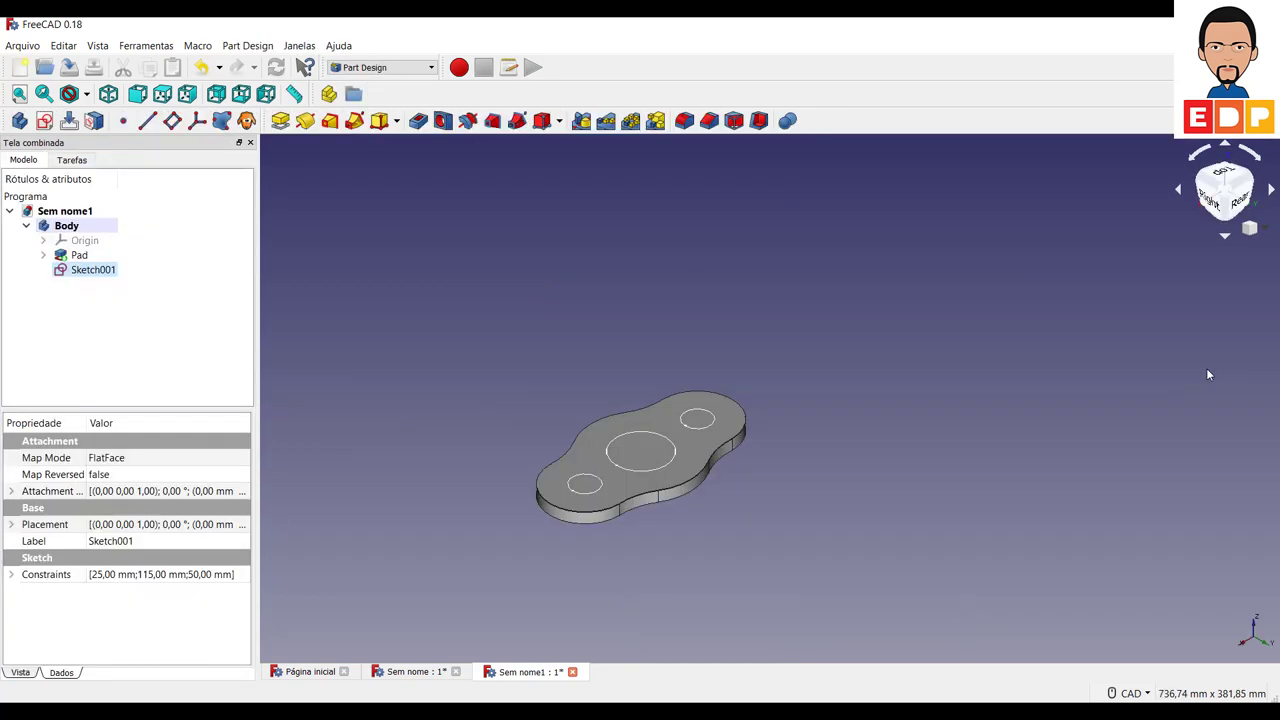
click(418, 120)
click(188, 250)
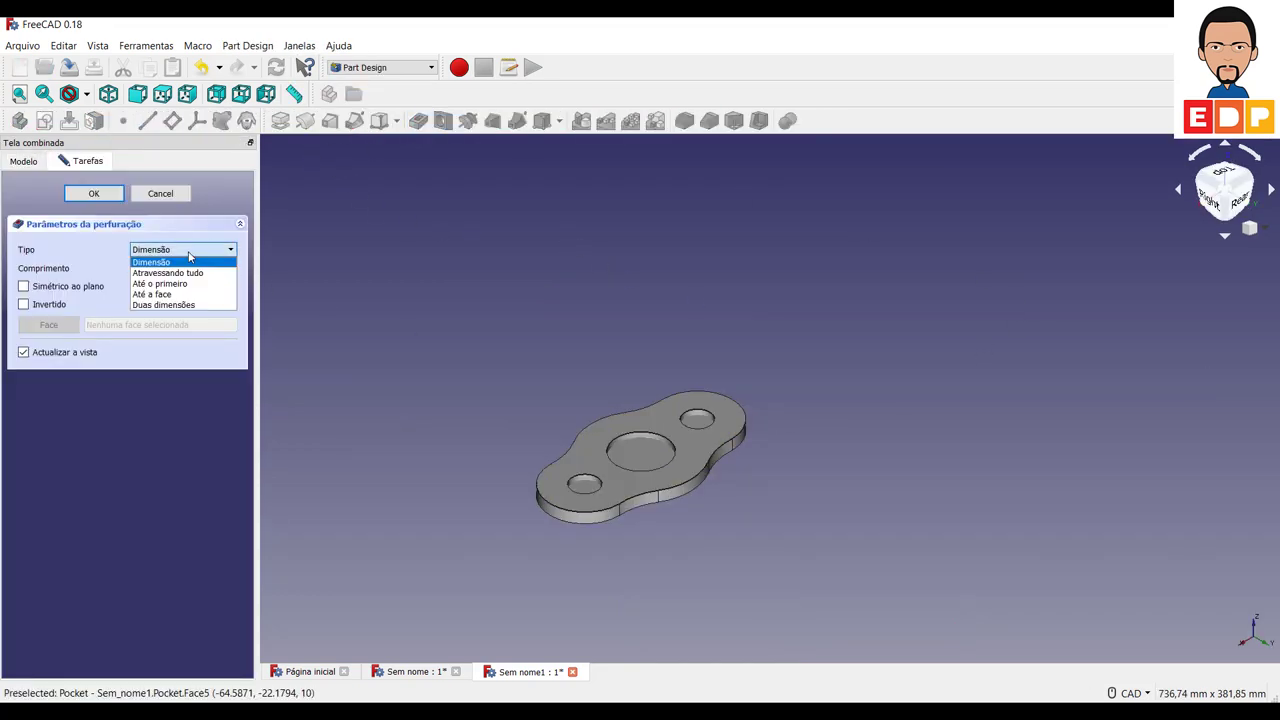
click(168, 273)
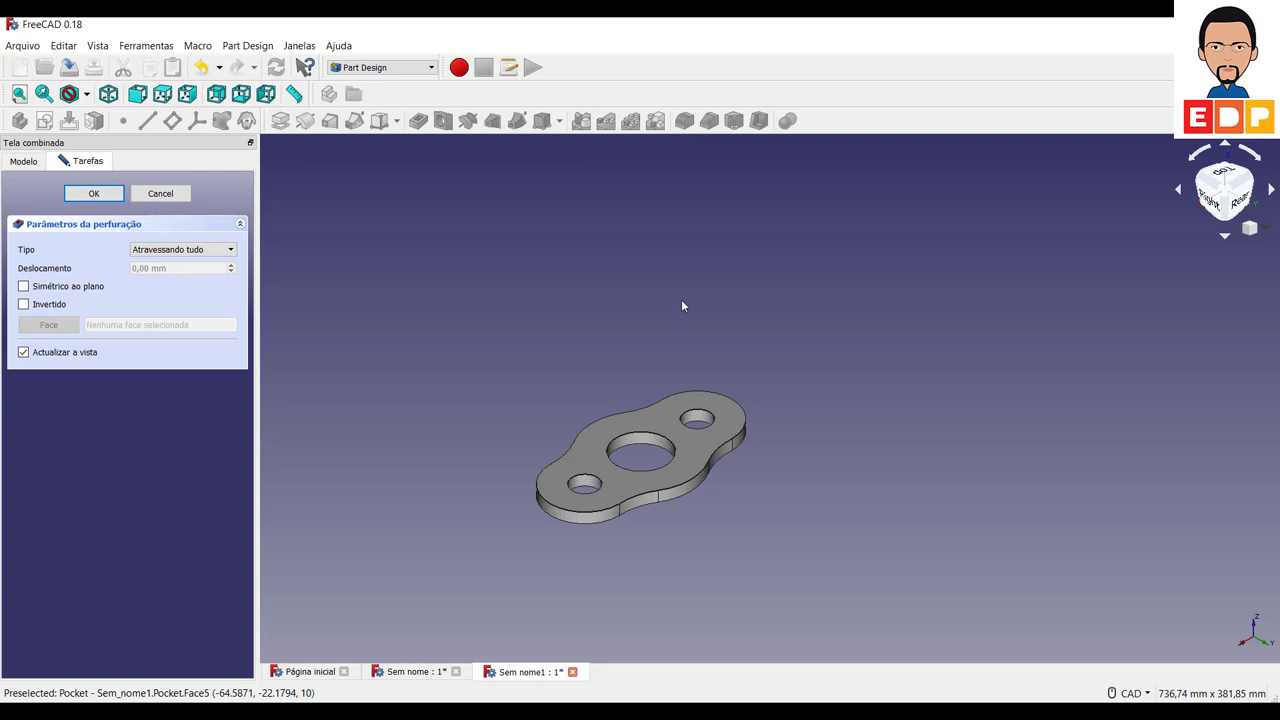
click(103, 203)
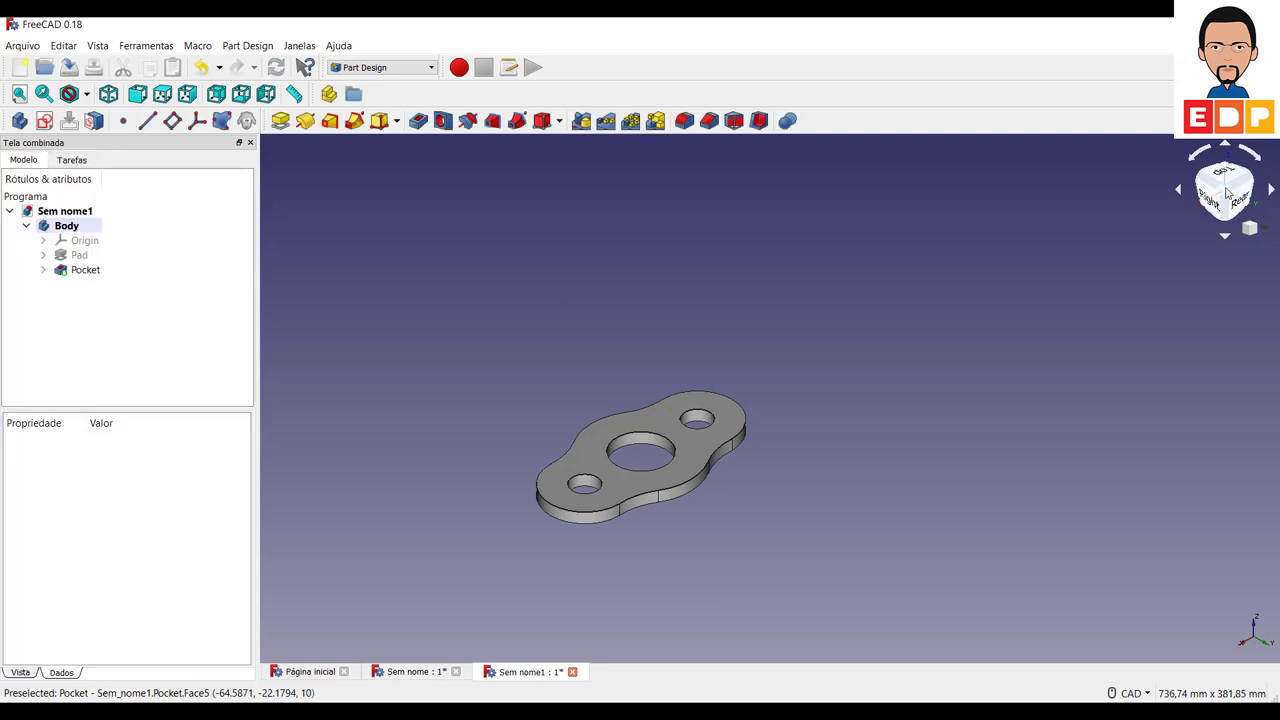
View the pocketed plate from the Top and zoom to inspect the holes
click(1224, 175)
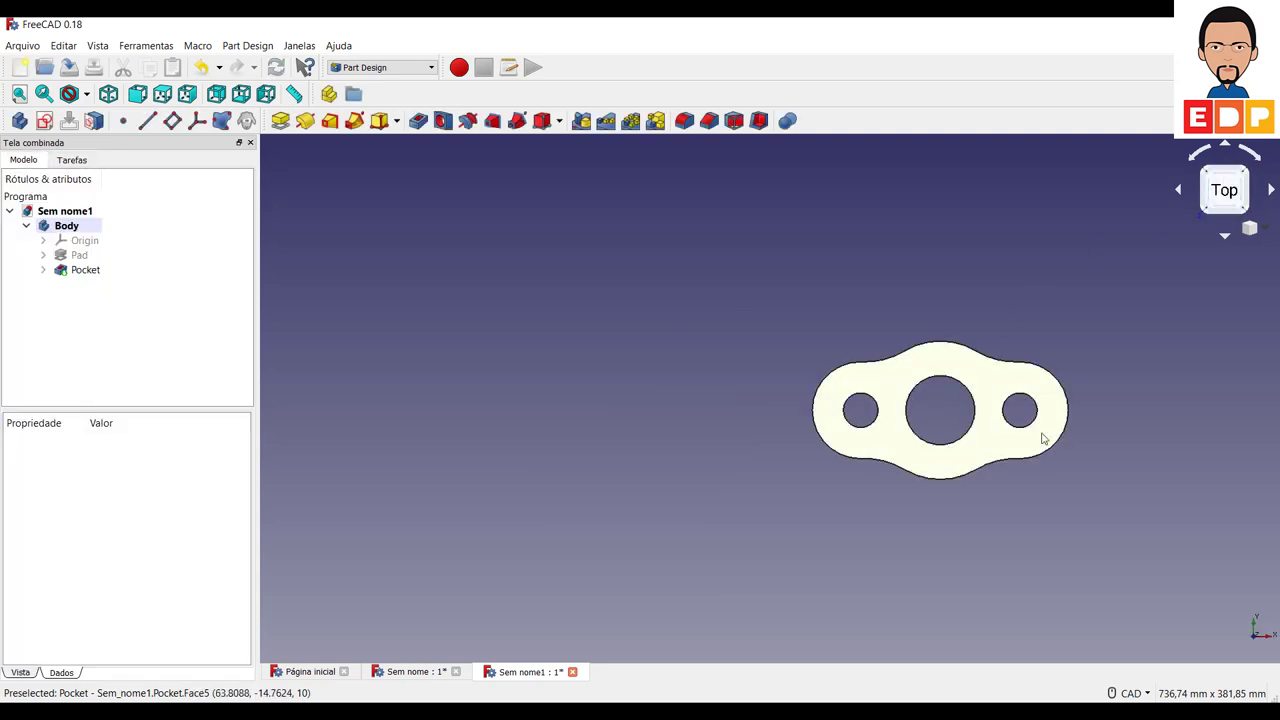
scroll(1048, 432, down, 3)
scroll(1052, 425, up, 2)
scroll(1052, 425, up, 2)
scroll(1052, 425, down, 2)
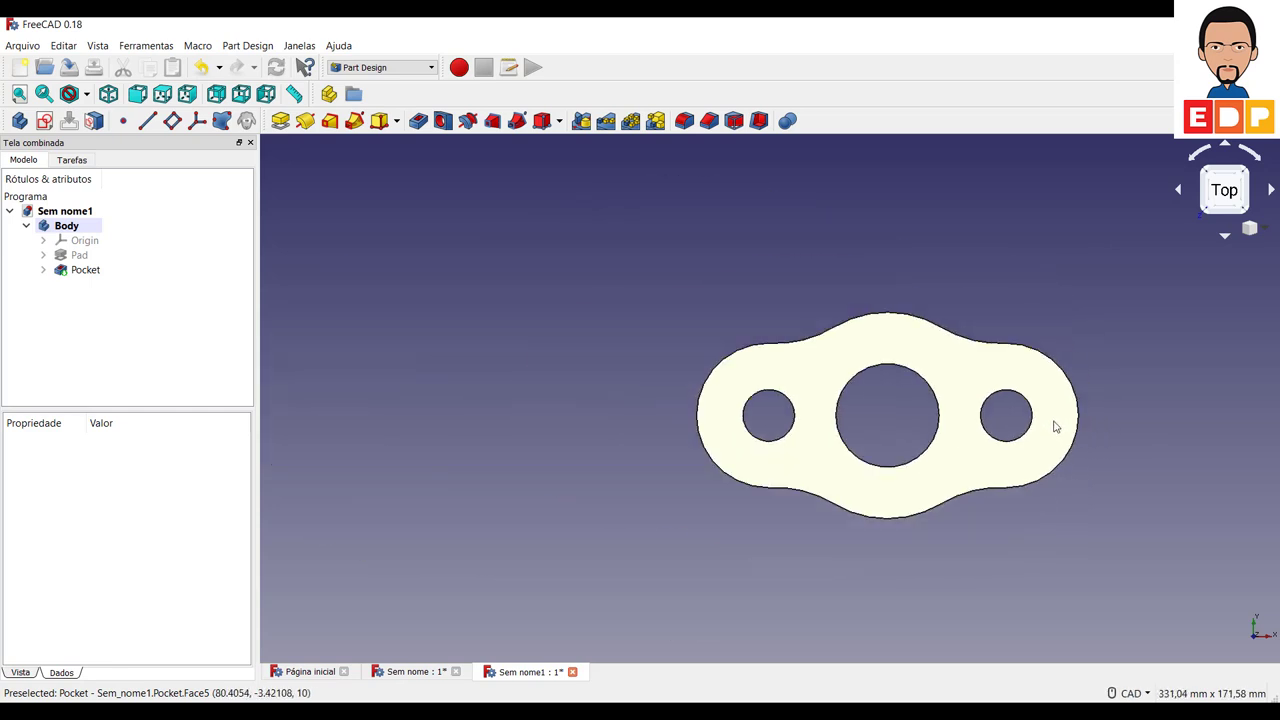